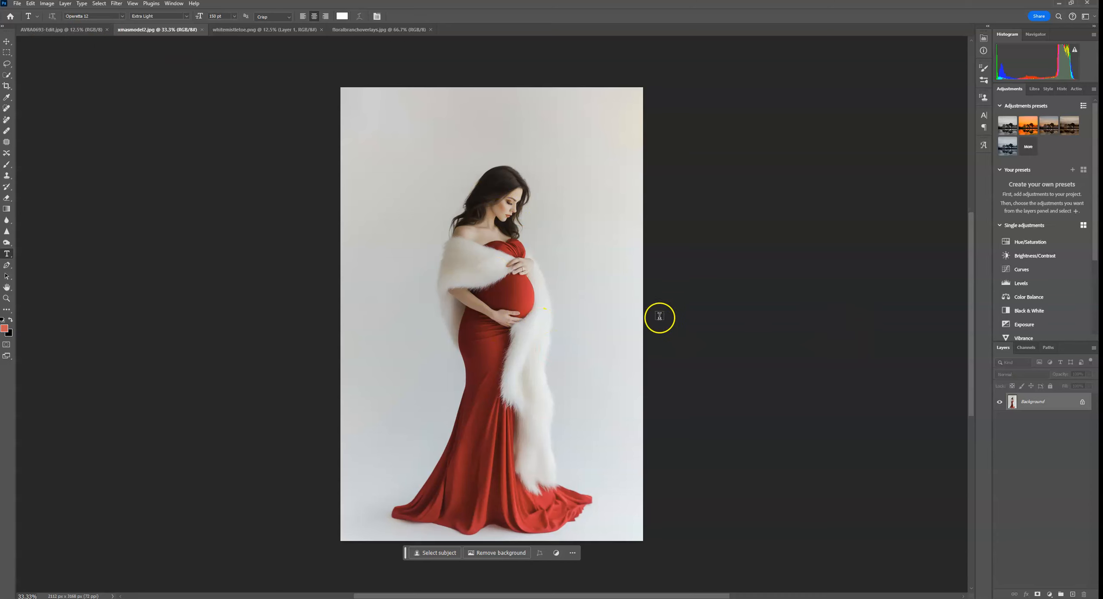
# - Place the ChristmasBranches13 overlay as an embedded object in the xmasmodel2.jpg document
pyautogui.click(82, 31)
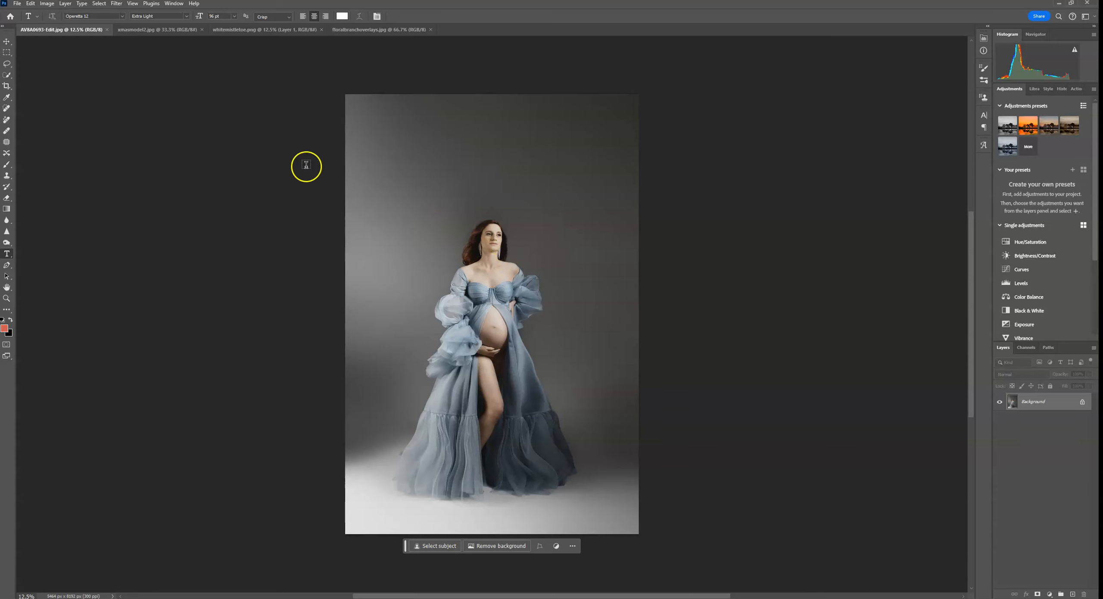
pyautogui.click(149, 31)
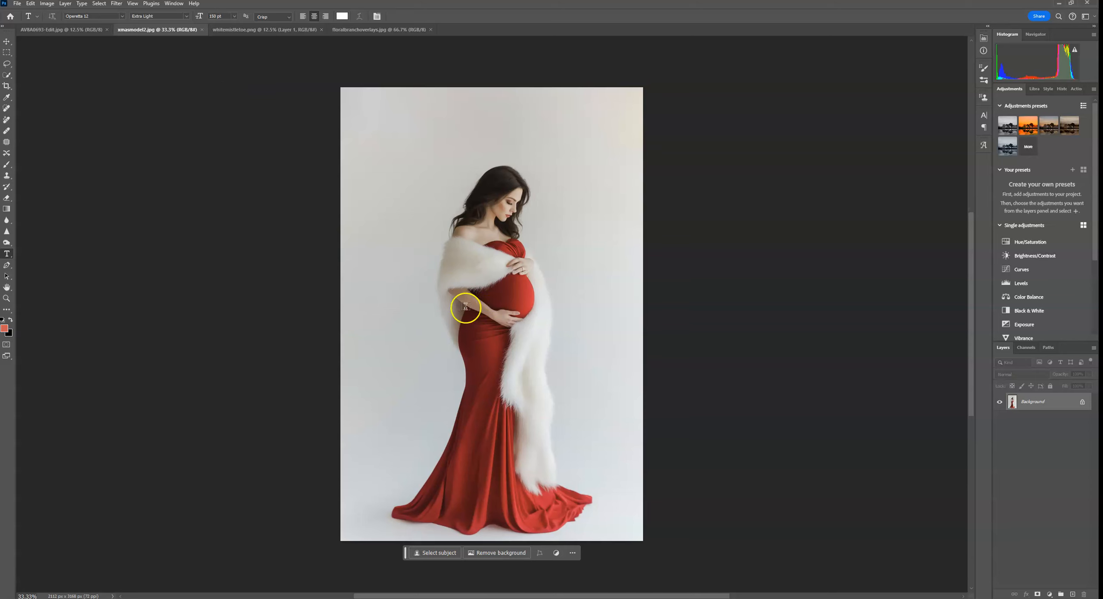
pyautogui.click(16, 5)
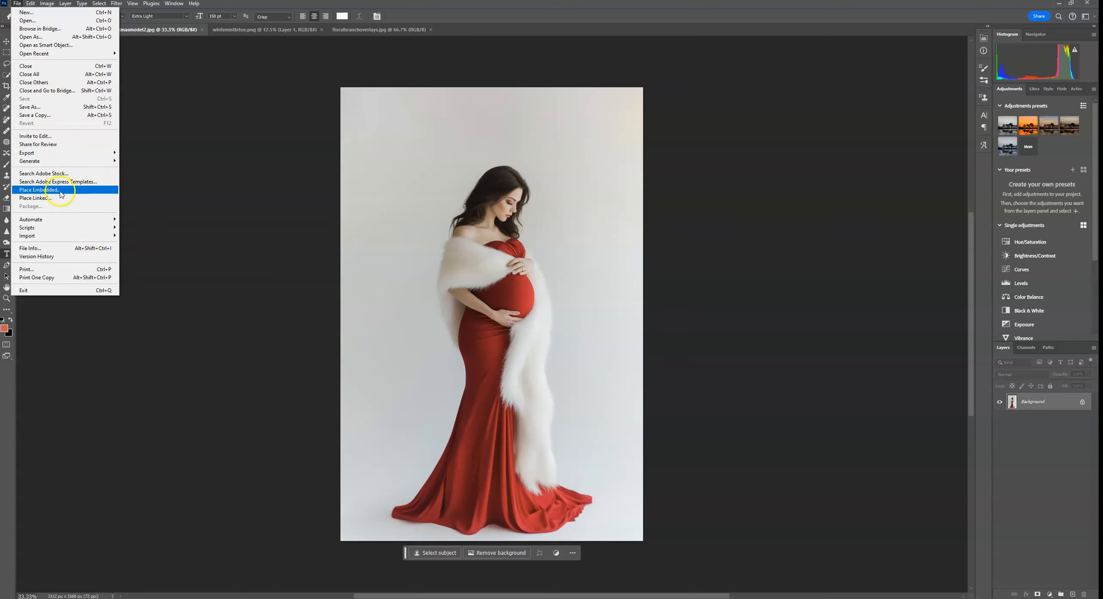
pyautogui.click(61, 192)
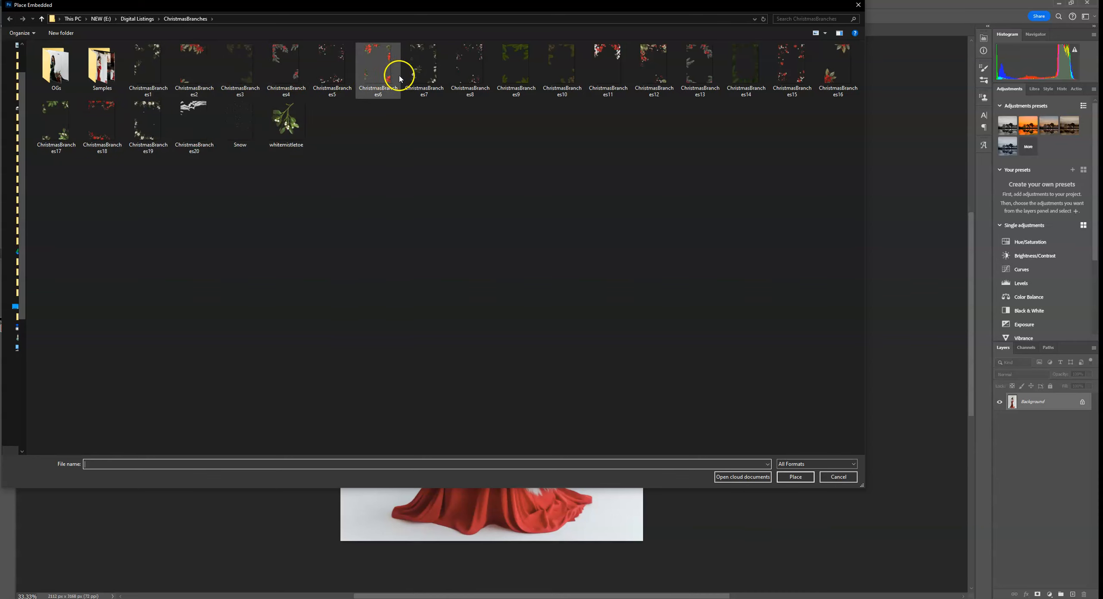
pyautogui.doubleClick(698, 68)
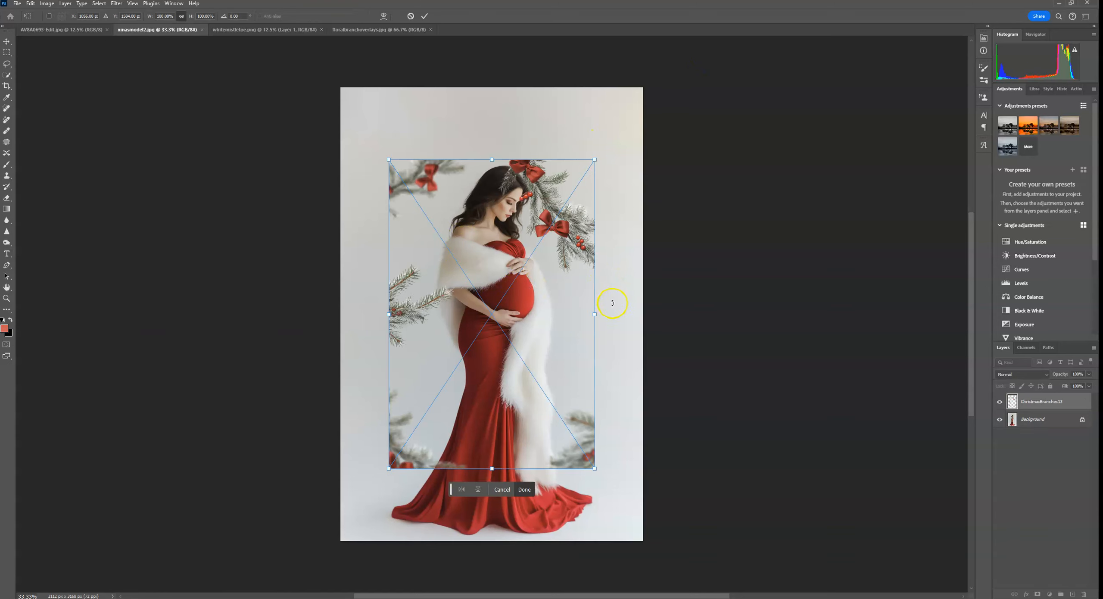
# - Scale the placed ChristmasBranches13 overlay to about 146.67% so it fills the whole canvas
pyautogui.moveTo(594, 314); pyautogui.dragTo(642, 314)
pyautogui.moveTo(389, 316); pyautogui.dragTo(340, 314)
pyautogui.click(424, 17)
pyautogui.press('t')
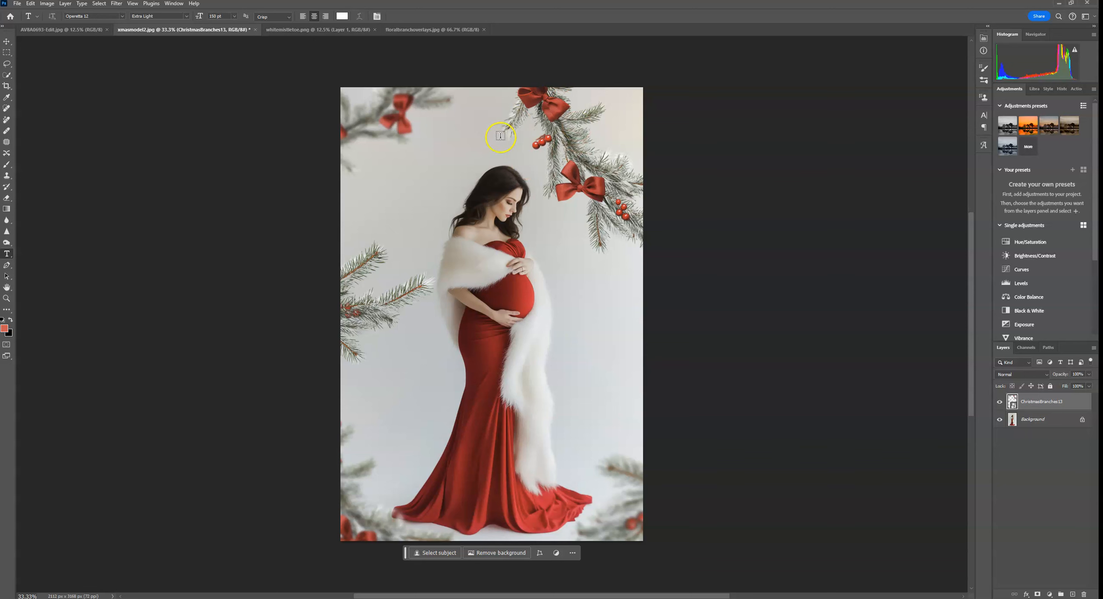
pyautogui.click(5, 43)
pyautogui.moveTo(487, 87)
pyautogui.mouseDown()
pyautogui.moveTo(495, 106)
pyautogui.moveTo(510, 73)
pyautogui.moveTo(492, 88)
pyautogui.mouseUp()
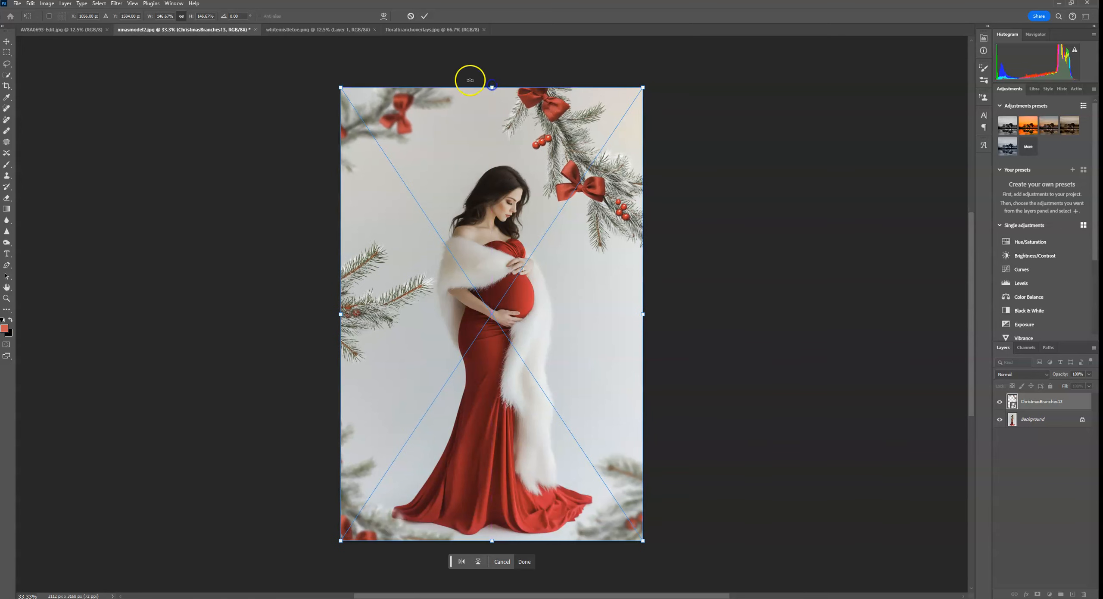
pyautogui.moveTo(324, 72); pyautogui.dragTo(323, 74)
pyautogui.click(411, 18)
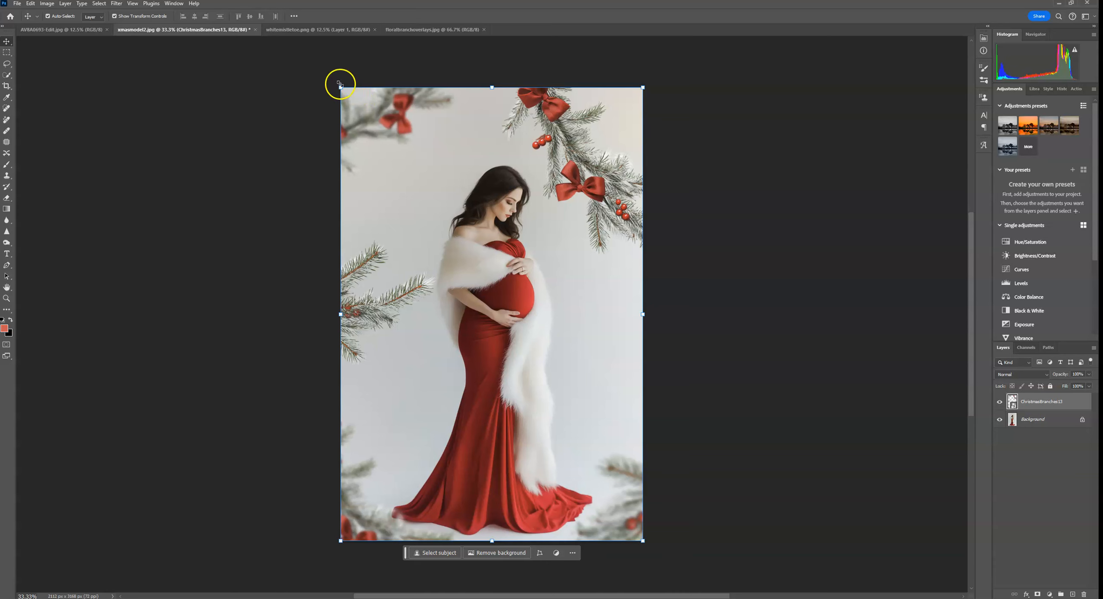
pyautogui.click(340, 85)
pyautogui.moveTo(341, 87)
pyautogui.mouseDown()
pyautogui.moveTo(332, 145)
pyautogui.moveTo(455, 69)
pyautogui.moveTo(288, 79)
pyautogui.moveTo(404, 54)
pyautogui.moveTo(352, 111)
pyautogui.moveTo(177, 78)
pyautogui.moveTo(382, 69)
pyautogui.moveTo(401, 50)
pyautogui.moveTo(308, 99)
pyautogui.moveTo(339, 84)
pyautogui.mouseUp()
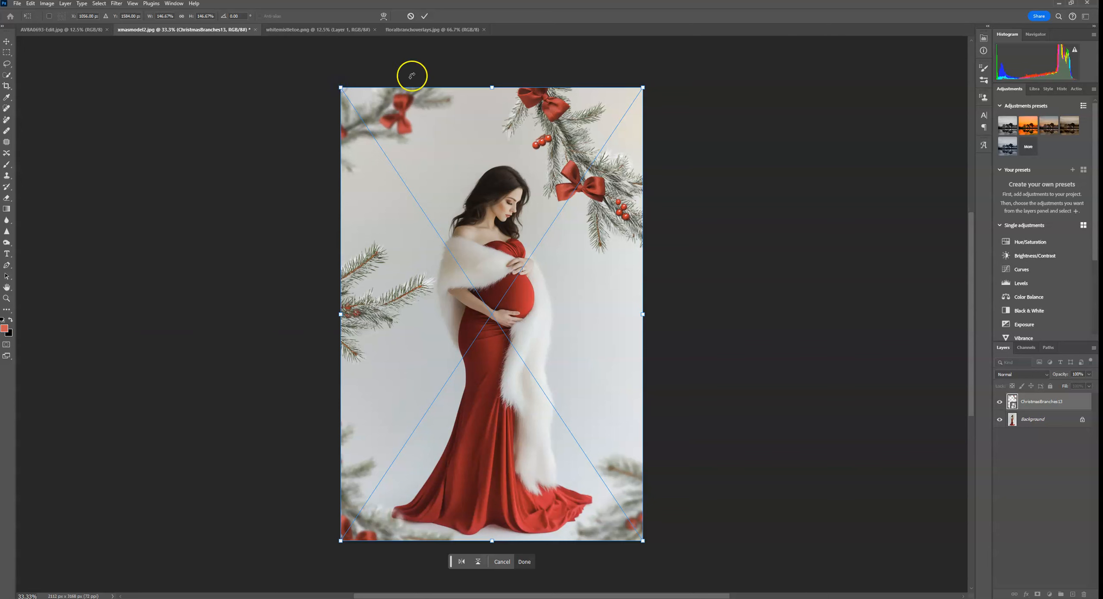
pyautogui.click(424, 17)
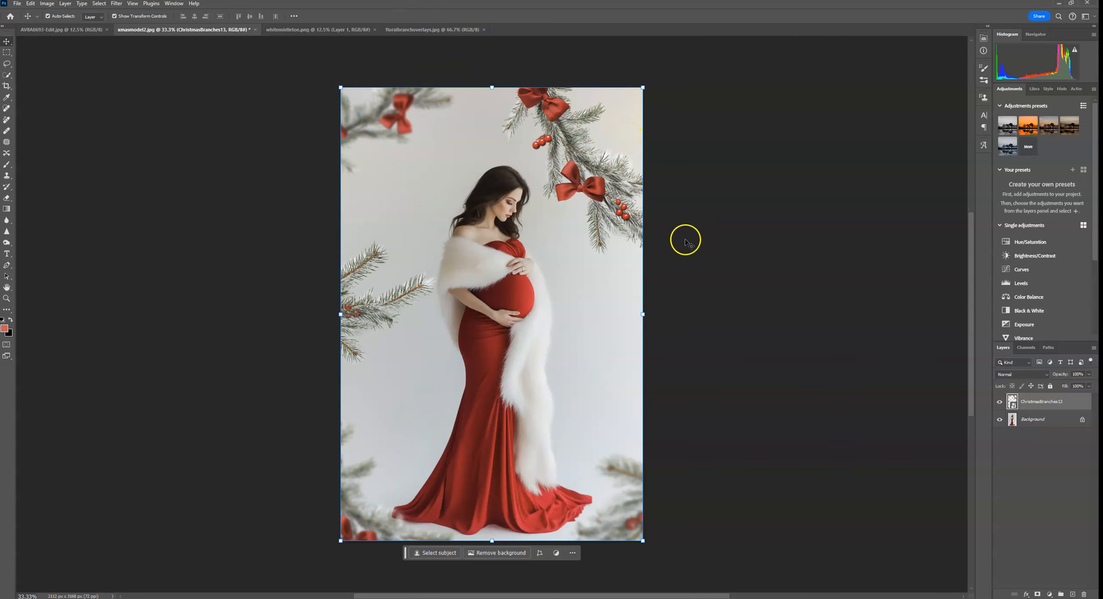
# - Try replacing the smart object's contents with ChristmasBranches5 and revert to the Free Transform history state
pyautogui.rightClick(1056, 402)
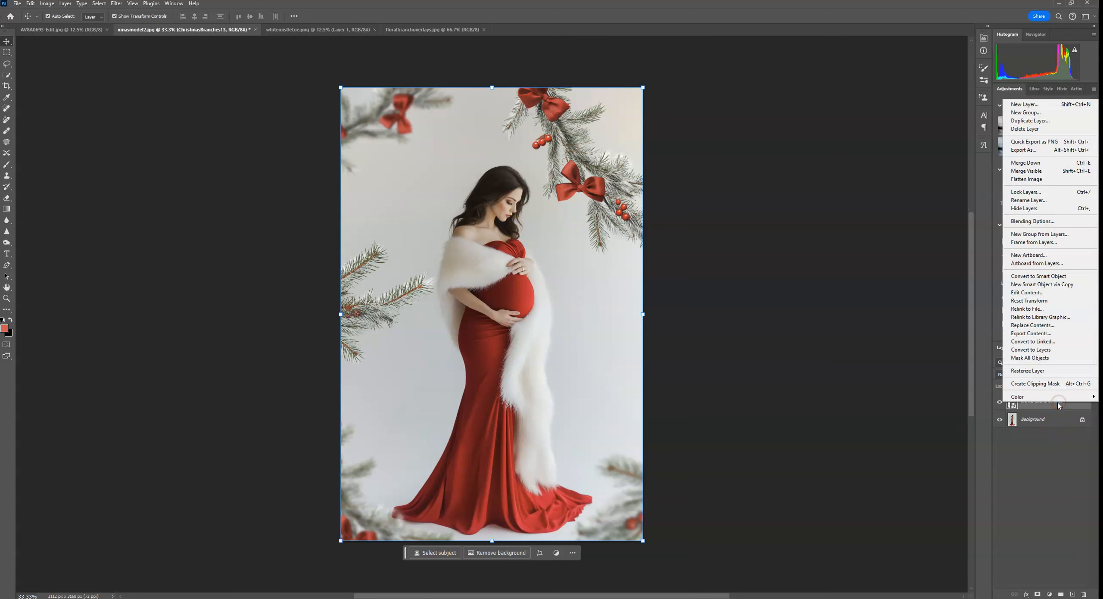
pyautogui.click(1050, 372)
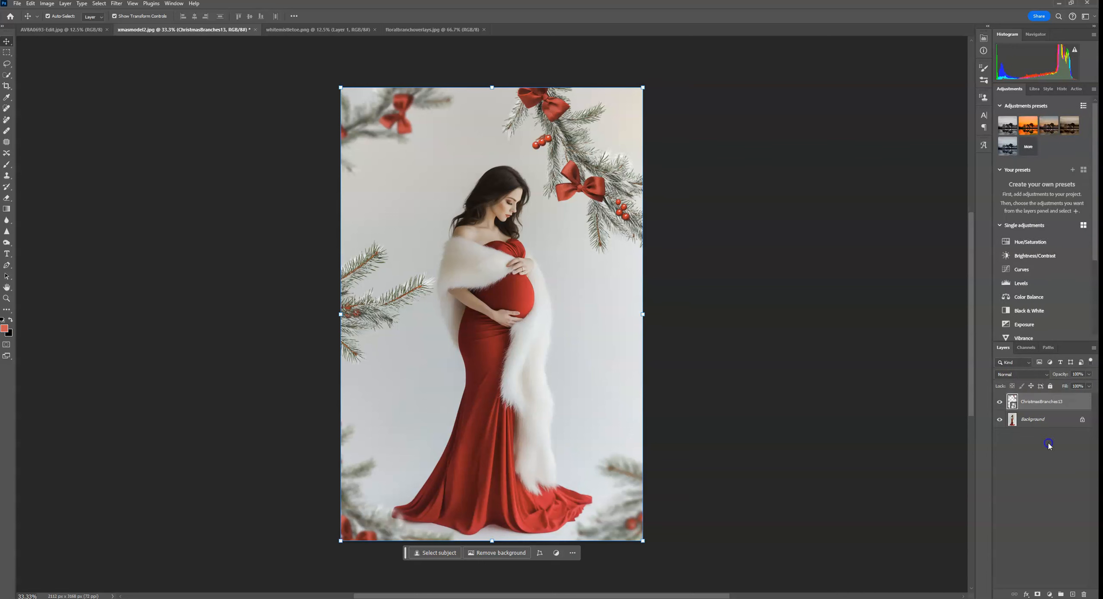
pyautogui.rightClick(1056, 402)
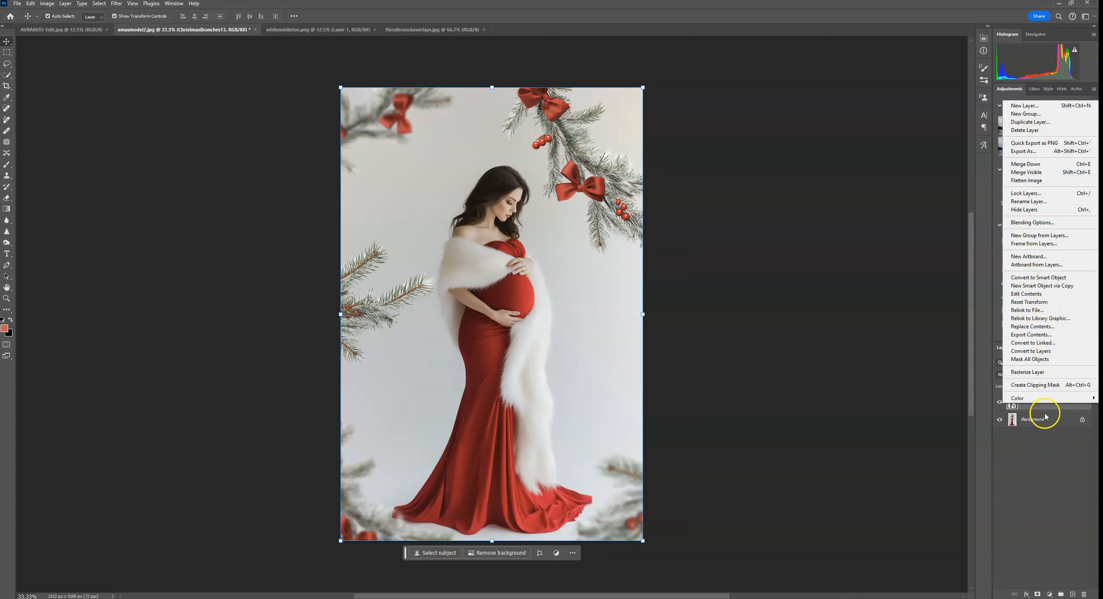
pyautogui.click(1033, 327)
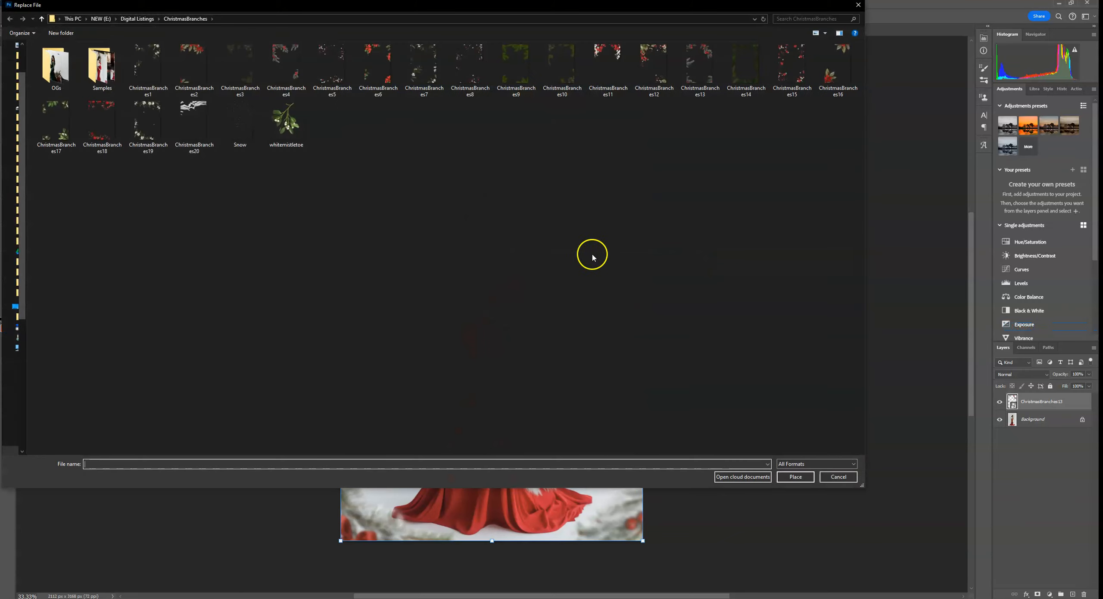
pyautogui.click(330, 75)
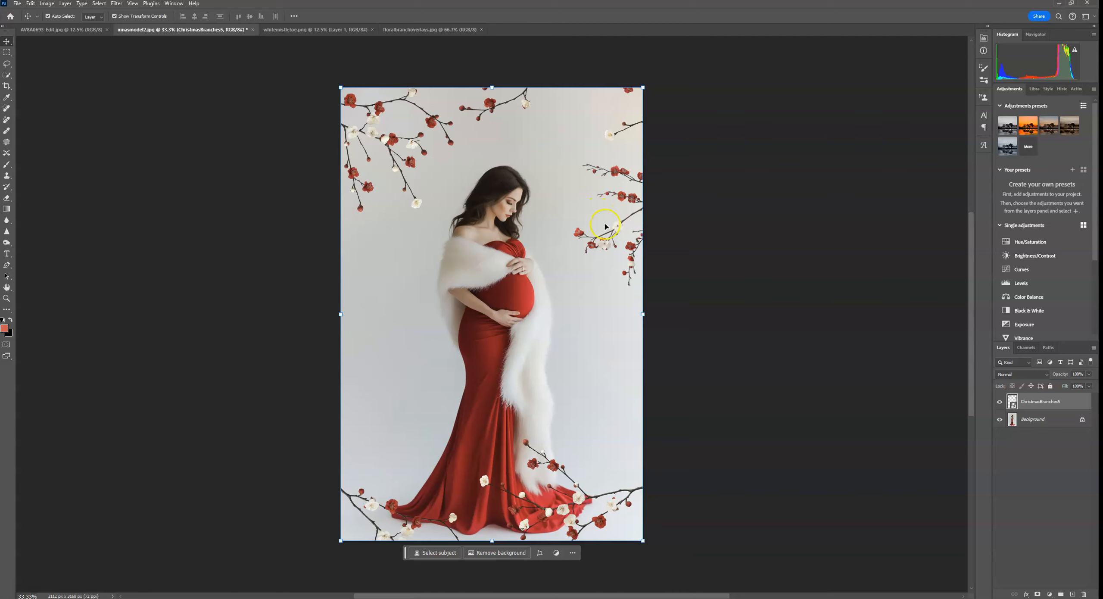
pyautogui.click(1062, 89)
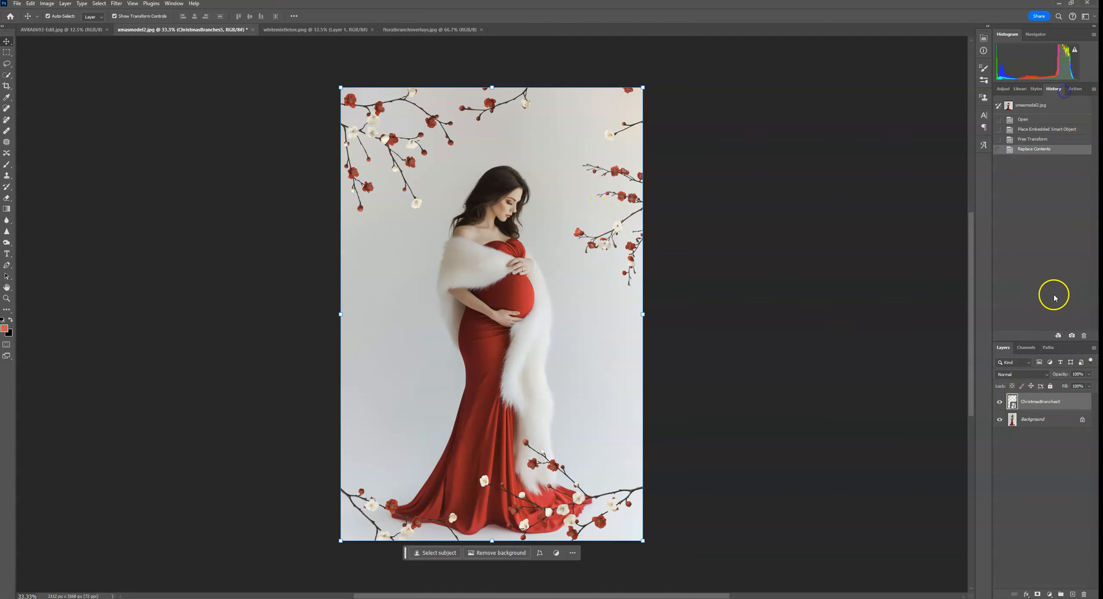
pyautogui.click(1049, 140)
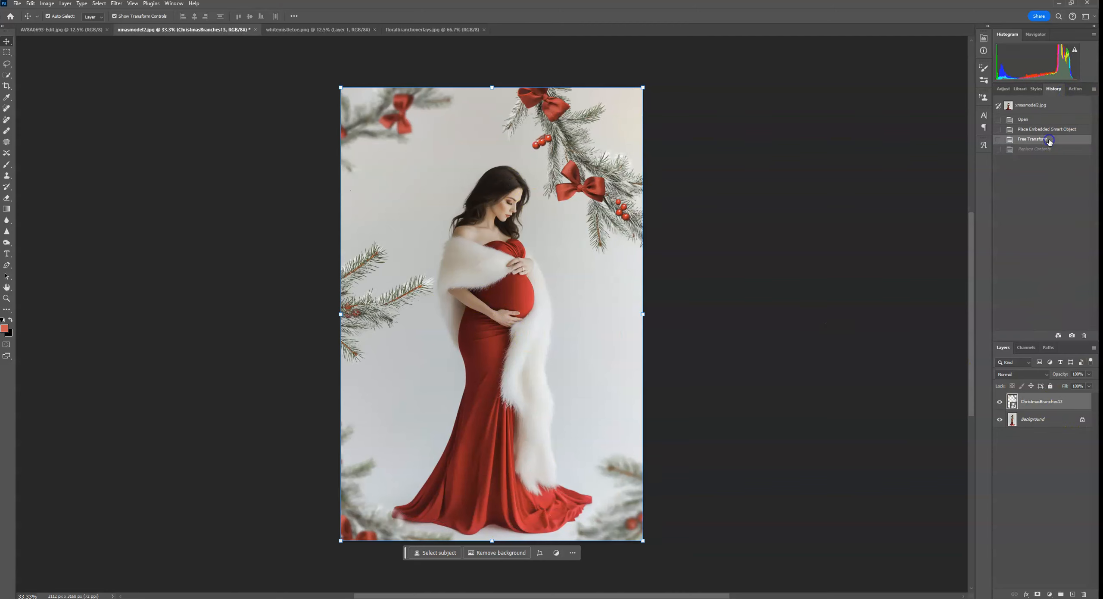
# - Rasterize the ChristmasBranches13 layer
pyautogui.rightClick(1053, 405)
pyautogui.click(1049, 374)
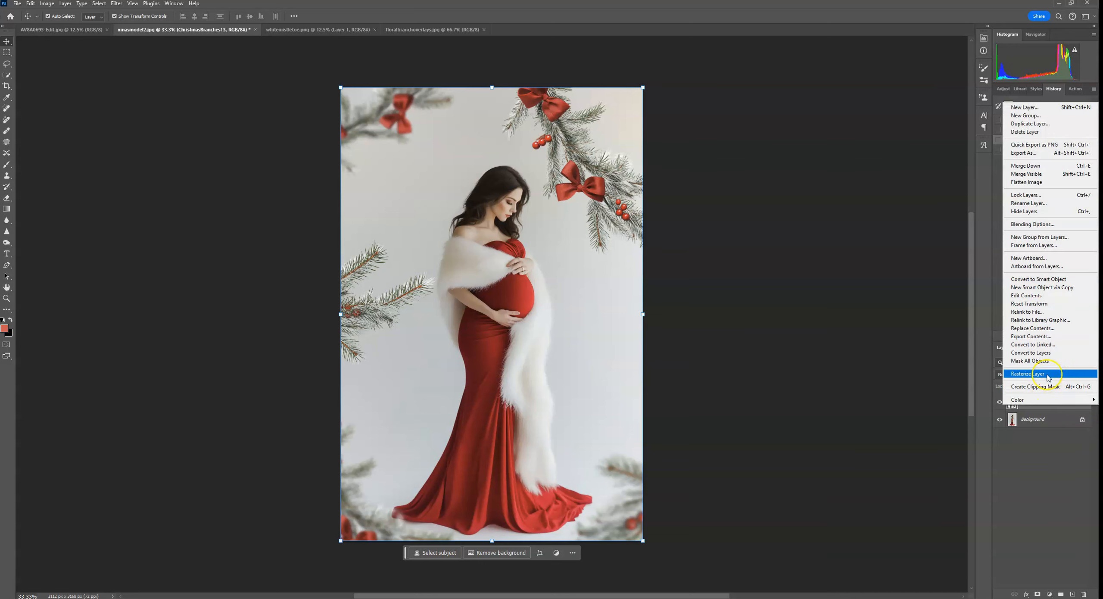
pyautogui.click(1032, 397)
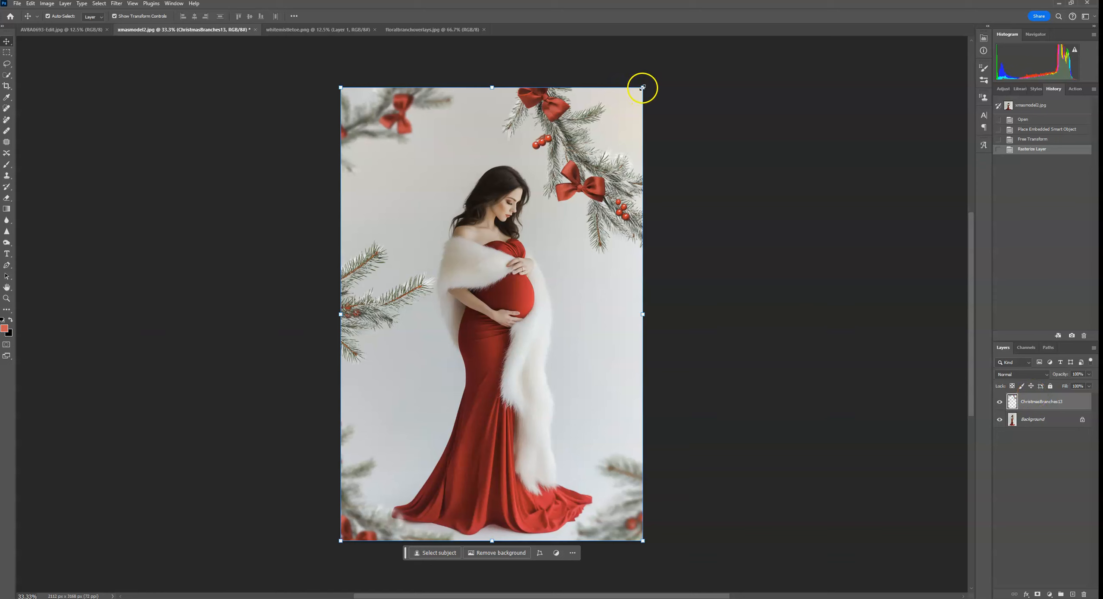
# - Enlarge the ChristmasBranches13 layer proportionally so it extends past the canvas's right and bottom edges
pyautogui.moveTo(642, 88); pyautogui.dragTo(659, 77)
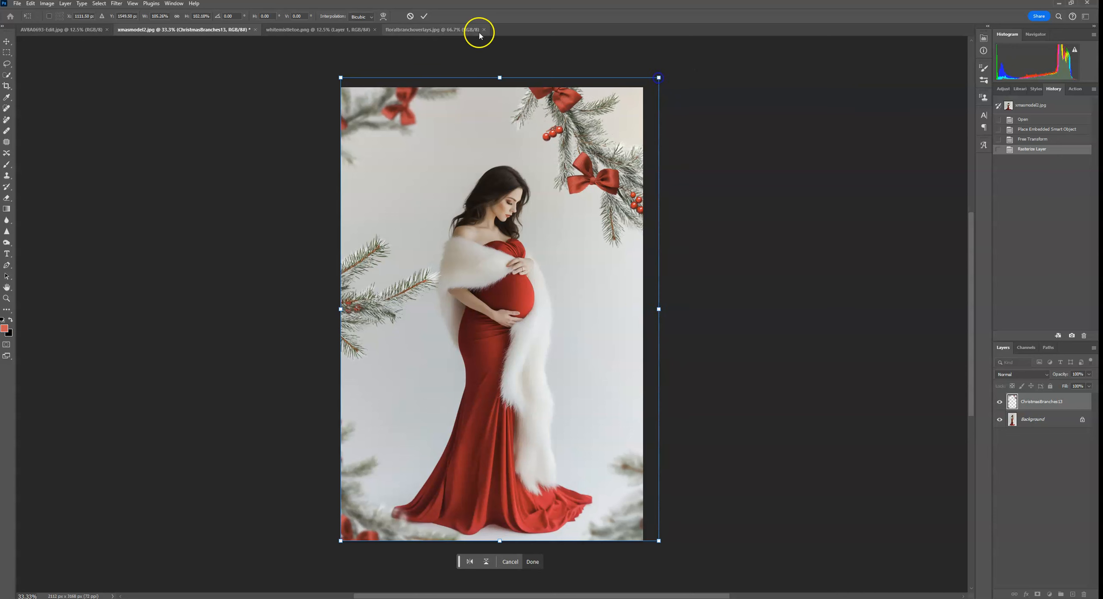
pyautogui.click(411, 18)
pyautogui.click(362, 86)
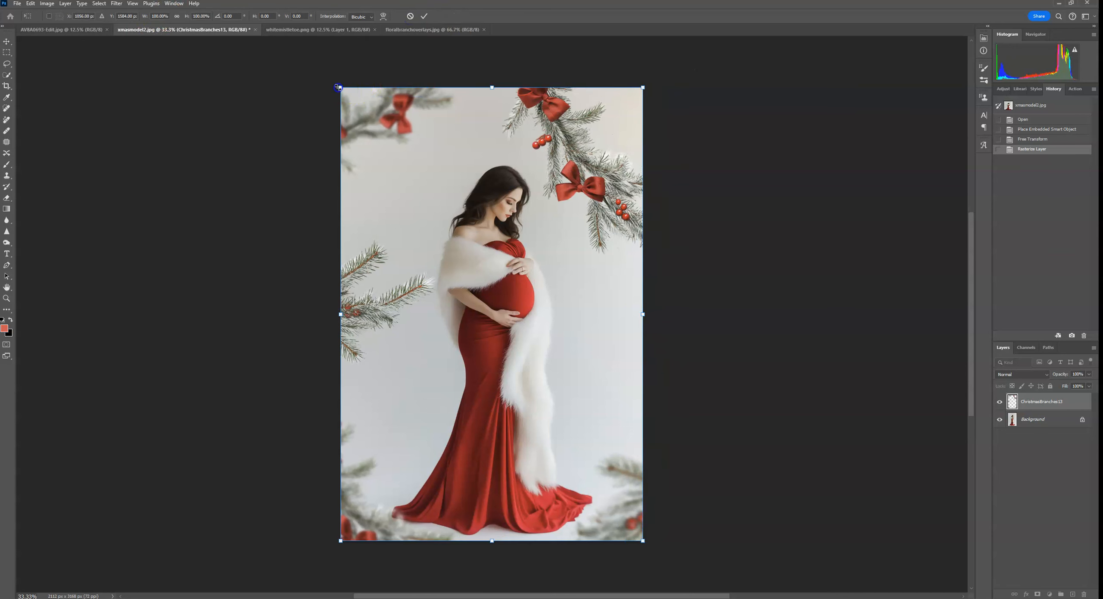
pyautogui.moveTo(644, 315); pyautogui.dragTo(672, 304)
pyautogui.moveTo(589, 168)
pyautogui.mouseDown()
pyautogui.moveTo(589, 179)
pyautogui.moveTo(589, 146)
pyautogui.moveTo(586, 181)
pyautogui.mouseUp()
pyautogui.click(1043, 409)
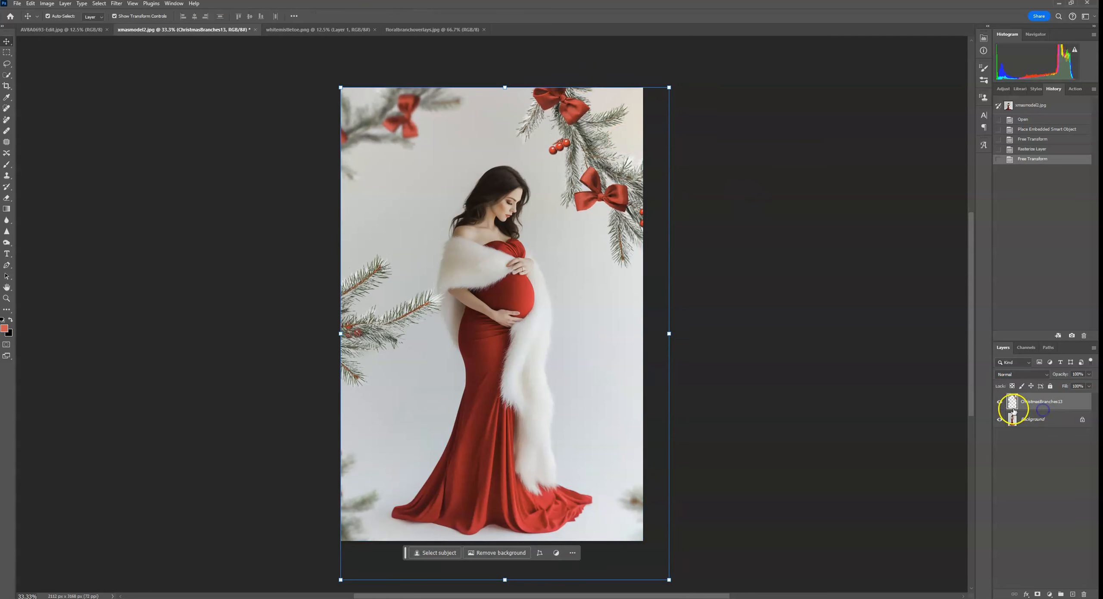
# - Try a rectangular marquee selection across the lower part of the dress and clear it
pyautogui.click(8, 56)
pyautogui.moveTo(341, 424); pyautogui.dragTo(732, 495)
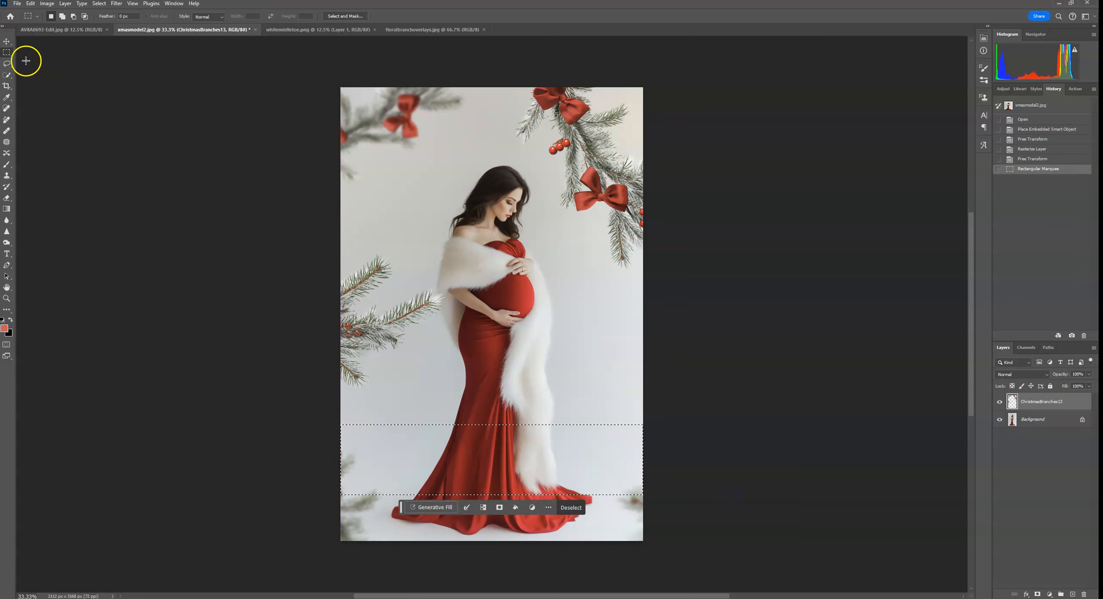
pyautogui.click(237, 147)
pyautogui.press('v')
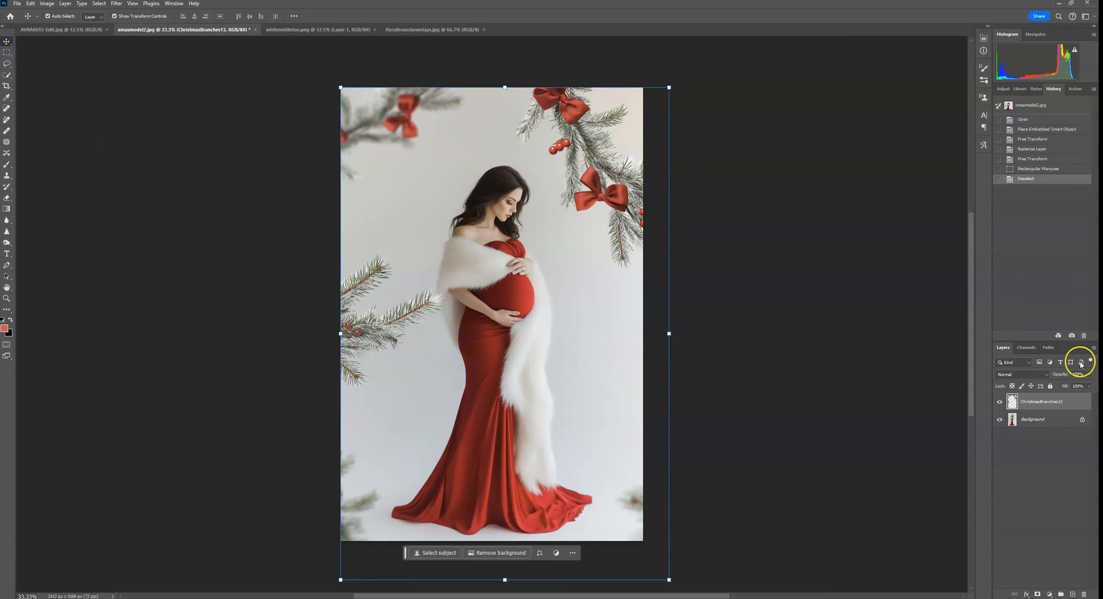
# - Scale the ChristmasBranches13 layer back down to the canvas size
pyautogui.click(669, 335)
pyautogui.moveTo(672, 585); pyautogui.dragTo(647, 537)
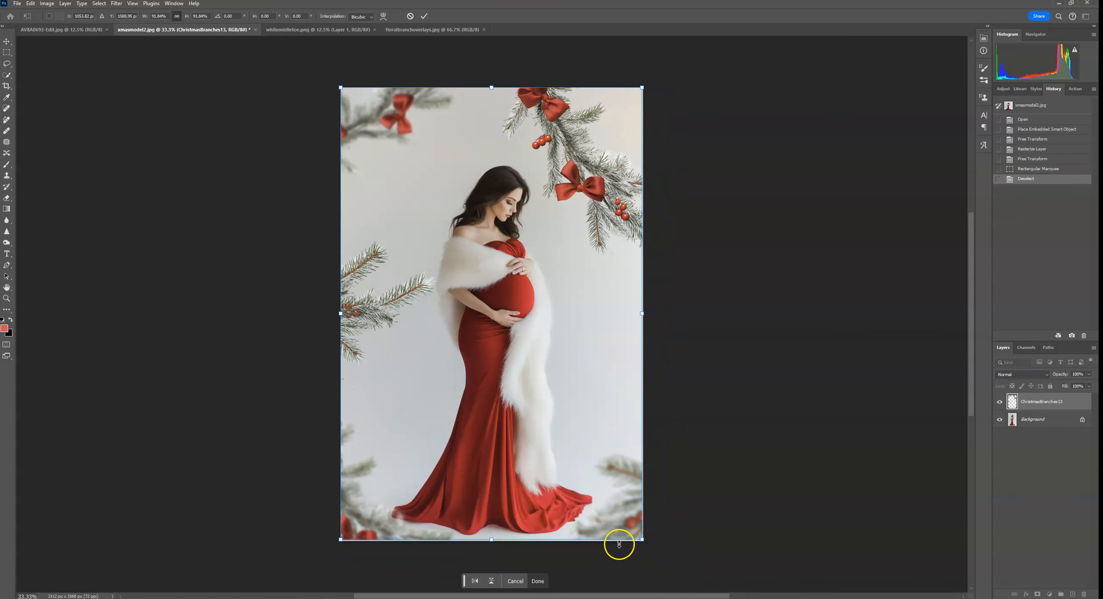
# - Copy the lower branches of the ChristmasBranches13 layer using a rectangular marquee selection, and clear the selection
pyautogui.click(7, 52)
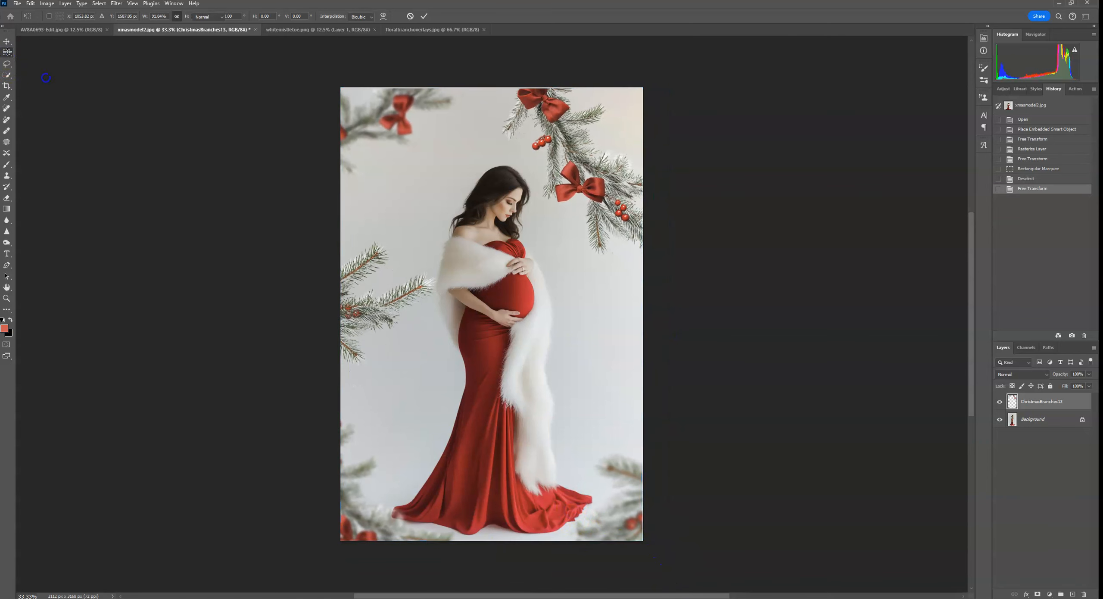
pyautogui.moveTo(322, 379); pyautogui.dragTo(680, 555)
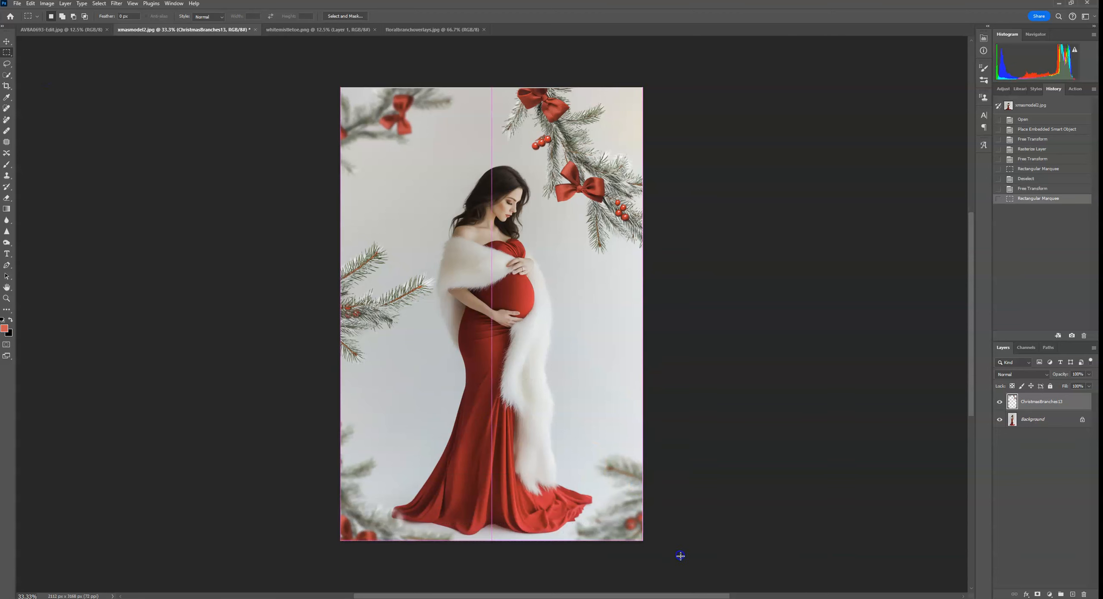
pyautogui.click(30, 4)
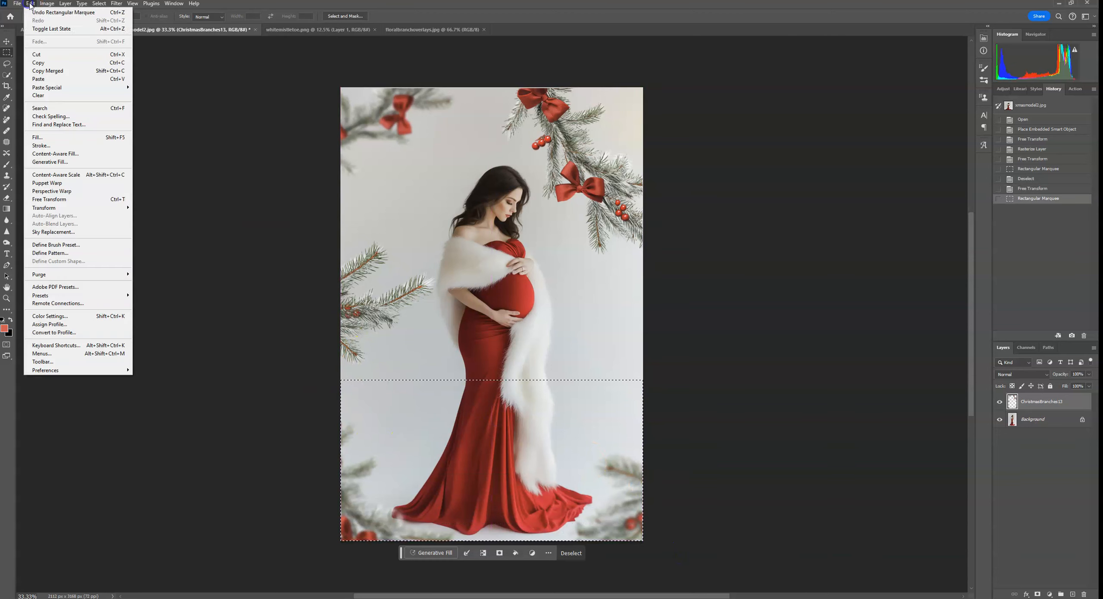
pyautogui.click(43, 62)
pyautogui.click(45, 68)
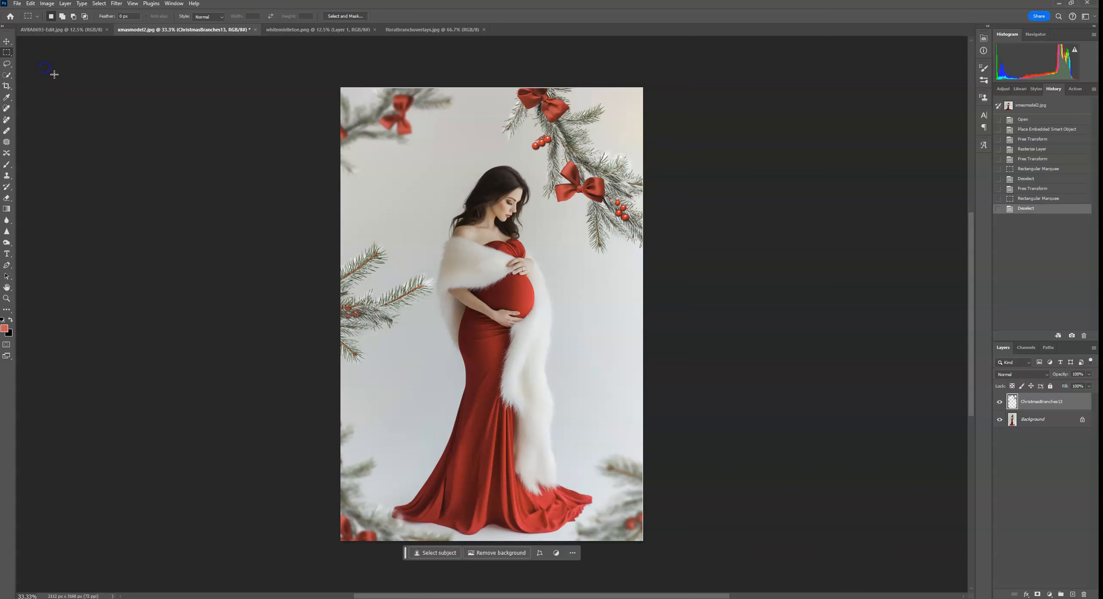
# - Enlarge the ChristmasBranches13 layer to about 110% from its upper-left corner, past the canvas's right and bottom edges
pyautogui.click(7, 41)
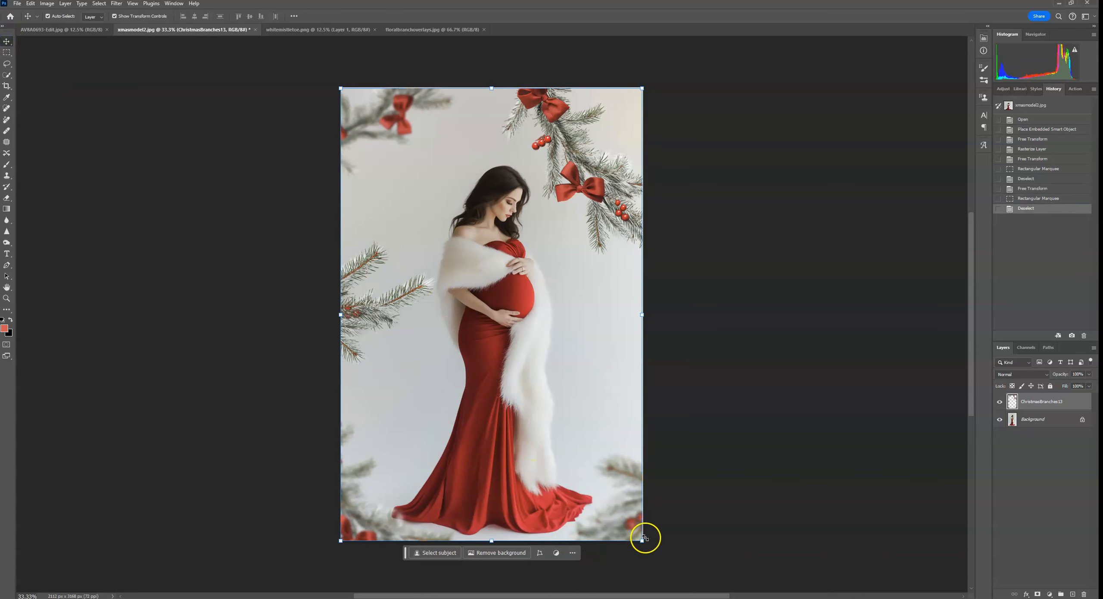
pyautogui.moveTo(642, 541); pyautogui.dragTo(685, 580)
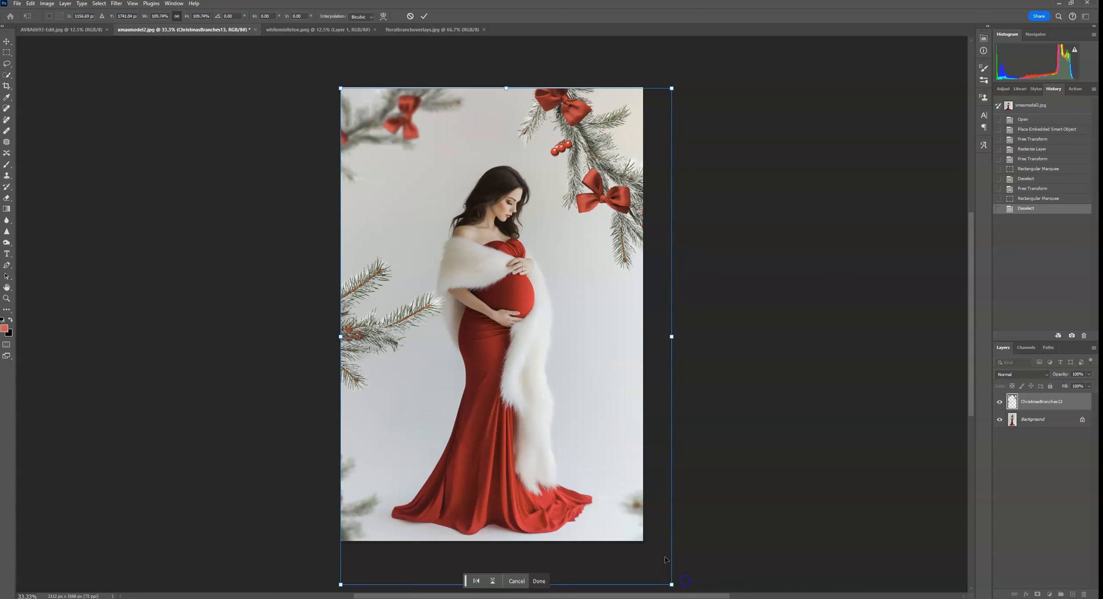
pyautogui.moveTo(508, 87); pyautogui.dragTo(507, 86)
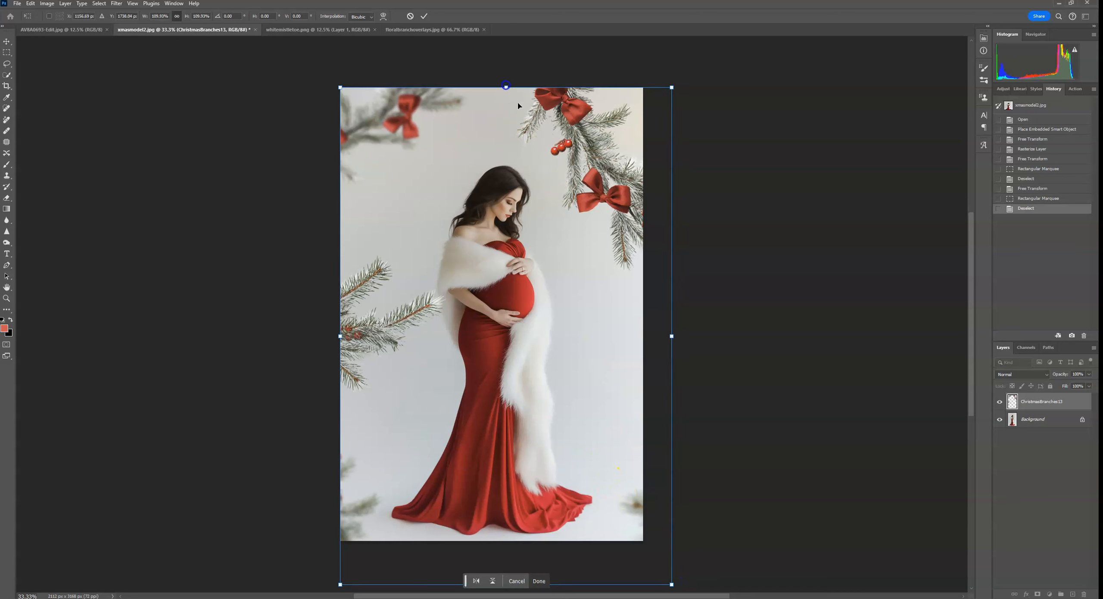
pyautogui.moveTo(670, 335); pyautogui.dragTo(670, 334)
pyautogui.click(30, 4)
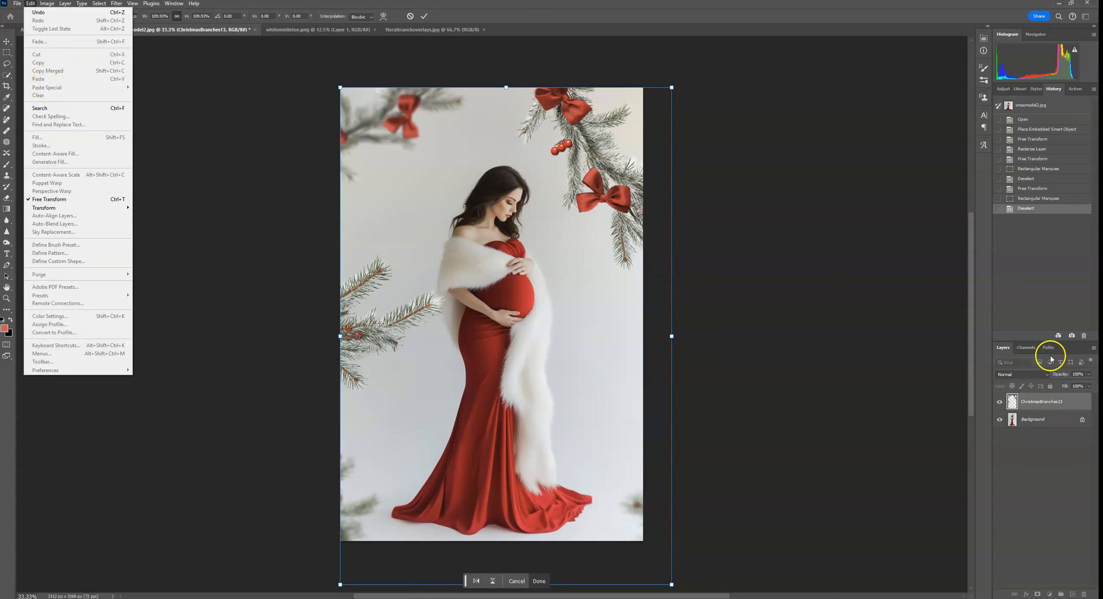
pyautogui.click(1053, 403)
# - Paste the copied lower branches as a new layer and add a layer mask to the ChristmasBranches13 layer
pyautogui.click(30, 3)
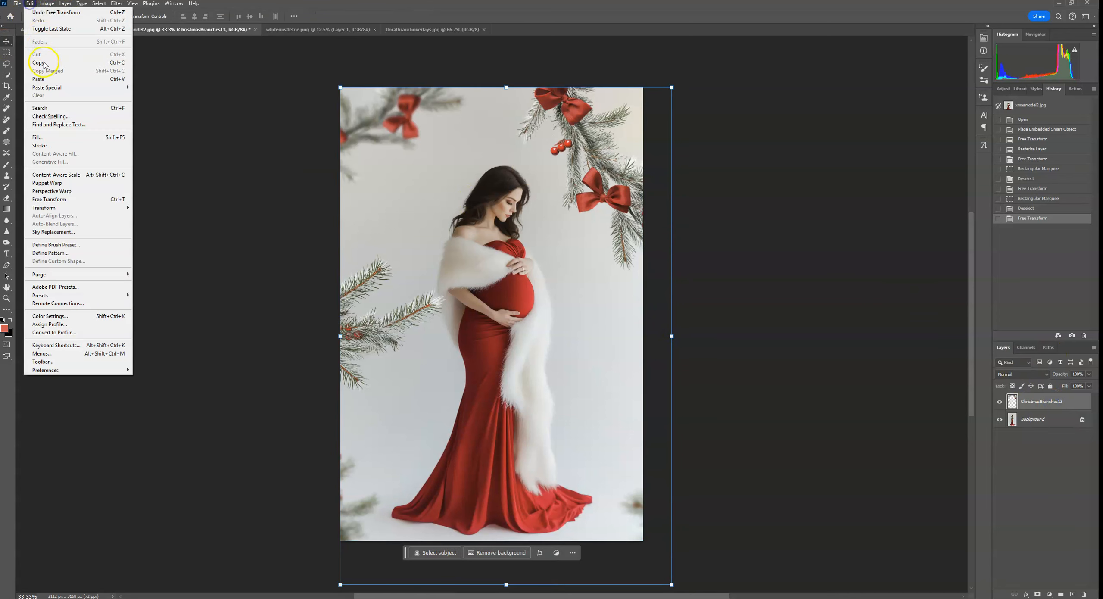
pyautogui.click(39, 79)
pyautogui.hotkey('ctrl', 't')
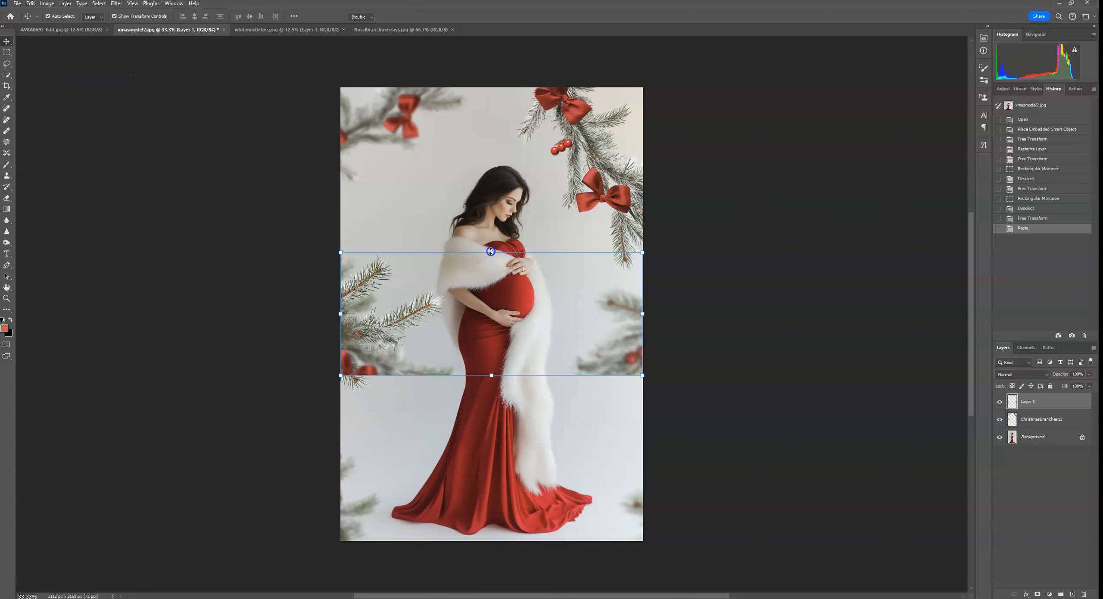
pyautogui.click(1046, 419)
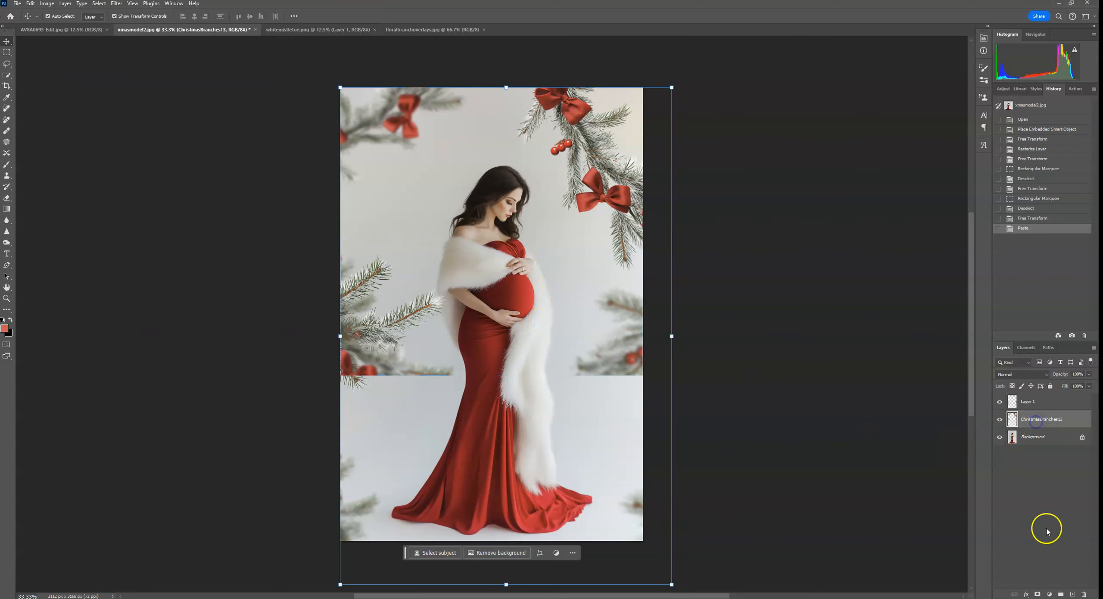
pyautogui.click(1038, 593)
# - Set up the Brush tool as a Soft Round brush with 0% hardness and 100% opacity
pyautogui.click(7, 165)
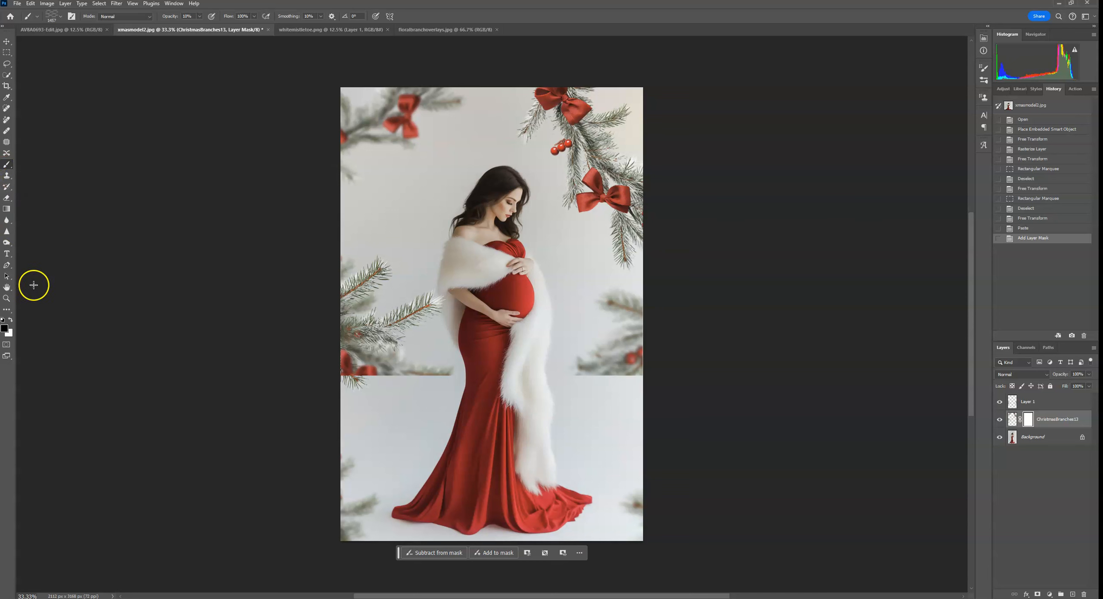
pyautogui.click(59, 18)
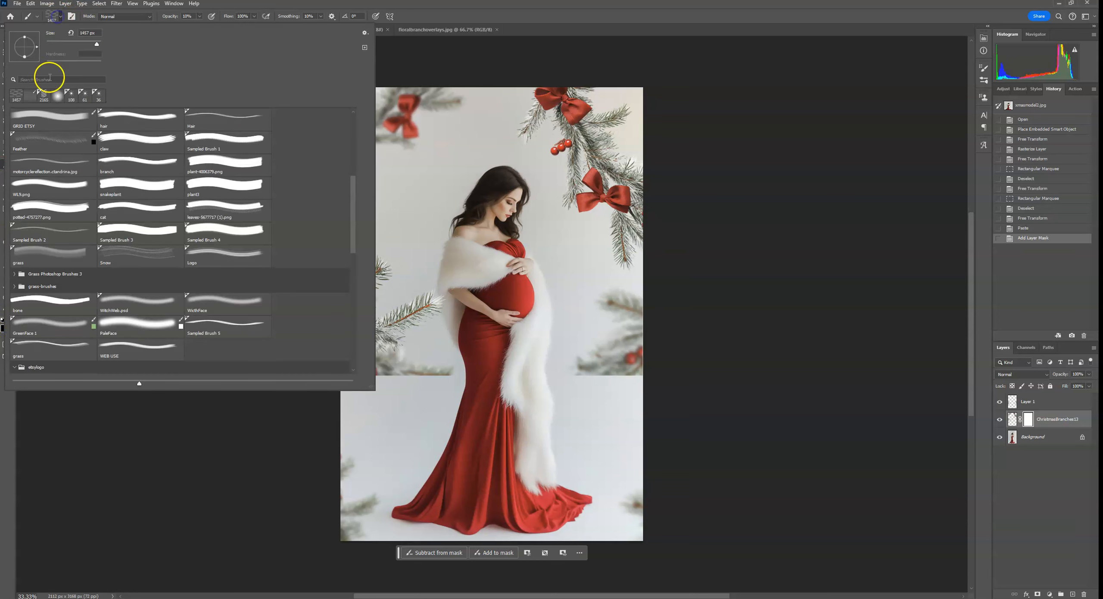
pyautogui.click(86, 43)
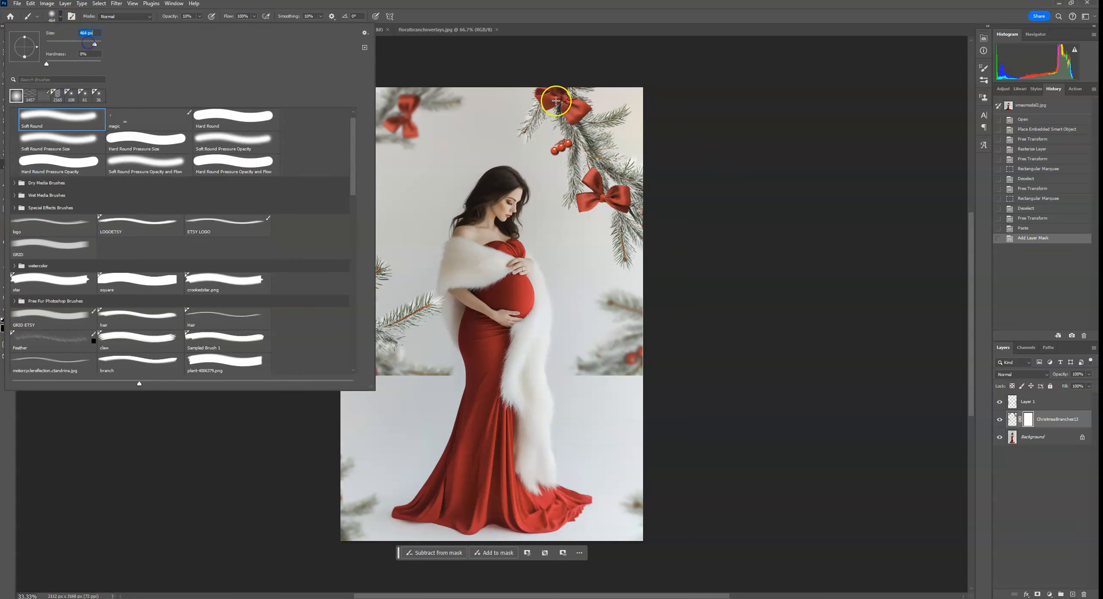
pyautogui.click(200, 16)
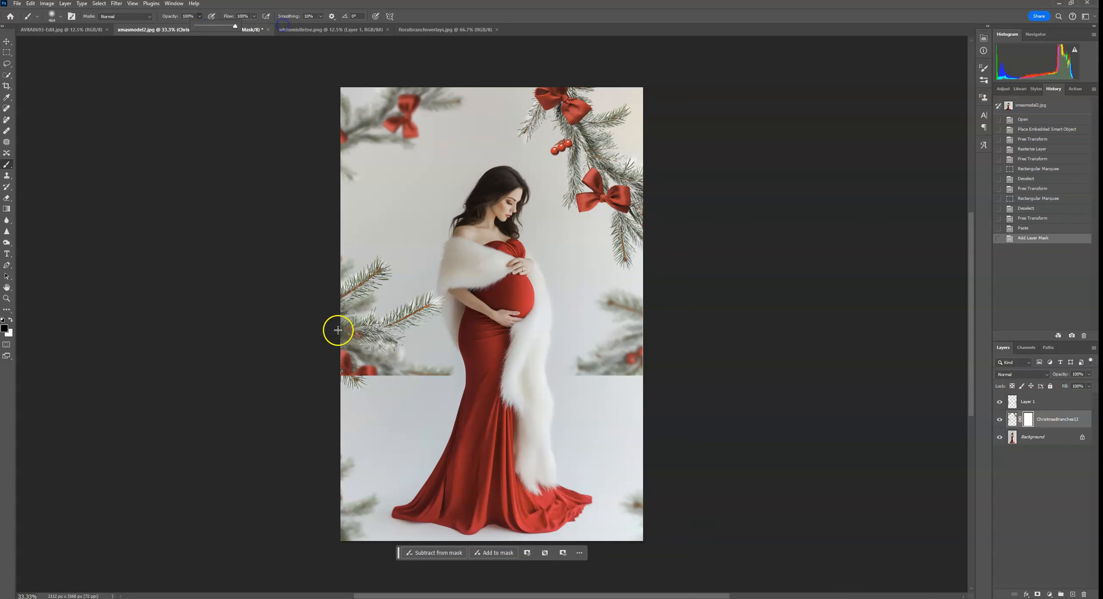
# - Mask out the blurred lower-corner branches of the ChristmasBranches13 layer with black brush strokes, finishing with a 322 px brush
pyautogui.click(54, 17)
pyautogui.moveTo(88, 43); pyautogui.dragTo(97, 43)
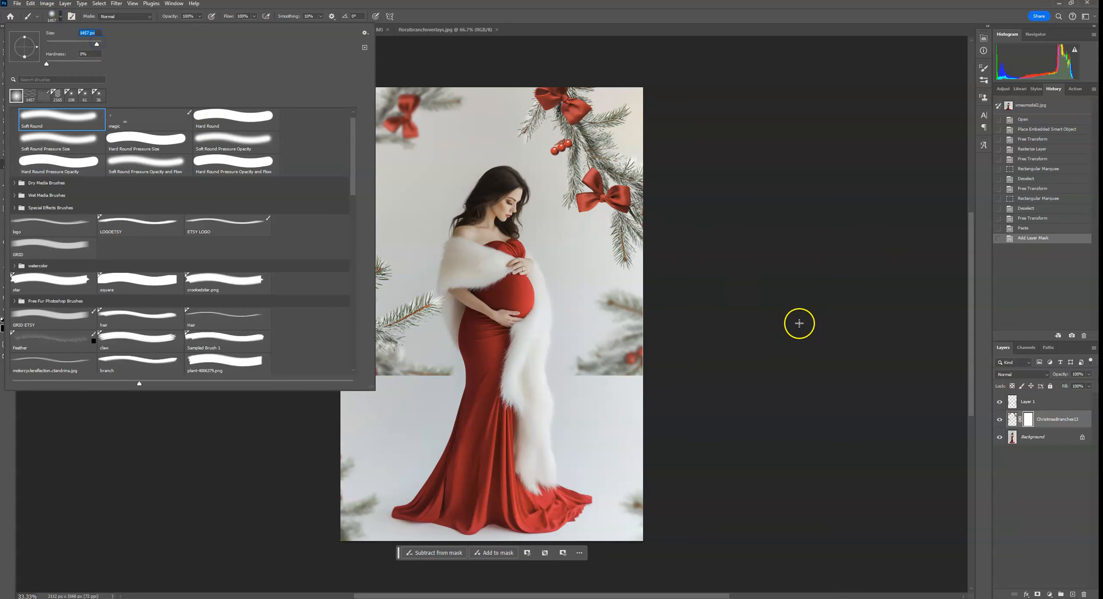
pyautogui.moveTo(799, 324); pyautogui.dragTo(878, 423)
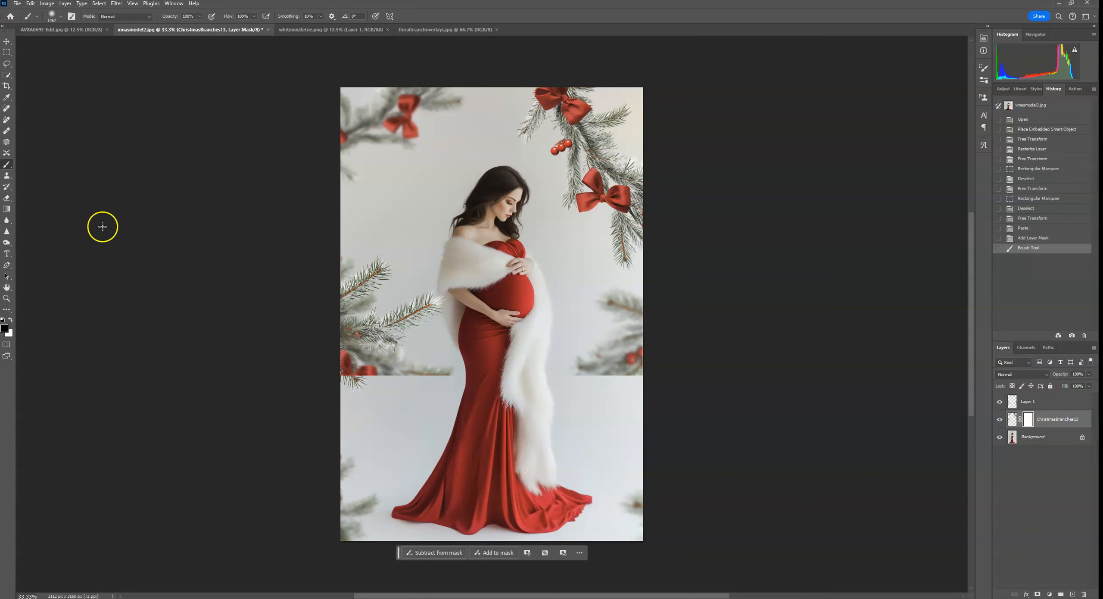
pyautogui.click(60, 21)
pyautogui.click(90, 41)
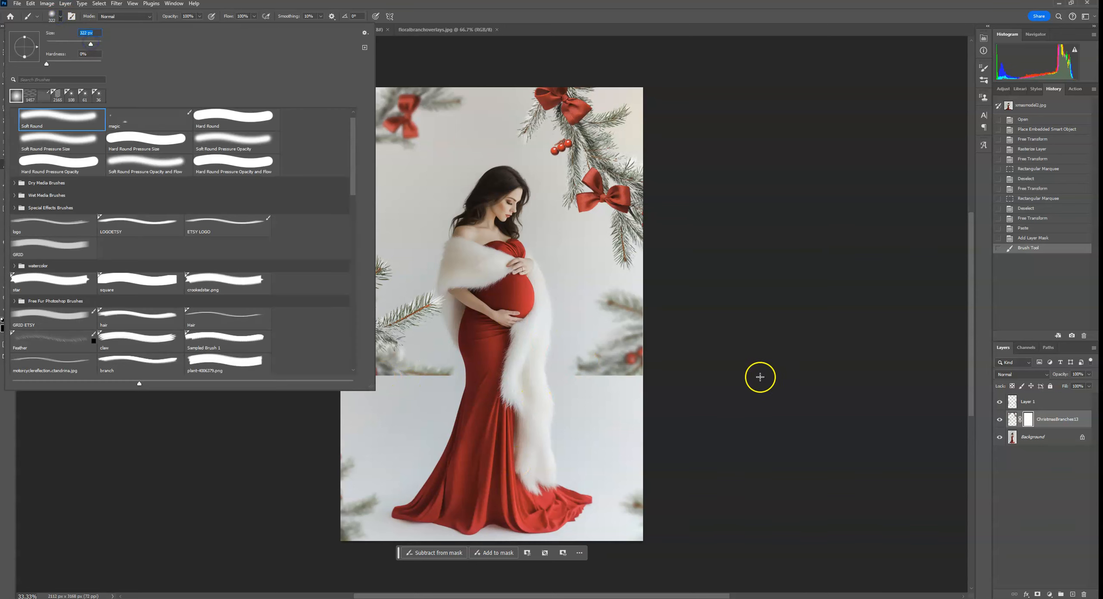
pyautogui.click(760, 377)
pyautogui.moveTo(262, 499); pyautogui.dragTo(377, 451)
# - Move the pasted branches layer down to the canvas's bottom edge and apply the transform
pyautogui.click(1038, 401)
pyautogui.click(7, 43)
pyautogui.moveTo(503, 285); pyautogui.dragTo(505, 448)
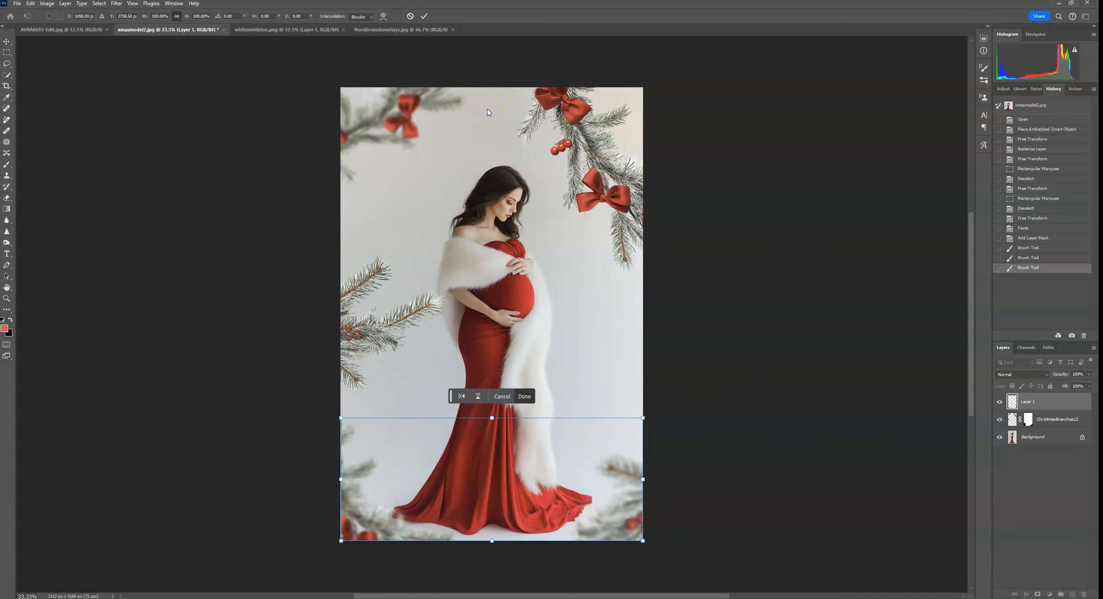
pyautogui.click(736, 189)
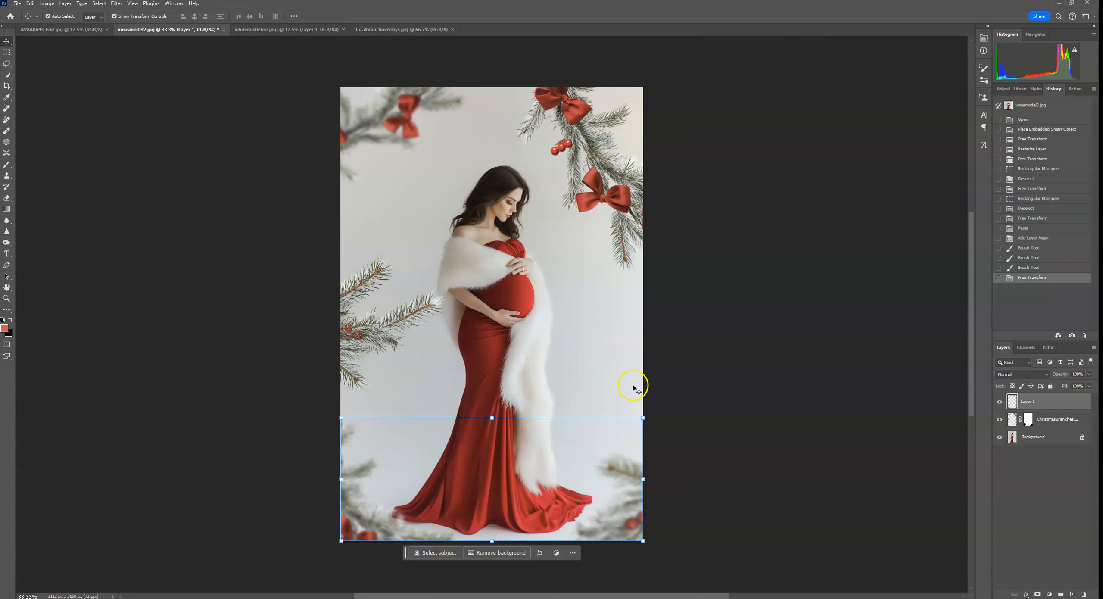
# - Step the document history back to the last Deselect state, before the overlay's enlargement and the pasted branches layer
pyautogui.click(1055, 406)
pyautogui.click(1050, 258)
pyautogui.click(1043, 248)
pyautogui.click(1039, 237)
pyautogui.click(1036, 228)
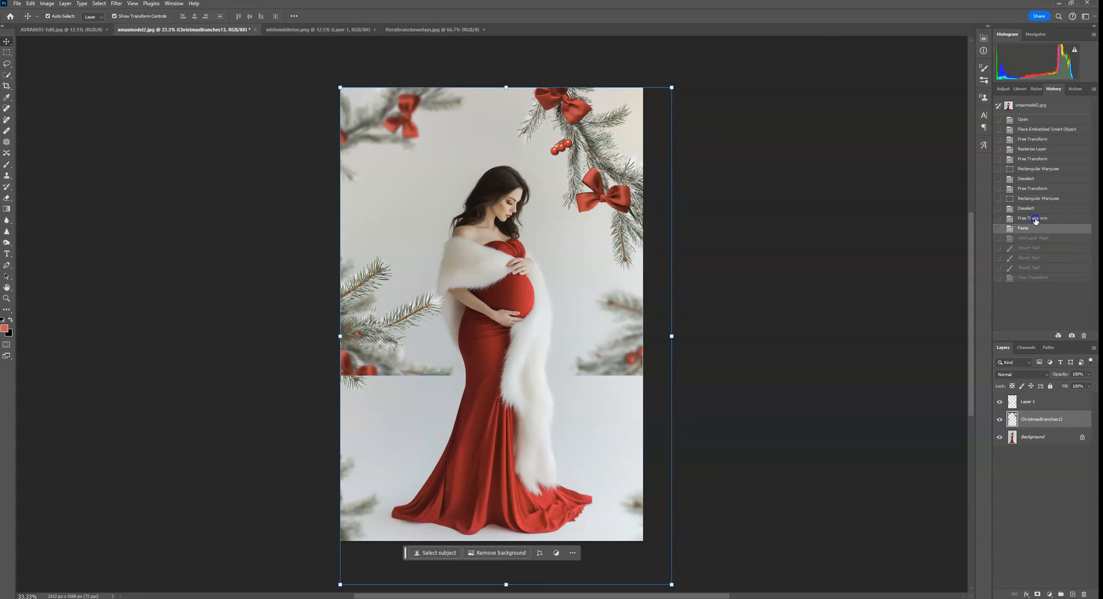
pyautogui.click(1035, 218)
pyautogui.click(1035, 209)
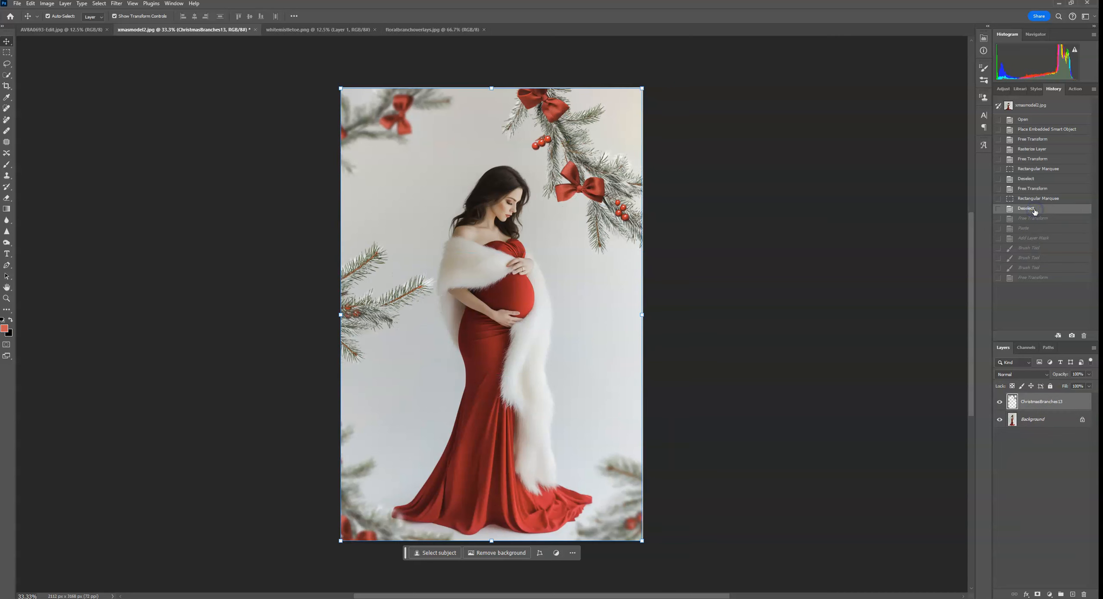
# - Enlarge the ChristmasBranches13 layer slightly so that it reaches the canvas's right and top edges
pyautogui.moveTo(642, 315); pyautogui.dragTo(644, 315)
pyautogui.click(424, 16)
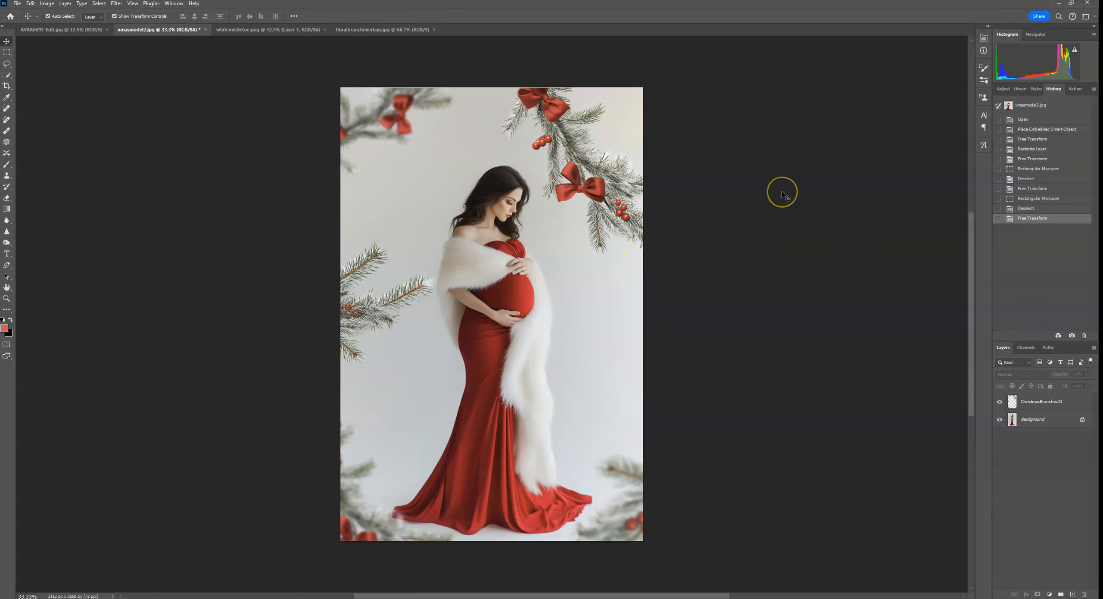
pyautogui.hotkey('ctrl', '1')
pyautogui.moveTo(650, 196); pyautogui.dragTo(430, 477)
pyautogui.moveTo(650, 218); pyautogui.dragTo(959, 485)
pyautogui.moveTo(573, 462); pyautogui.dragTo(687, 486)
pyautogui.click(495, 248)
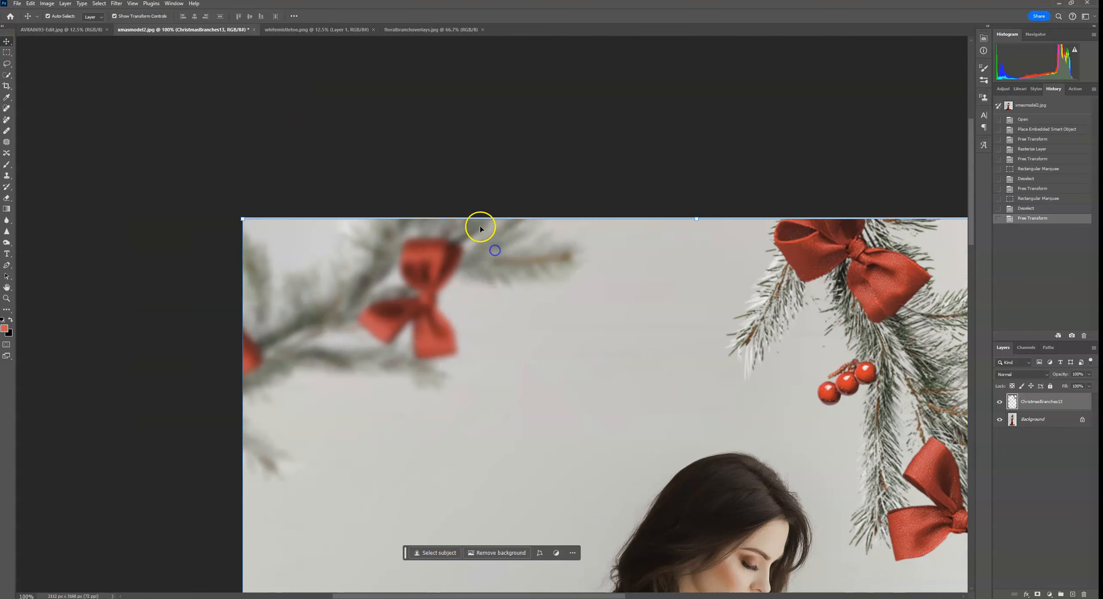
pyautogui.moveTo(518, 218); pyautogui.dragTo(518, 216)
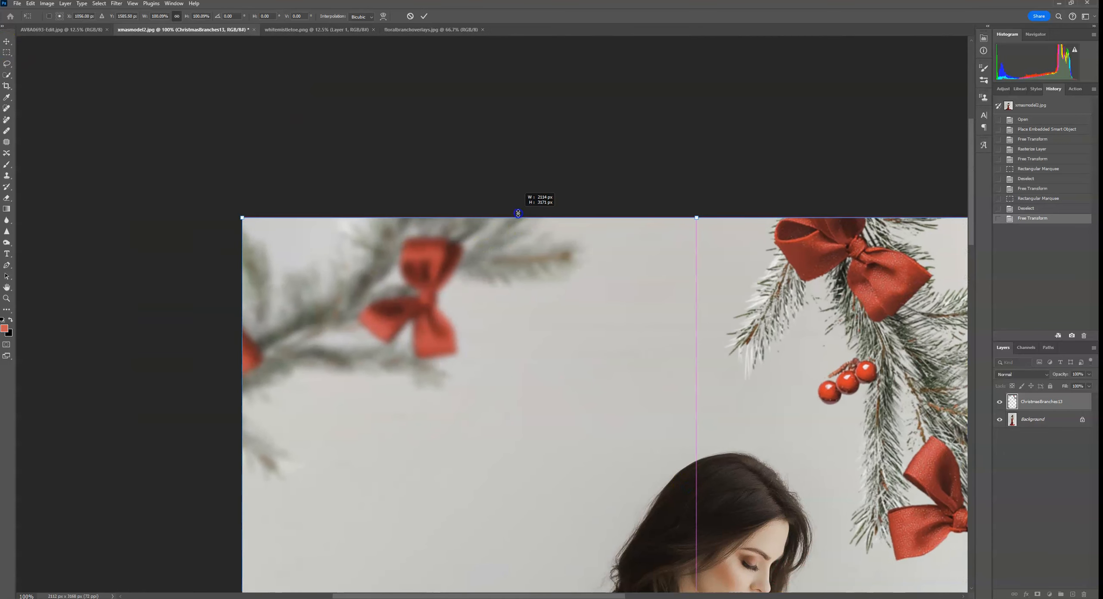
pyautogui.click(424, 16)
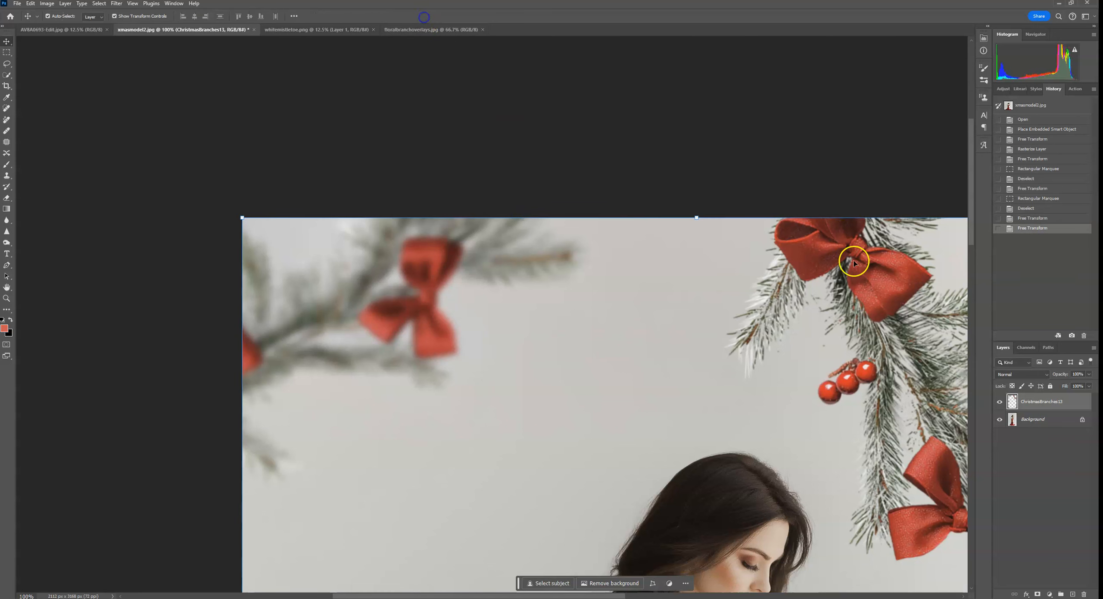
# - Examine the overlay branches around the model at 100% magnification, including the portrait's edges
pyautogui.click(823, 163)
pyautogui.hotkey('ctrl', '-')
pyautogui.hotkey('ctrl', '-')
pyautogui.hotkey('ctrl', '-')
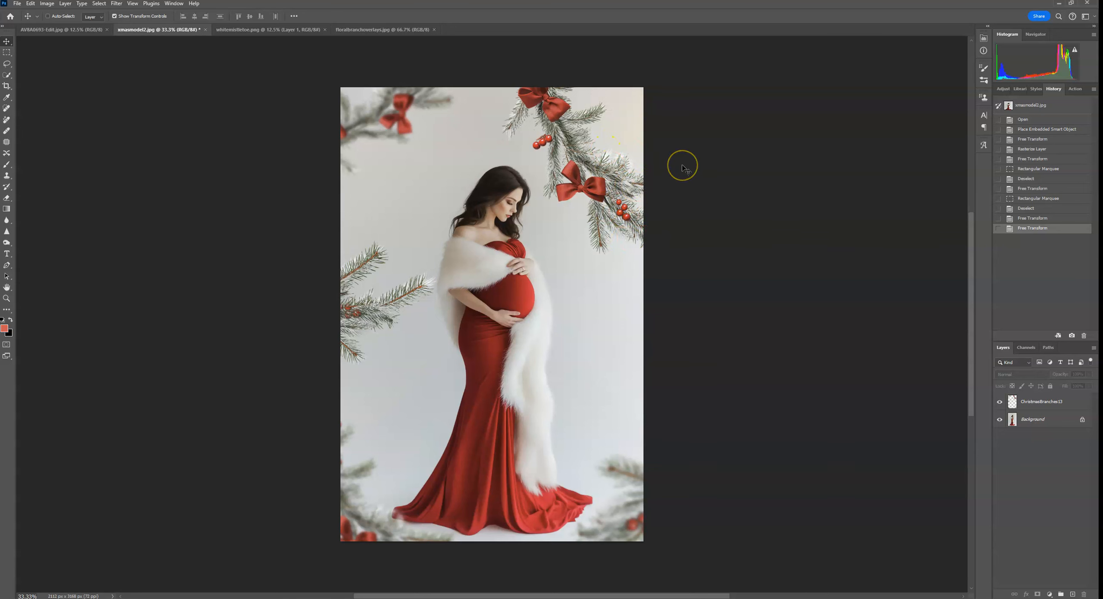
pyautogui.hotkey('ctrl', '+')
pyautogui.hotkey('ctrl', '+')
pyautogui.hotkey('ctrl', '+')
pyautogui.moveTo(345, 377); pyautogui.dragTo(724, 371)
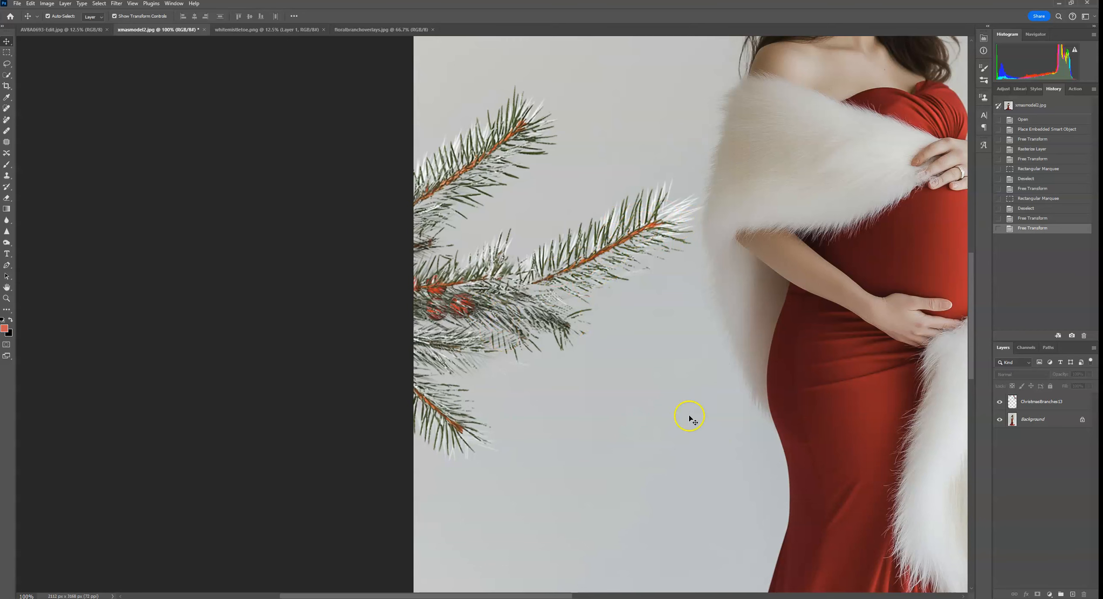
pyautogui.moveTo(695, 492); pyautogui.dragTo(549, 197)
pyautogui.moveTo(913, 272); pyautogui.dragTo(399, 367)
pyautogui.moveTo(536, 104); pyautogui.dragTo(654, 538)
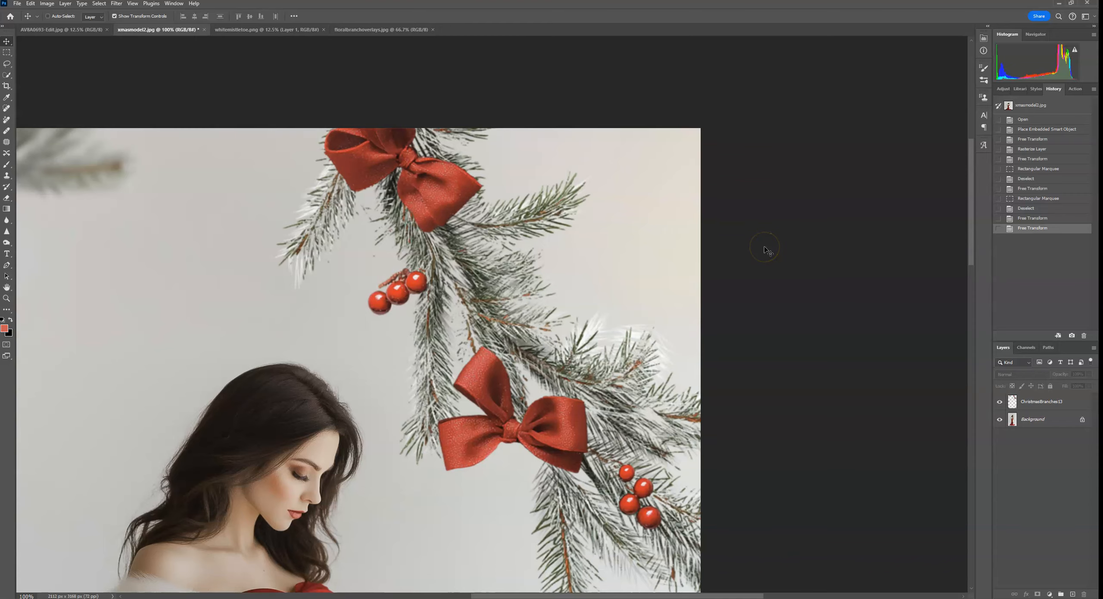
pyautogui.hotkey('ctrl', '0')
pyautogui.hotkey('ctrl', '-')
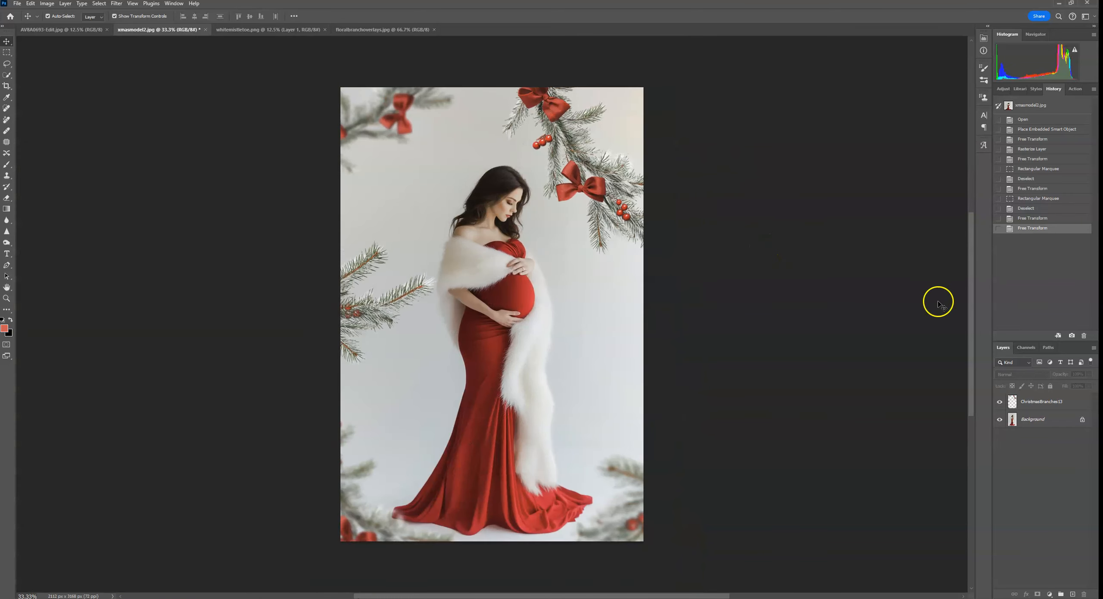
# - Apply a Gaussian Blur with a radius of 10 pixels to the ChristmasBranches13 layer
pyautogui.click(1054, 406)
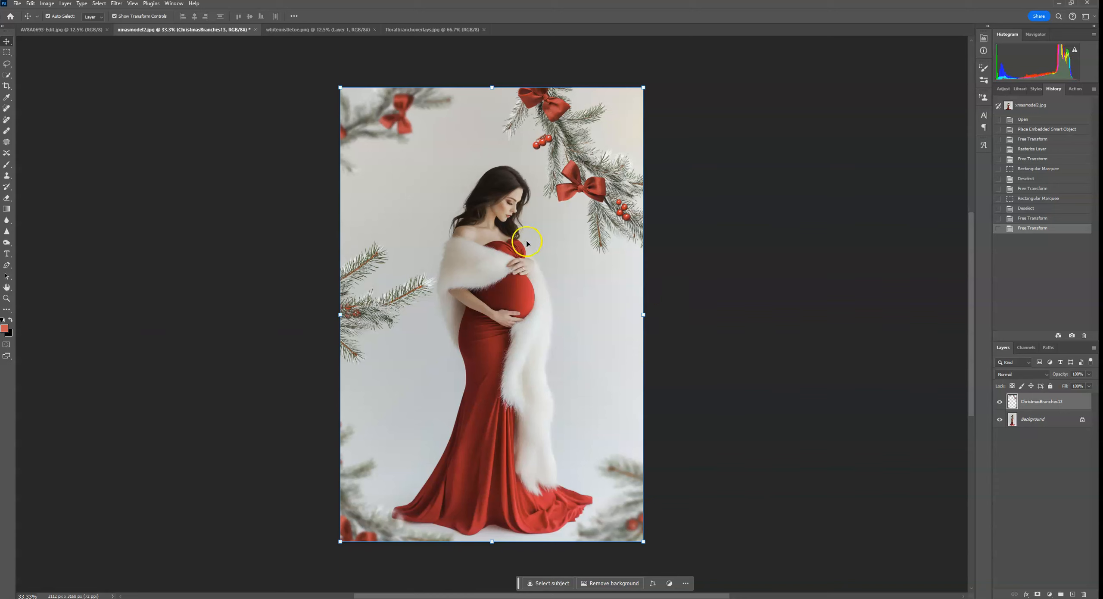
pyautogui.click(116, 4)
pyautogui.moveTo(181, 101)
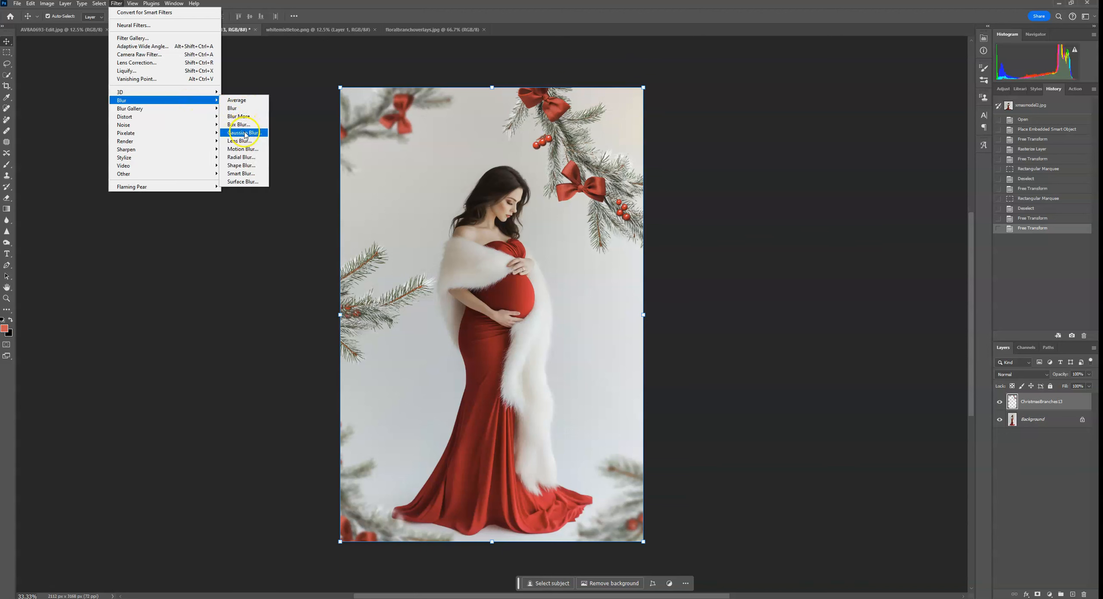
pyautogui.click(244, 133)
pyautogui.moveTo(714, 239)
pyautogui.mouseDown()
pyautogui.moveTo(725, 238)
pyautogui.moveTo(676, 235)
pyautogui.moveTo(707, 240)
pyautogui.mouseUp()
pyautogui.click(707, 239)
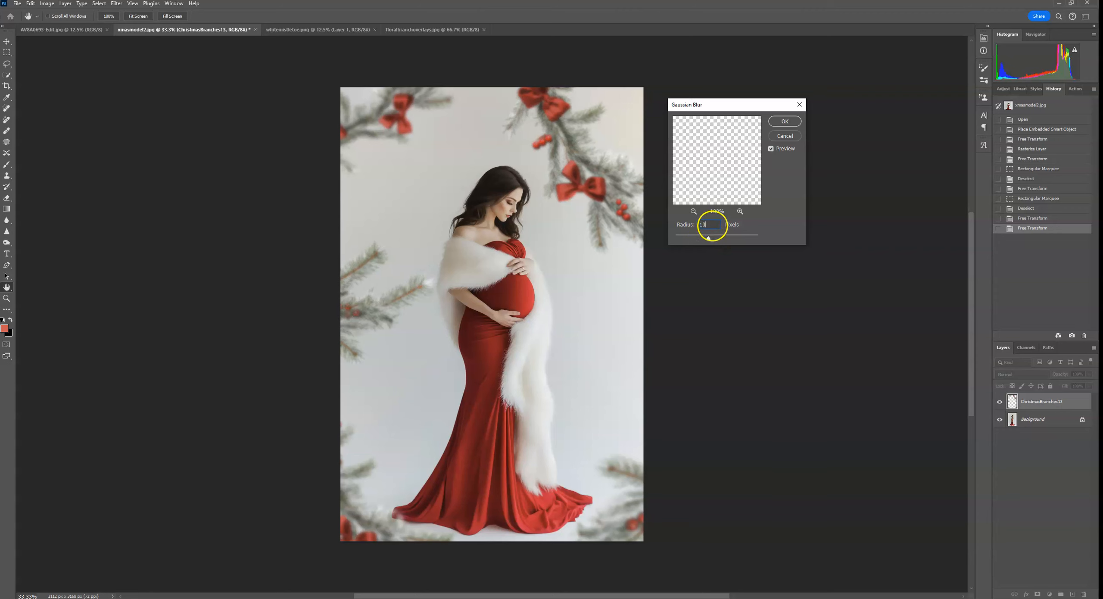
pyautogui.click(785, 122)
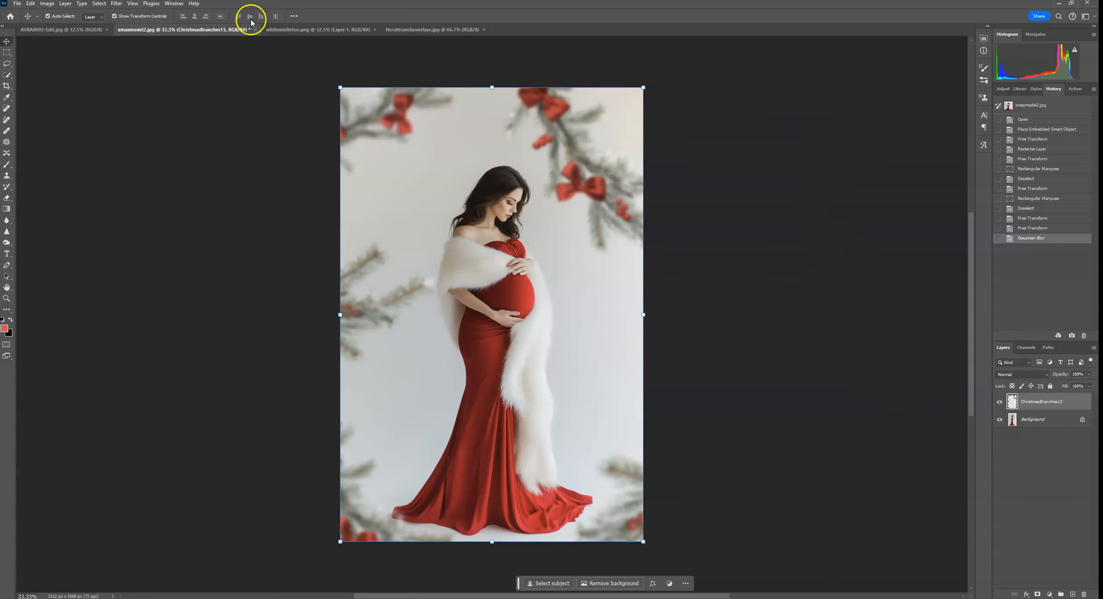
# - Add 1.5% noise with Uniform distribution to the ChristmasBranches13 layer
pyautogui.click(116, 5)
pyautogui.moveTo(202, 138)
pyautogui.click(249, 139)
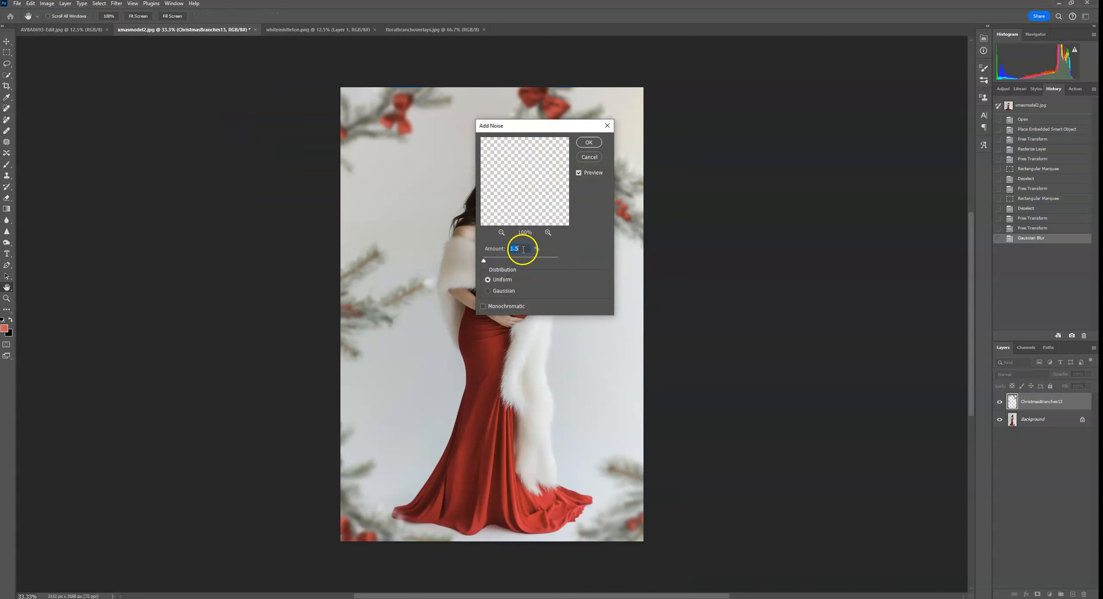
pyautogui.click(588, 143)
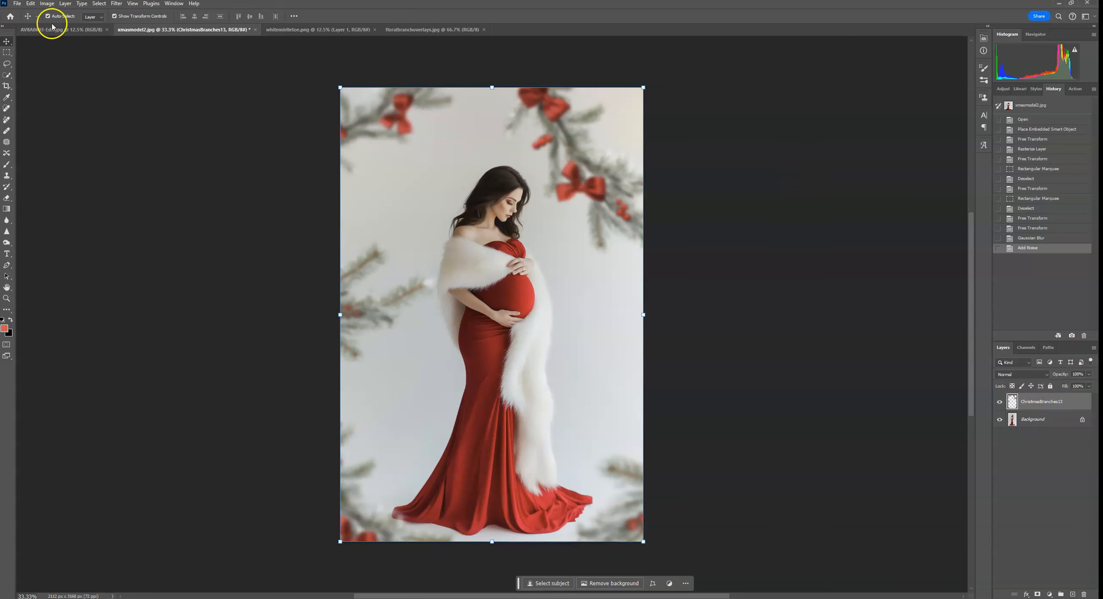
# - Place the Snow overlay as an embedded object and scale it up to cover the whole canvas
pyautogui.click(16, 4)
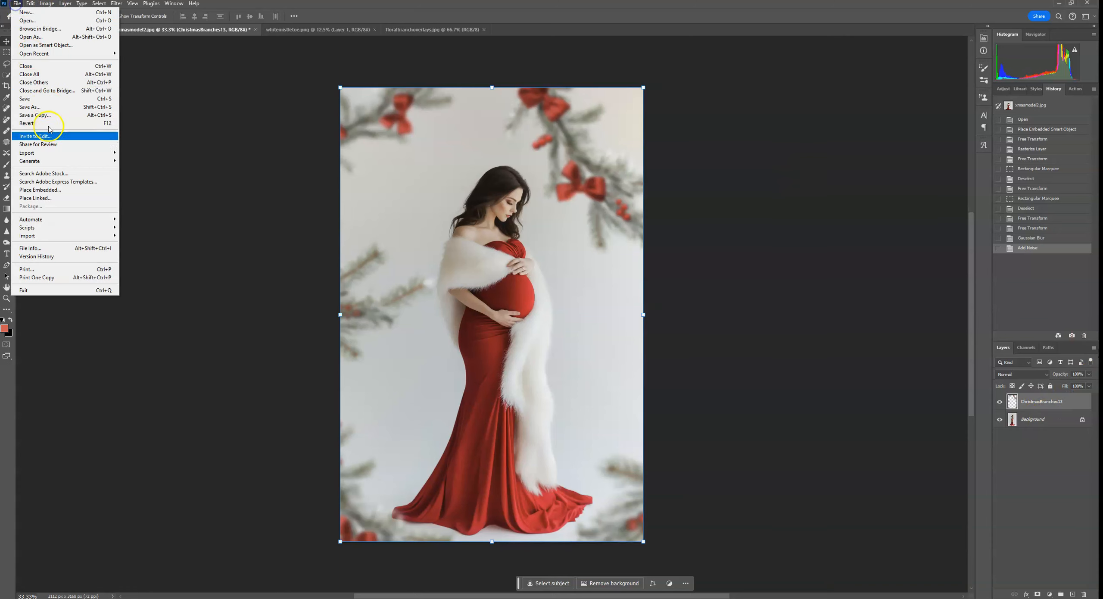
pyautogui.click(44, 185)
pyautogui.doubleClick(239, 125)
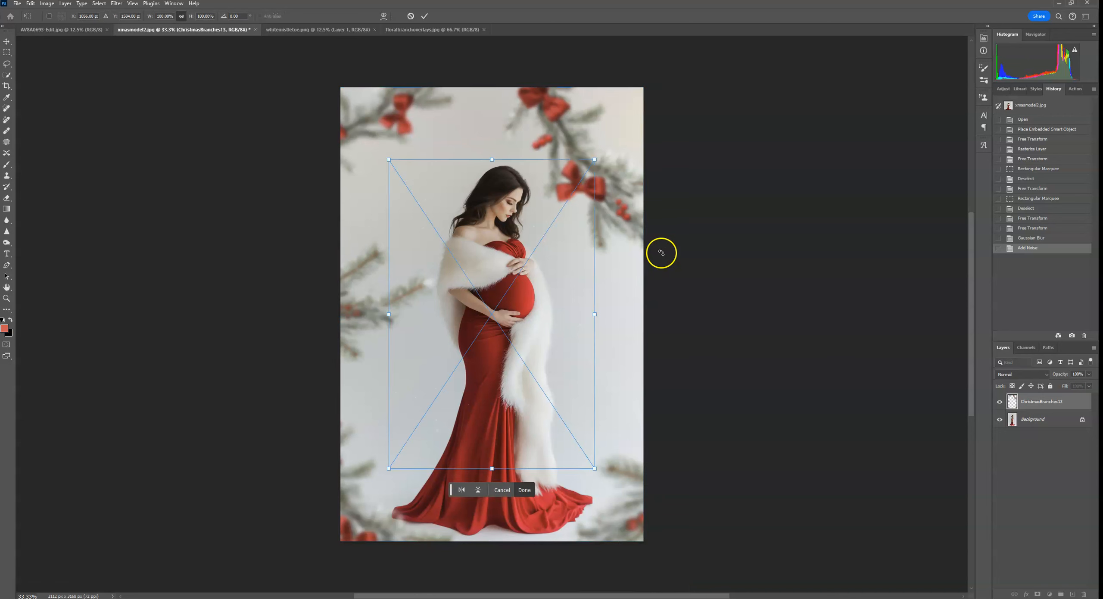
pyautogui.moveTo(595, 160); pyautogui.dragTo(644, 84)
pyautogui.moveTo(389, 476); pyautogui.dragTo(340, 544)
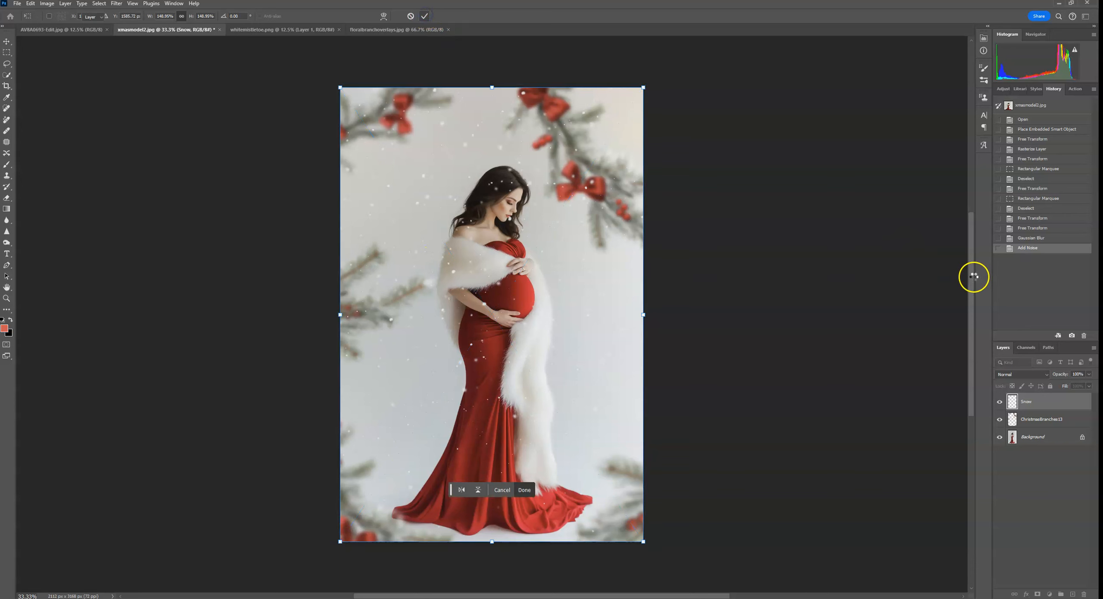
pyautogui.press('Return')
# - Add a layer mask to the Snow layer and paint away the snowflakes around the model's face and hand with a small soft black brush
pyautogui.click(1037, 594)
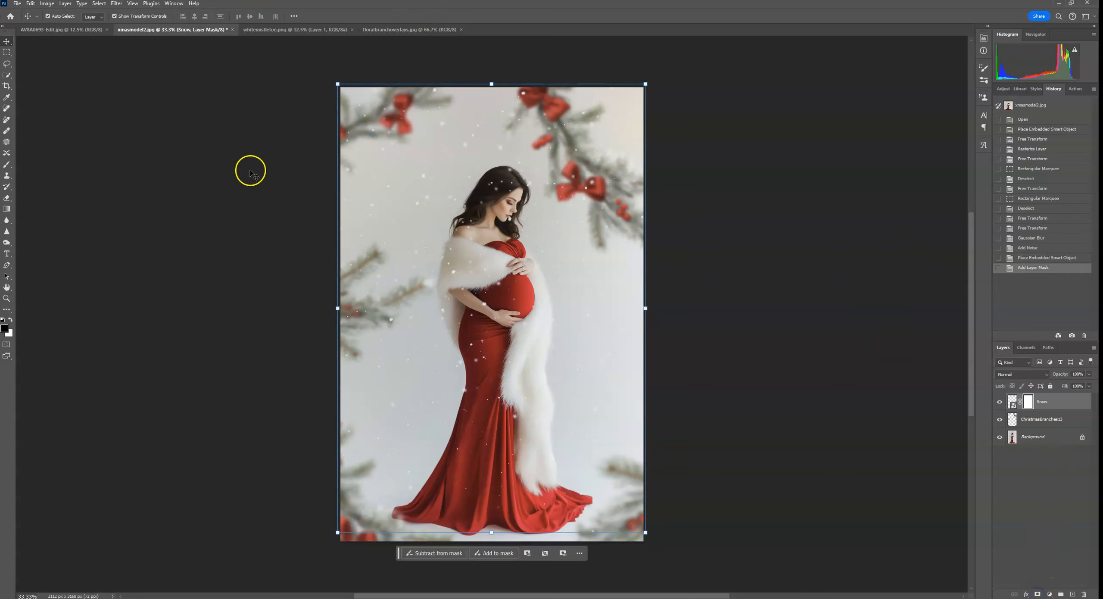
pyautogui.click(6, 165)
pyautogui.click(60, 17)
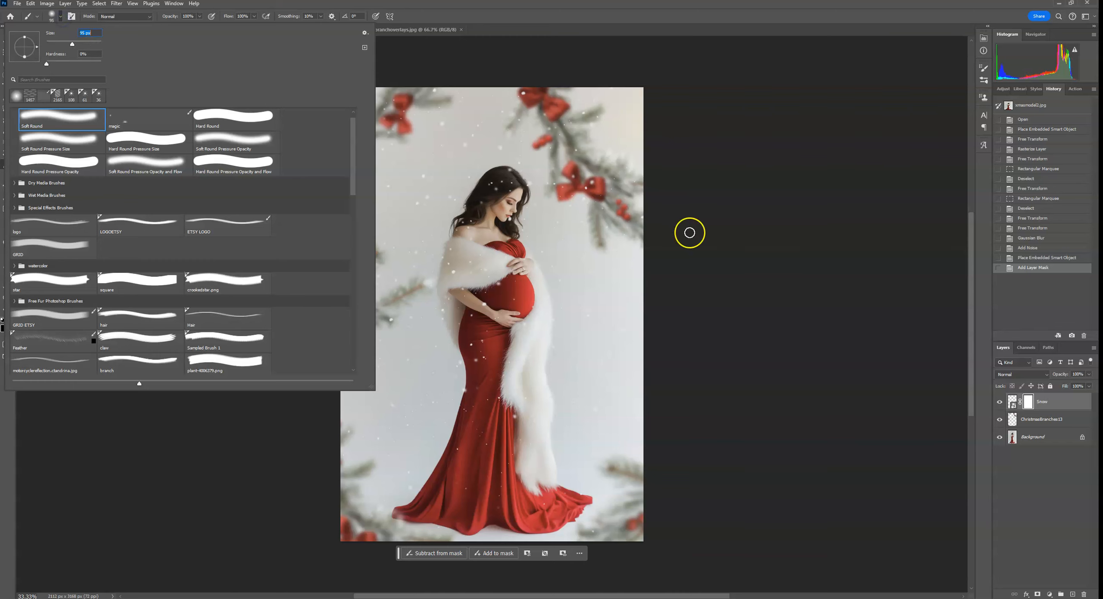
pyautogui.click(689, 232)
pyautogui.click(514, 257)
pyautogui.click(512, 220)
pyautogui.click(500, 213)
pyautogui.click(508, 222)
pyautogui.click(517, 216)
pyautogui.click(505, 209)
pyautogui.click(509, 216)
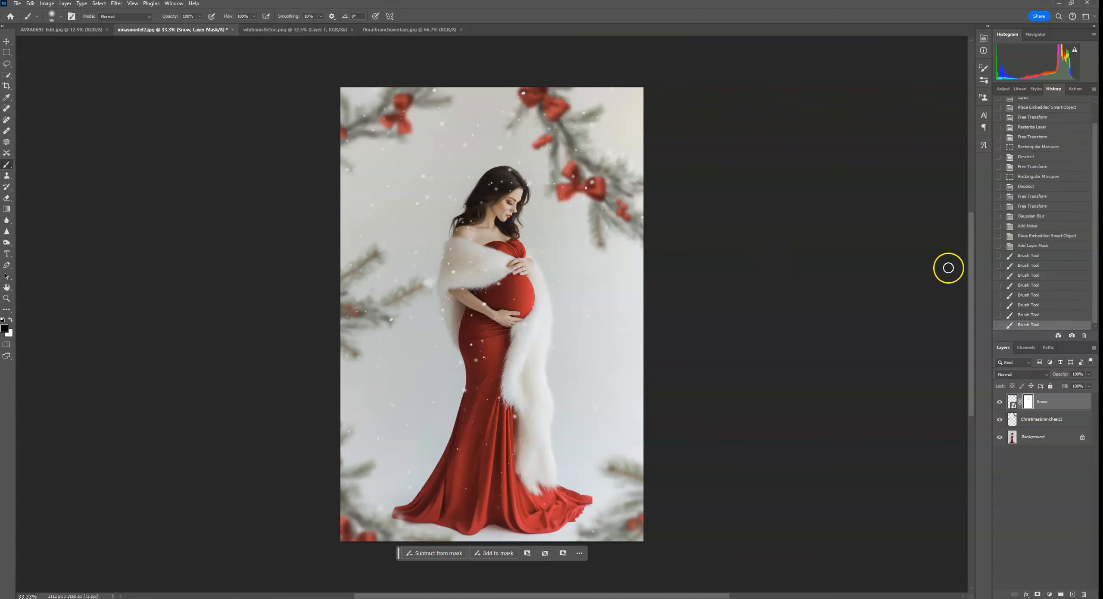
# - Add a layer mask to the ChristmasBranches13 layer
pyautogui.click(1038, 422)
pyautogui.click(1039, 594)
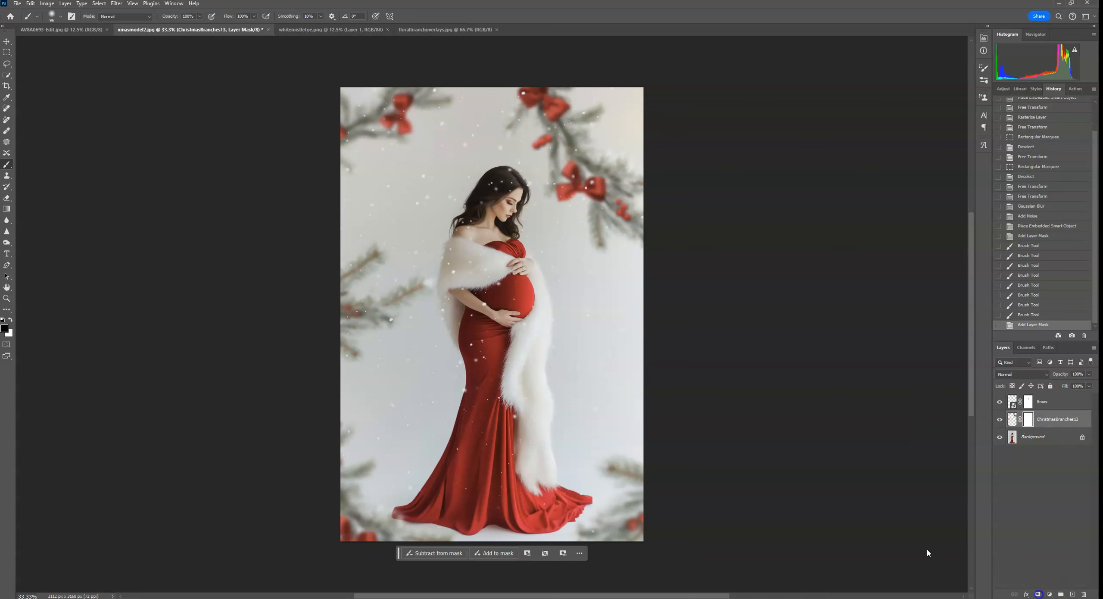
pyautogui.click(53, 16)
pyautogui.moveTo(419, 297)
pyautogui.mouseDown()
pyautogui.moveTo(363, 213)
pyautogui.moveTo(358, 325)
pyautogui.moveTo(314, 311)
pyautogui.moveTo(366, 286)
pyautogui.mouseUp()
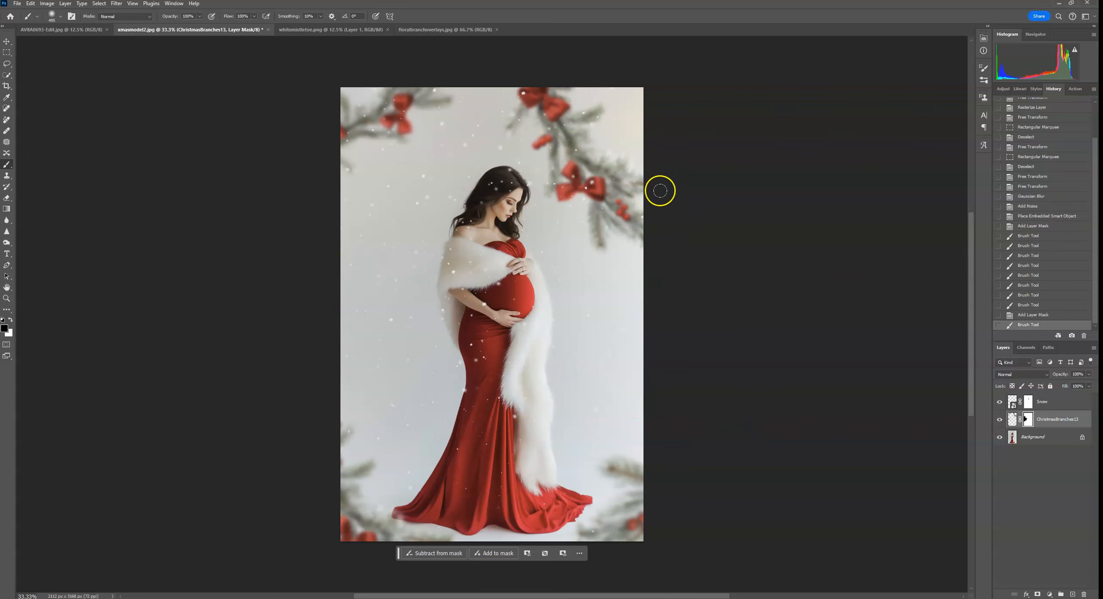
pyautogui.click(1033, 314)
# - Rotate the ChristmasBranches13 layer about 70° counter-clockwise and position it so the red bows fill the portrait's upper-left corner
pyautogui.hotkey('ctrl', 't')
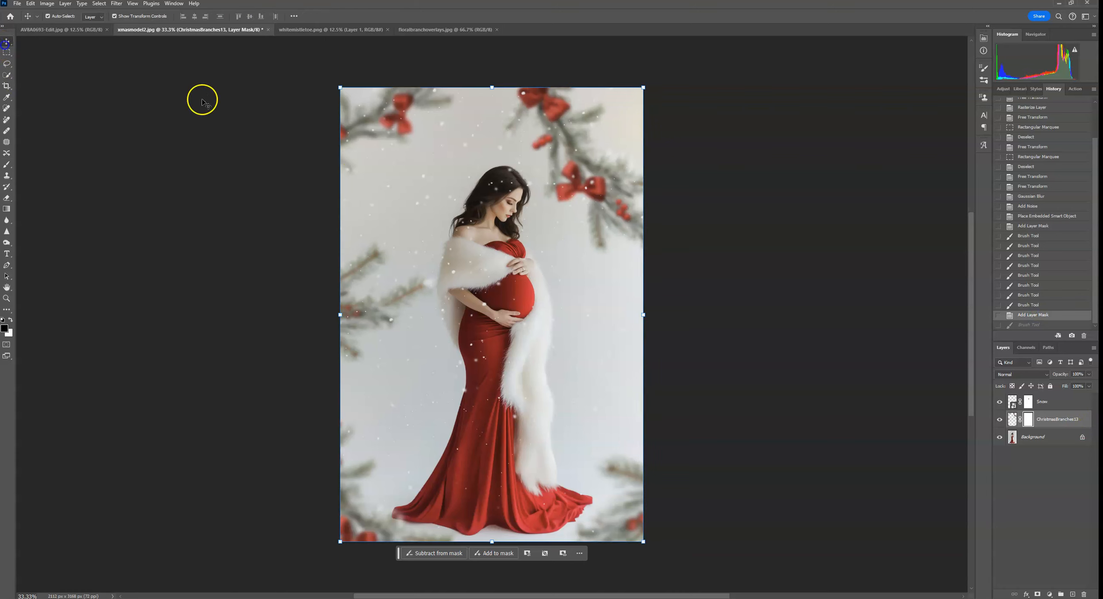
pyautogui.moveTo(343, 90); pyautogui.dragTo(340, 323)
pyautogui.moveTo(478, 325); pyautogui.dragTo(508, 259)
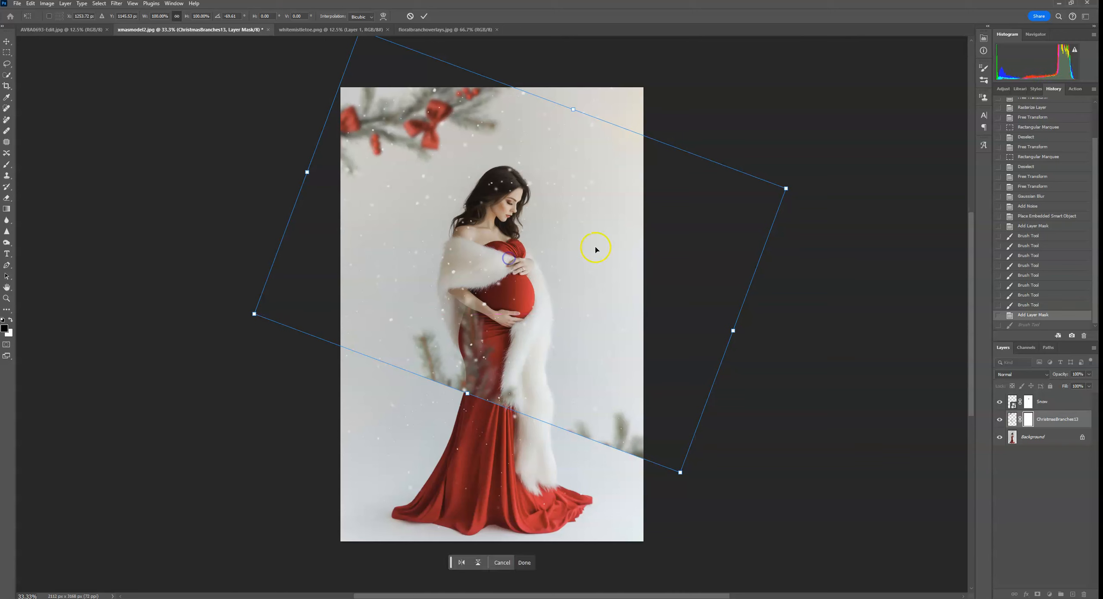
pyautogui.click(424, 16)
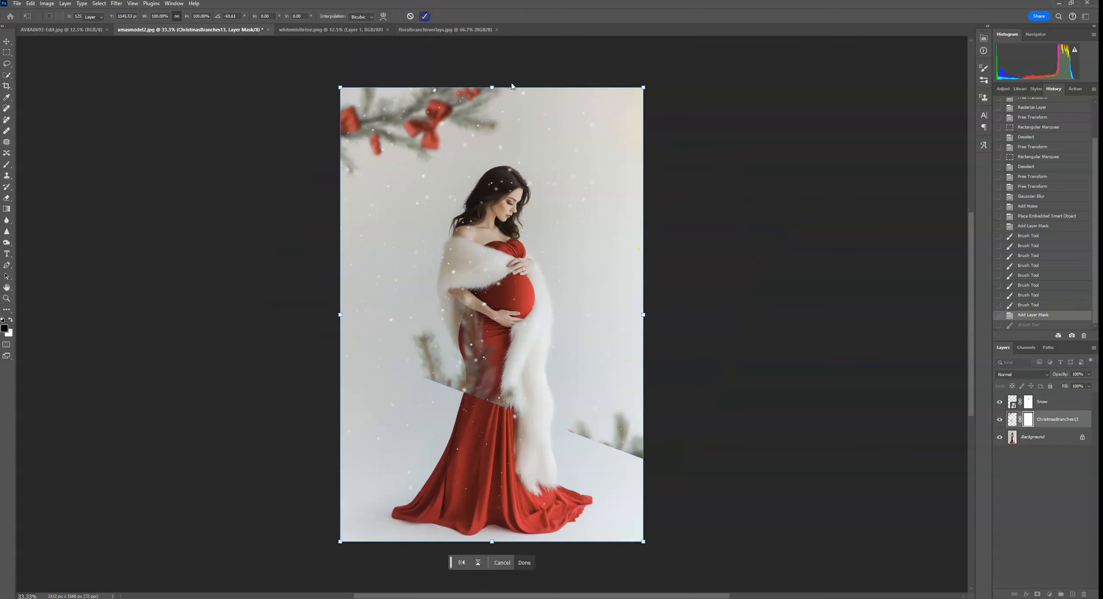
# - Duplicate the ChristmasBranches13 layer and hide the copy
pyautogui.click(1066, 424)
pyautogui.moveTo(1063, 418); pyautogui.dragTo(1073, 594)
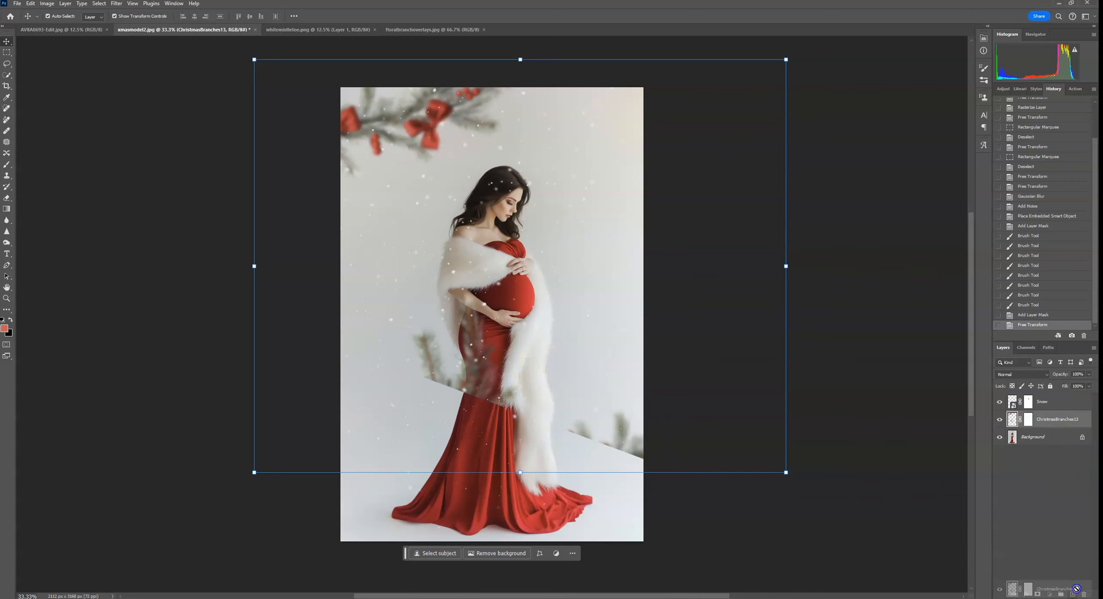
pyautogui.click(999, 419)
# - Paint black on the original ChristmasBranches13 mask to hide the branches across the dress and lower right, keeping the upper-left bows
pyautogui.click(1029, 437)
pyautogui.click(7, 169)
pyautogui.moveTo(387, 325)
pyautogui.mouseDown()
pyautogui.moveTo(669, 406)
pyautogui.moveTo(650, 452)
pyautogui.mouseUp()
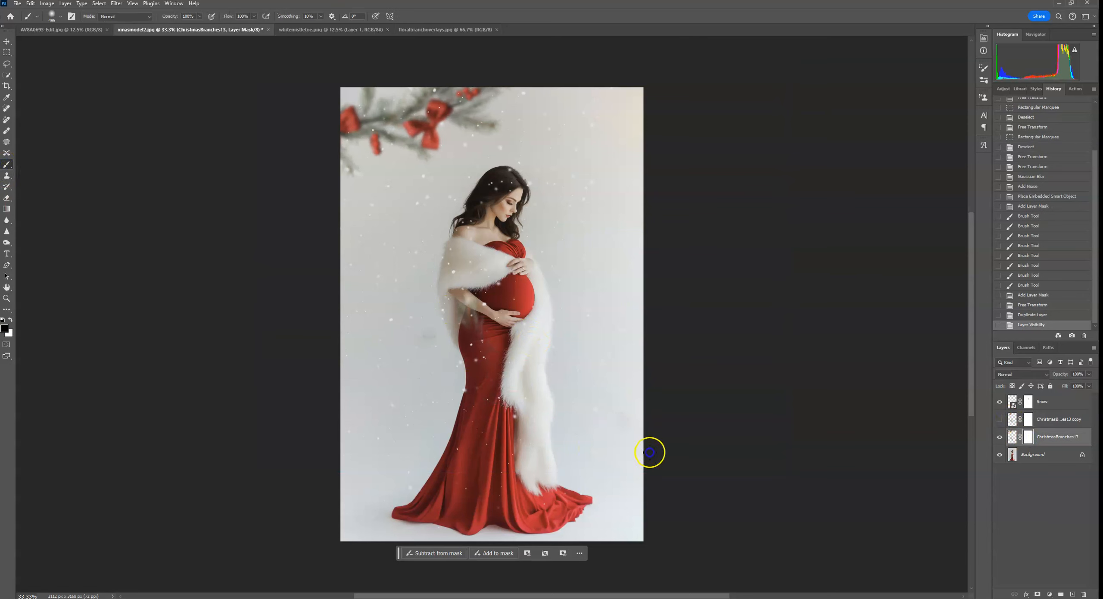
pyautogui.moveTo(547, 463); pyautogui.dragTo(549, 461)
pyautogui.moveTo(513, 292)
pyautogui.mouseDown()
pyautogui.moveTo(426, 308)
pyautogui.moveTo(510, 288)
pyautogui.moveTo(471, 463)
pyautogui.mouseUp()
# - Show the ChristmasBranches13 copy, then rotate and reposition it so a bow branch fills the portrait's lower-left corner
pyautogui.click(1056, 424)
pyautogui.click(999, 421)
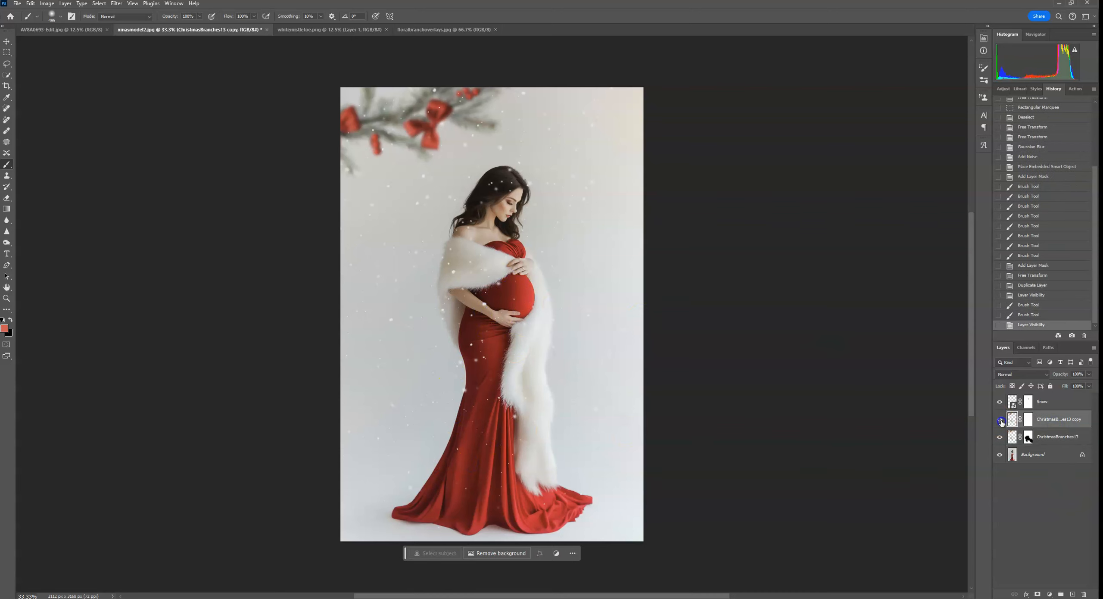
pyautogui.click(6, 41)
pyautogui.hotkey('ctrl', 't')
pyautogui.moveTo(788, 474); pyautogui.dragTo(545, 173)
pyautogui.moveTo(555, 249); pyautogui.dragTo(535, 326)
pyautogui.moveTo(697, 268); pyautogui.dragTo(747, 248)
pyautogui.moveTo(773, 287); pyautogui.dragTo(598, 286)
pyautogui.click(424, 15)
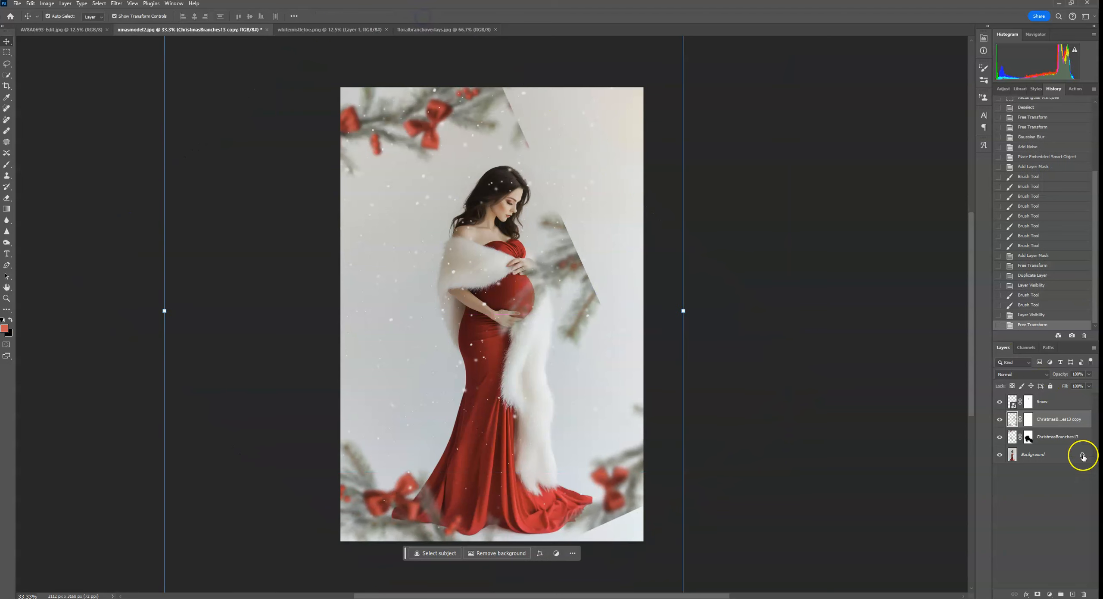
# - Mask out the copy's branches on the right and top of the portrait with a black brush, keeping only the lower-left bows
pyautogui.click(1029, 420)
pyautogui.click(7, 164)
pyautogui.moveTo(560, 216)
pyautogui.mouseDown()
pyautogui.moveTo(588, 345)
pyautogui.moveTo(544, 267)
pyautogui.moveTo(517, 295)
pyautogui.moveTo(609, 498)
pyautogui.moveTo(666, 402)
pyautogui.mouseUp()
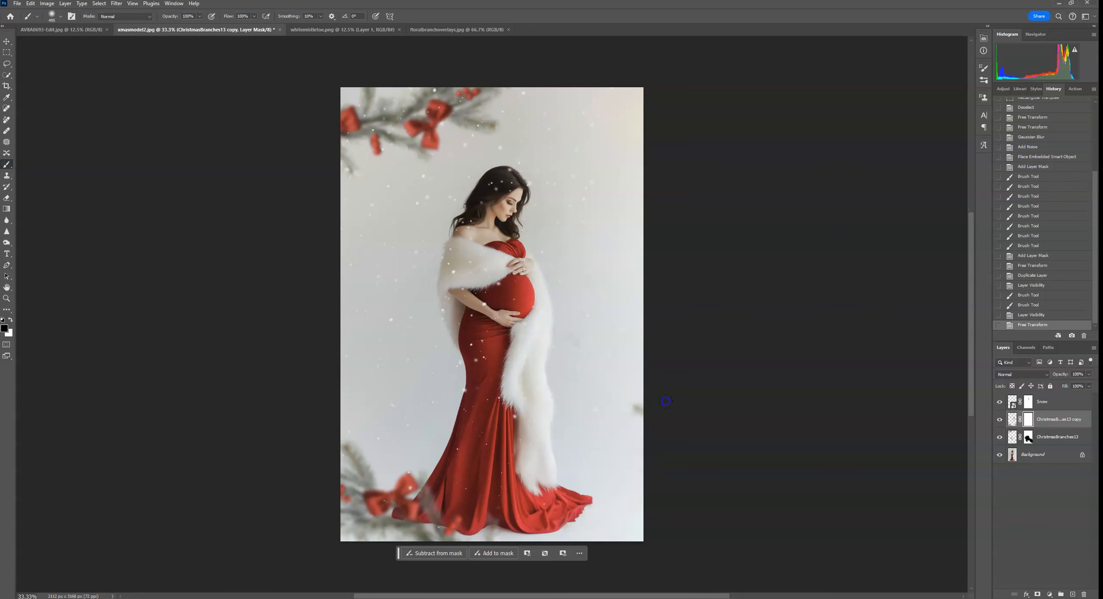
pyautogui.moveTo(542, 124); pyautogui.dragTo(550, 130)
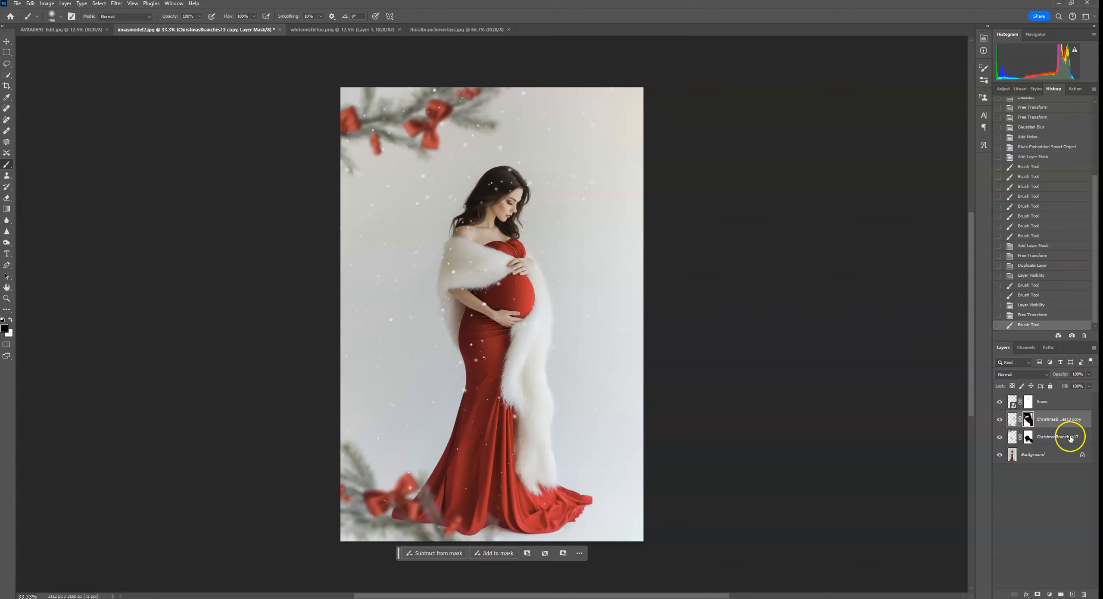
# - Compare the earlier branch arrangement and the original portrait through the history states, and return to the latest state
pyautogui.click(1056, 304)
pyautogui.click(1052, 285)
pyautogui.click(1051, 265)
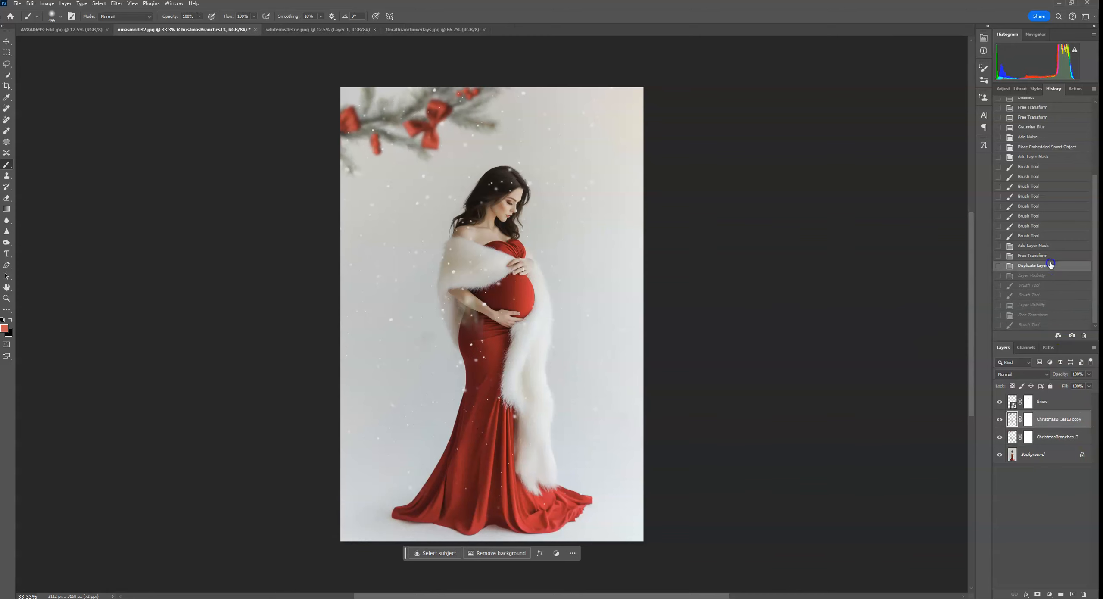
pyautogui.click(1050, 236)
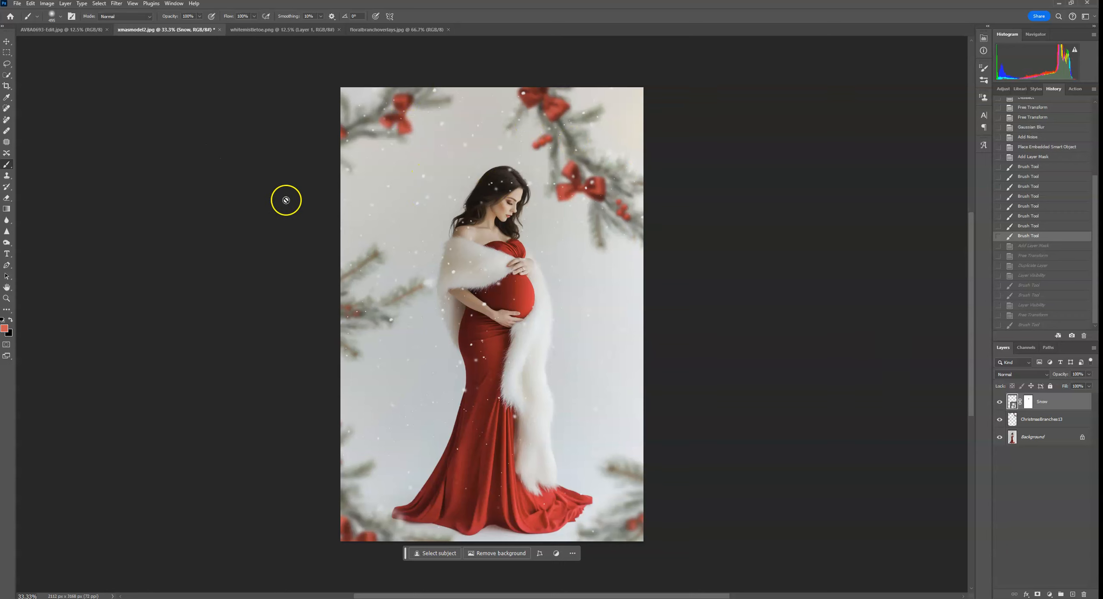
pyautogui.click(61, 30)
pyautogui.click(148, 33)
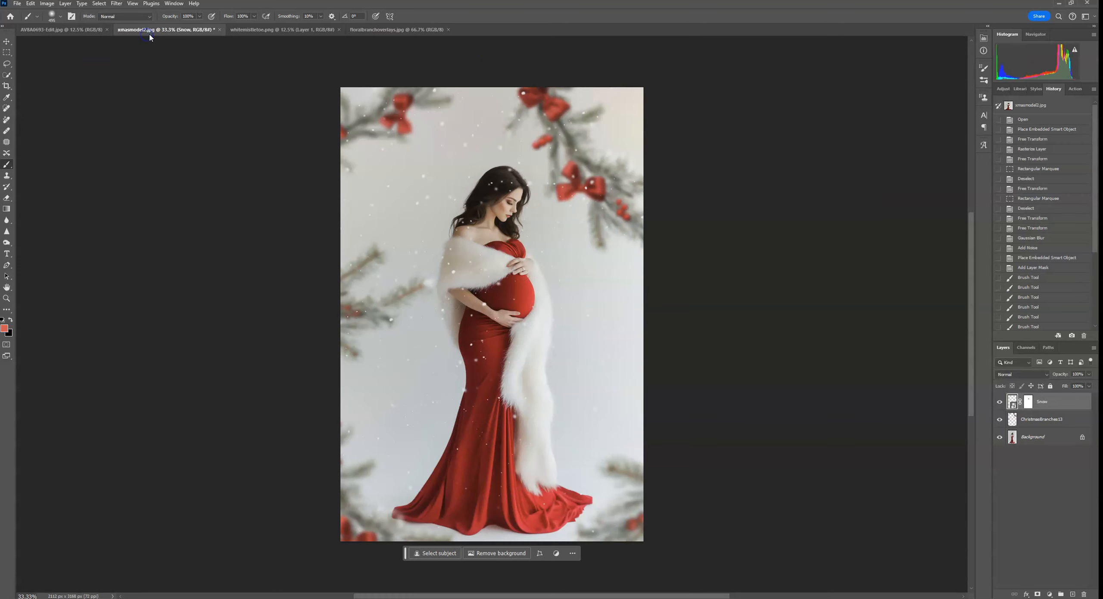
pyautogui.click(1059, 113)
pyautogui.scroll(-5, 1096, 239)
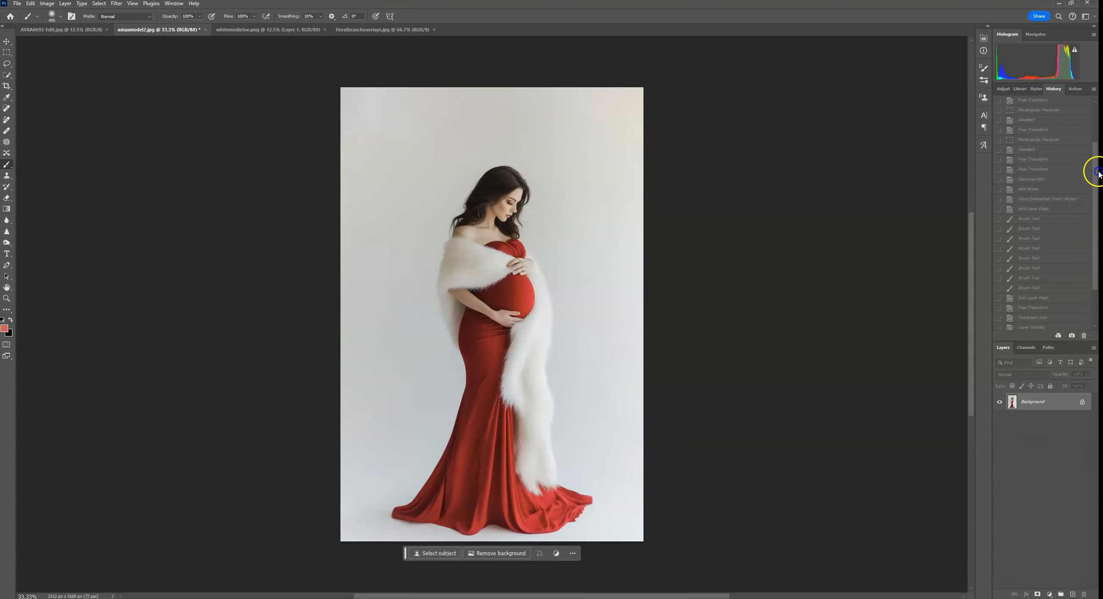
pyautogui.click(1040, 327)
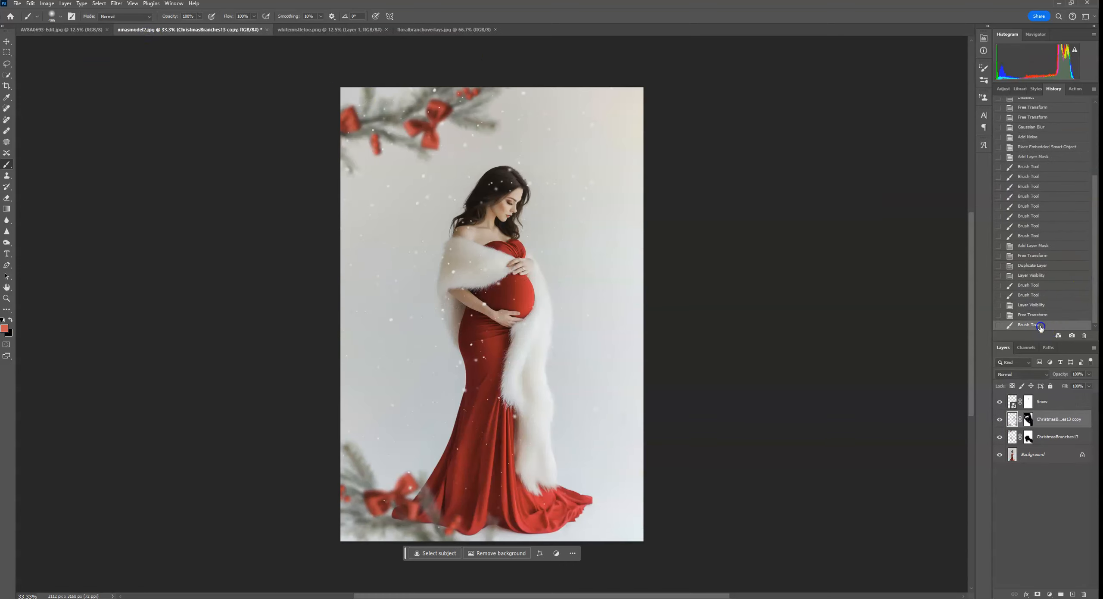
# - Switch to the blue-gown maternity portrait and place ChristmasBranches20 as an embedded object, enlarging it slightly to cover the canvas
pyautogui.click(60, 31)
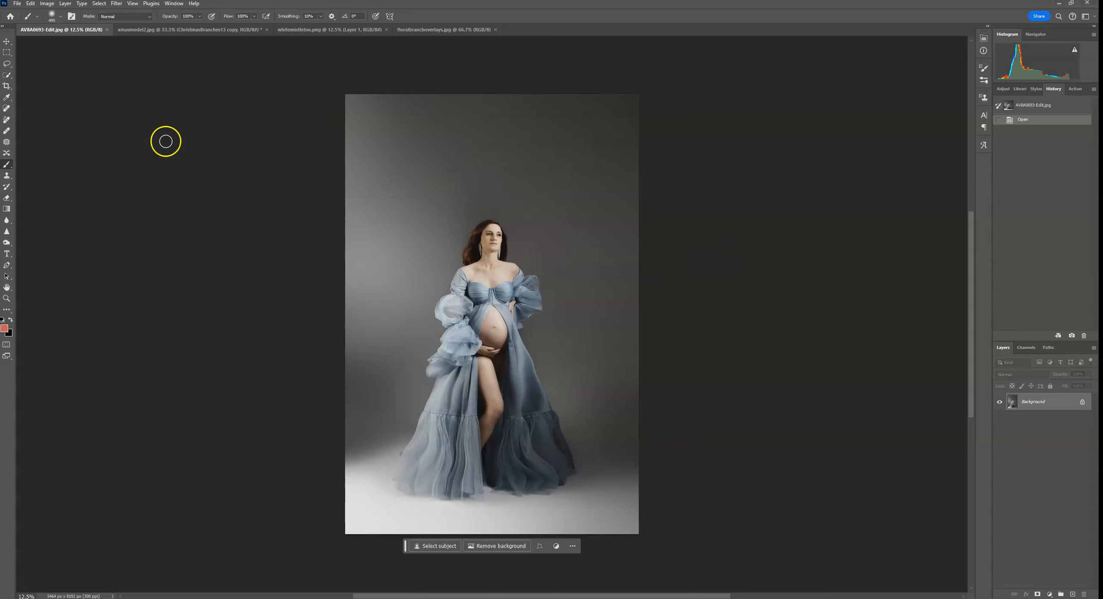
pyautogui.click(17, 3)
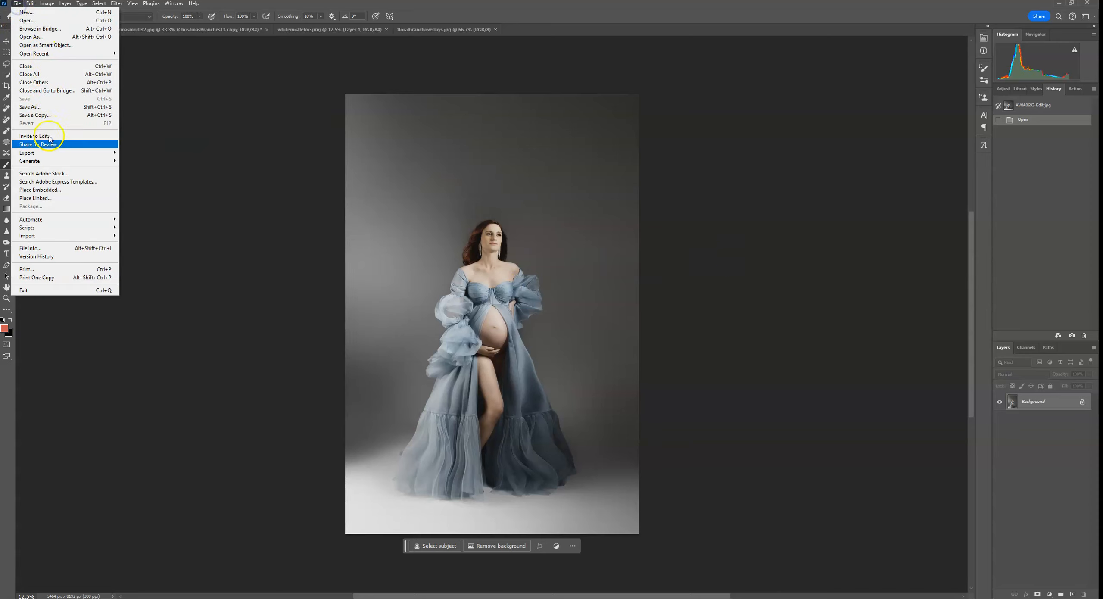
pyautogui.click(54, 190)
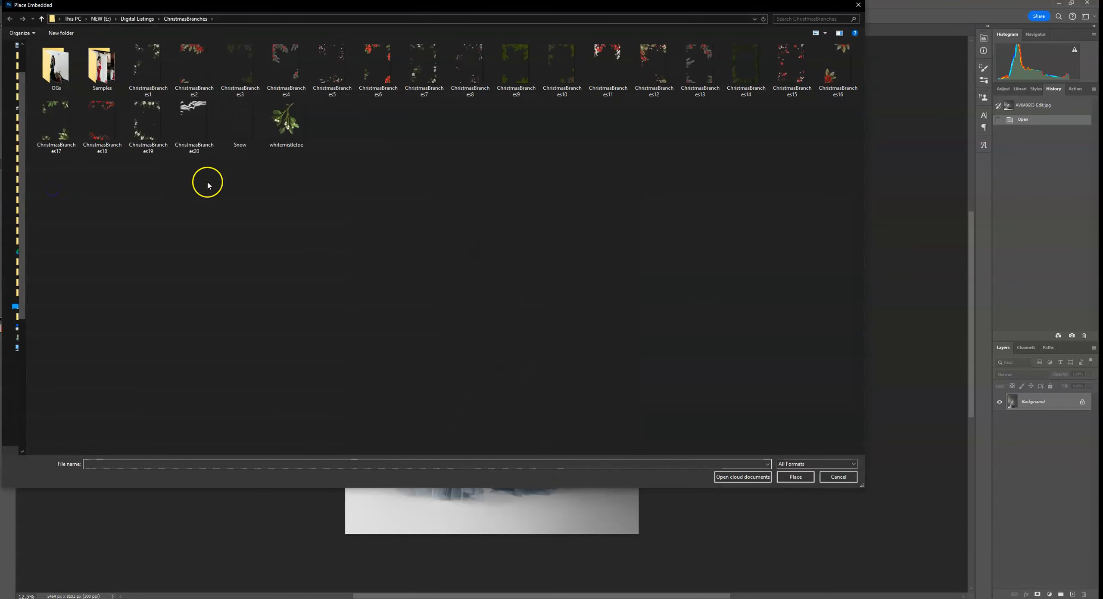
pyautogui.doubleClick(187, 150)
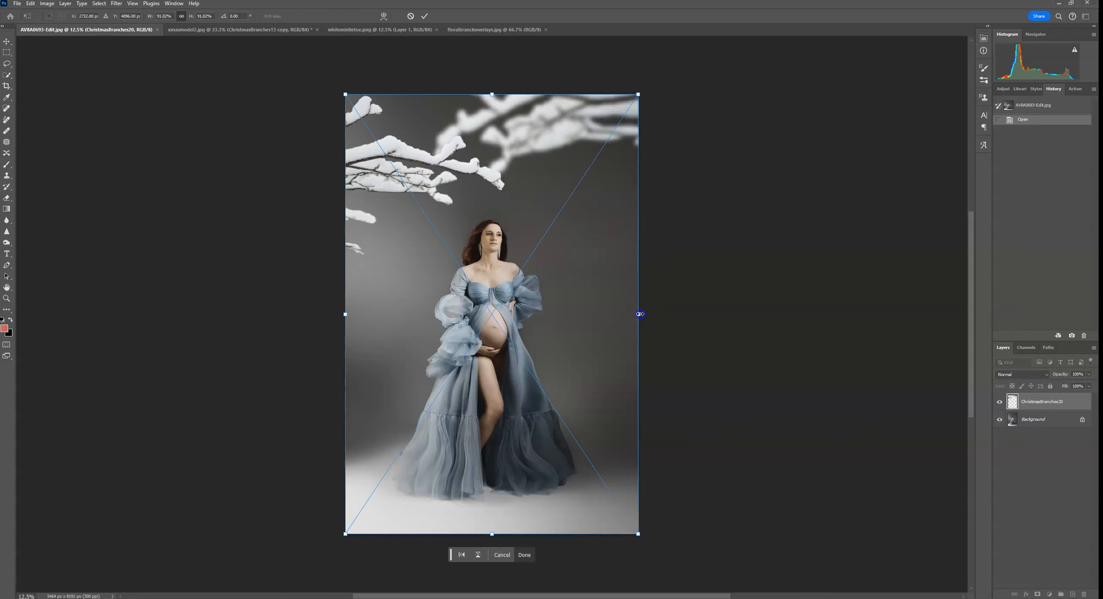
pyautogui.moveTo(343, 94)
pyautogui.mouseDown()
pyautogui.moveTo(338, 86)
pyautogui.moveTo(344, 93)
pyautogui.mouseUp()
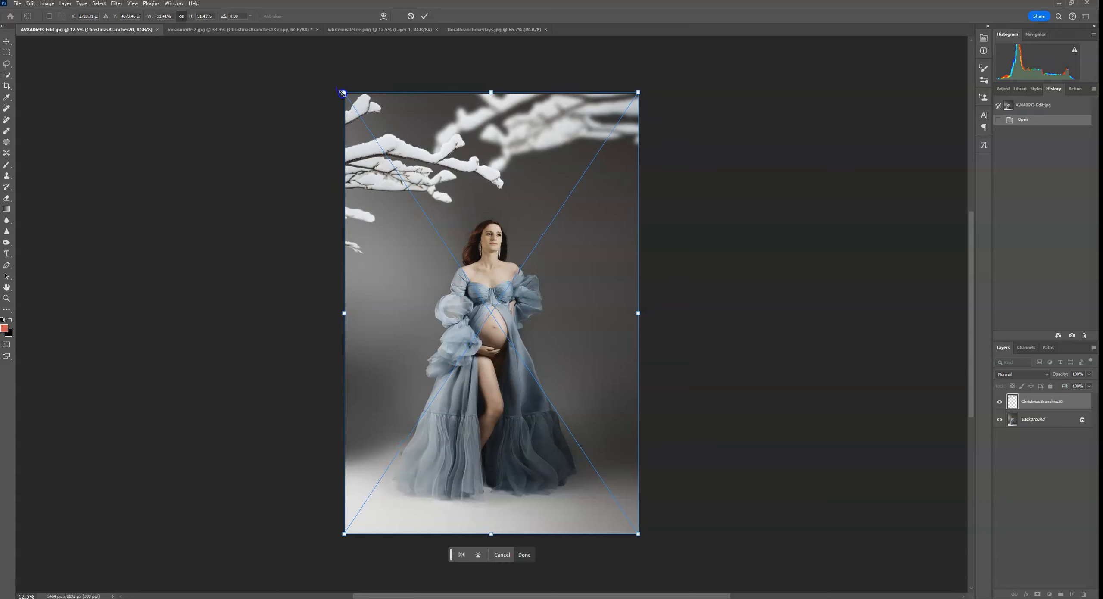
pyautogui.click(425, 16)
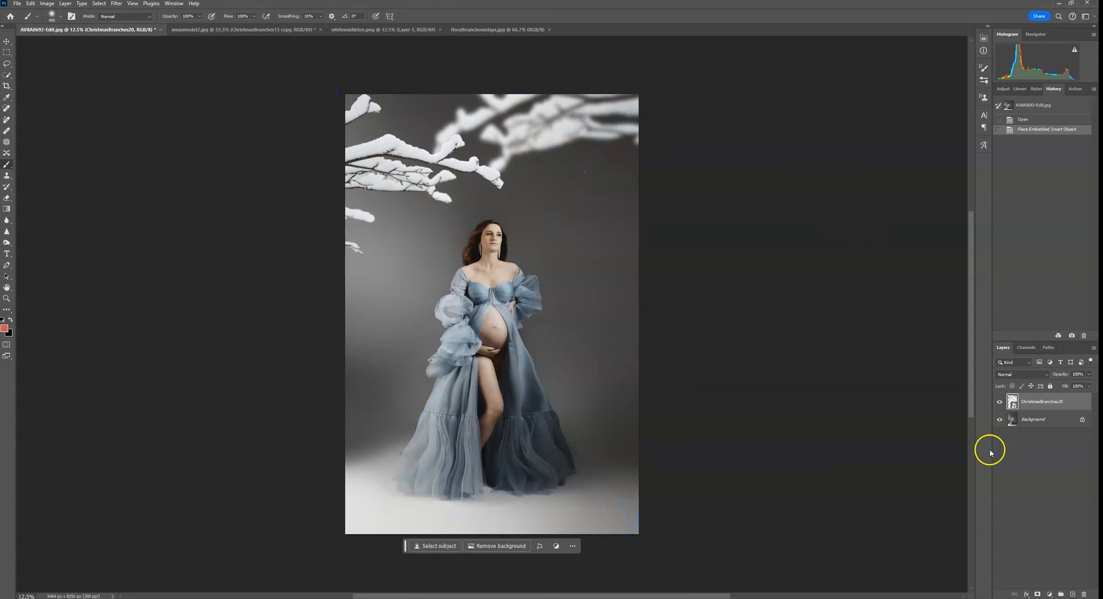
# - Add a layer mask to ChristmasBranches20 and paint away the small snowy twigs at the left edge below the main branches
pyautogui.click(1038, 595)
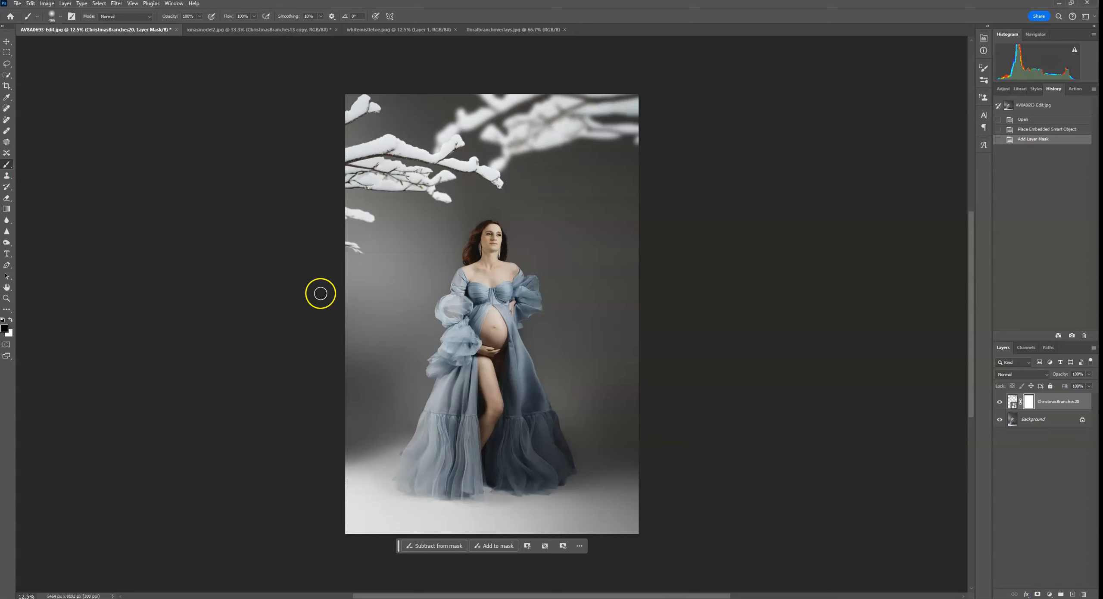
pyautogui.moveTo(365, 227)
pyautogui.mouseDown()
pyautogui.moveTo(331, 209)
pyautogui.moveTo(356, 236)
pyautogui.moveTo(358, 269)
pyautogui.mouseUp()
pyautogui.click(340, 320)
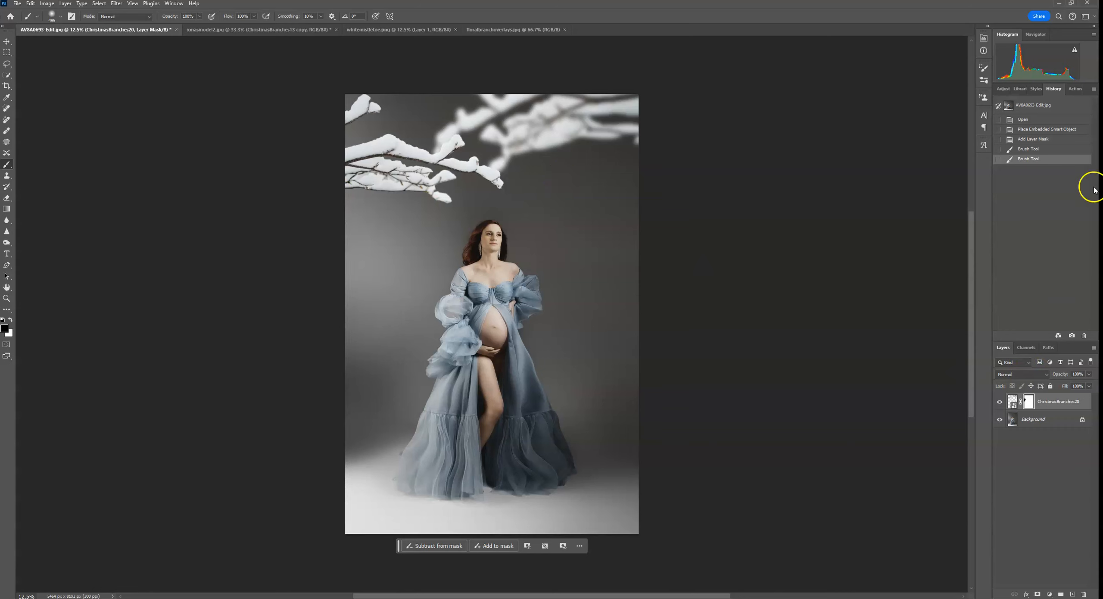
# - Add a Curves adjustment clipped to the ChristmasBranches20 layer and pull the shadows and midtones down to darken the branches
pyautogui.click(1002, 89)
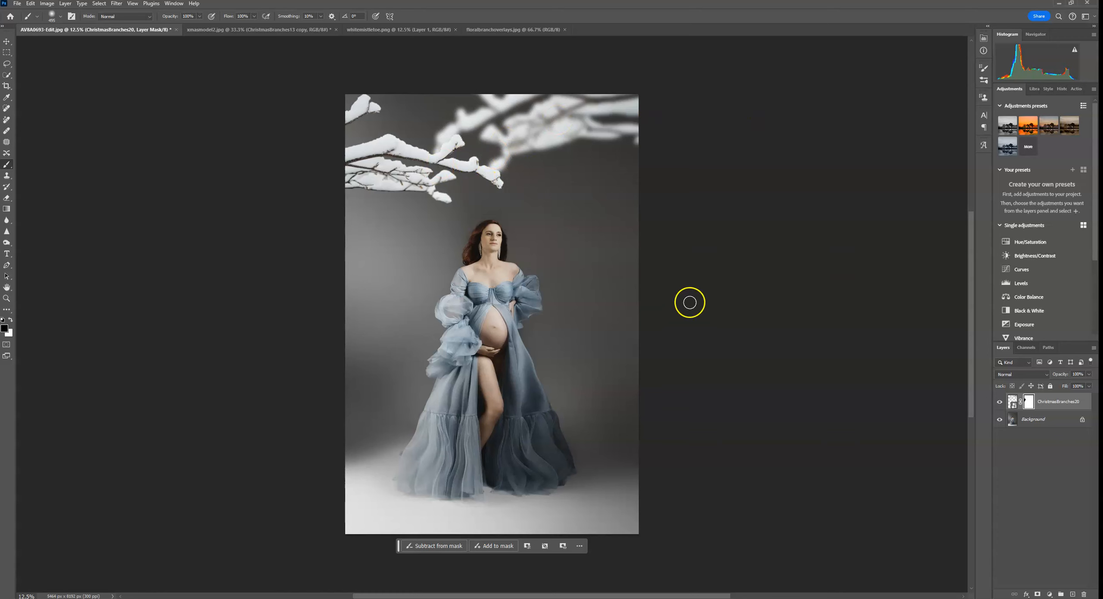
pyautogui.click(1021, 270)
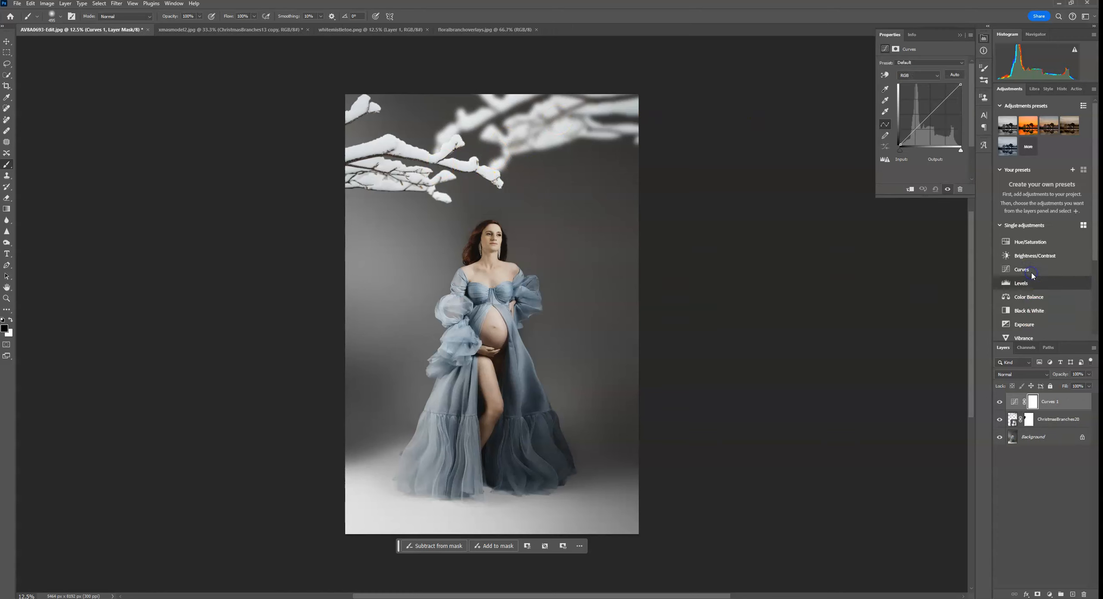
pyautogui.click(910, 191)
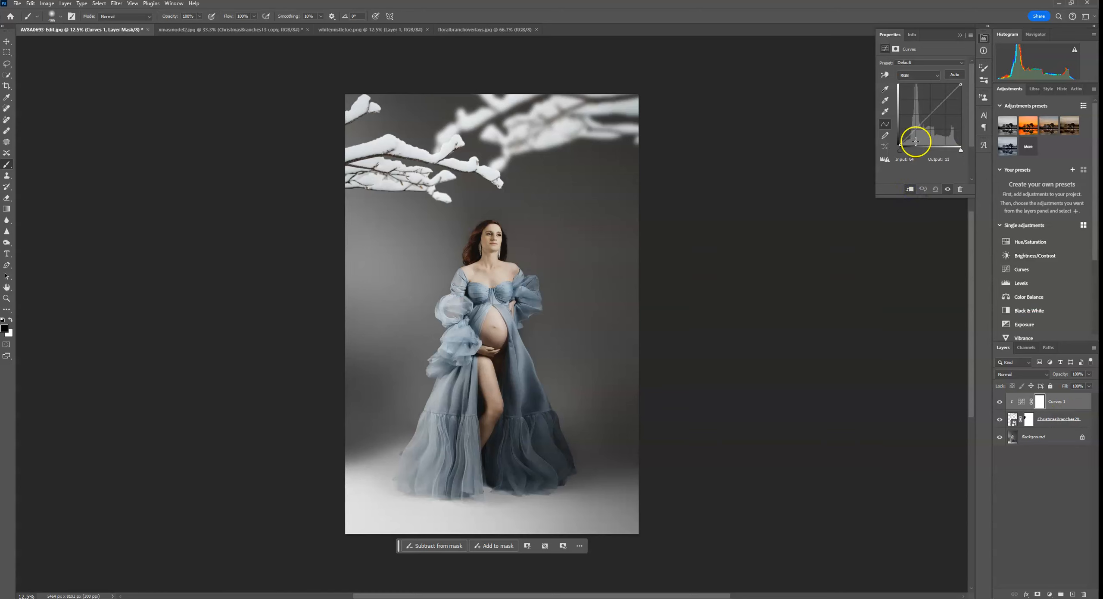
pyautogui.moveTo(900, 145); pyautogui.dragTo(934, 118)
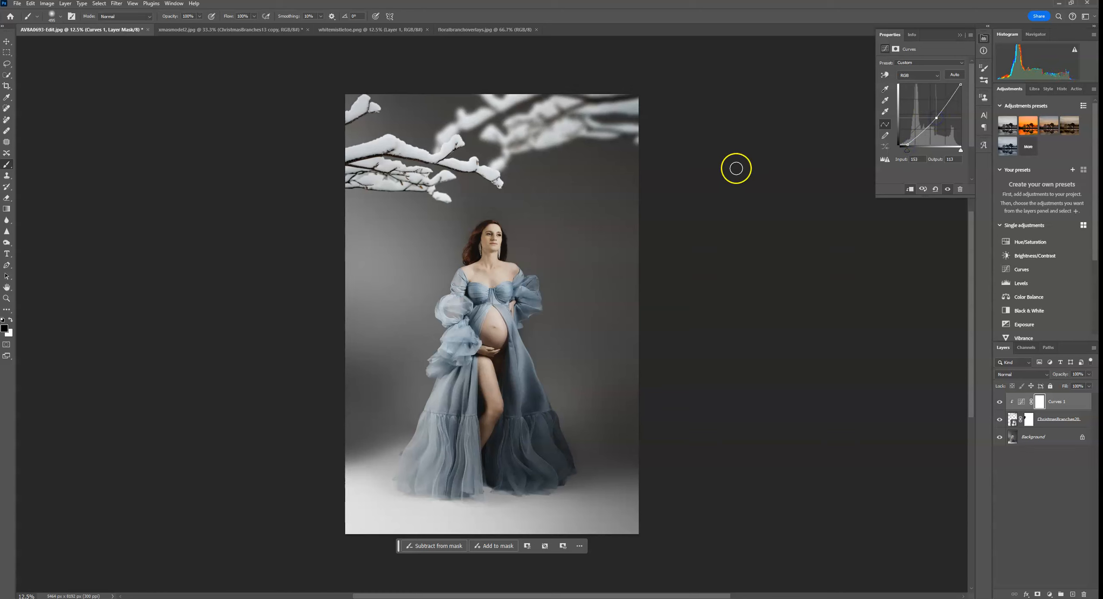
# - Create a new layer clipped to ChristmasBranches20 beneath the Curves adjustment and set its blend mode to Multiply
pyautogui.click(1053, 418)
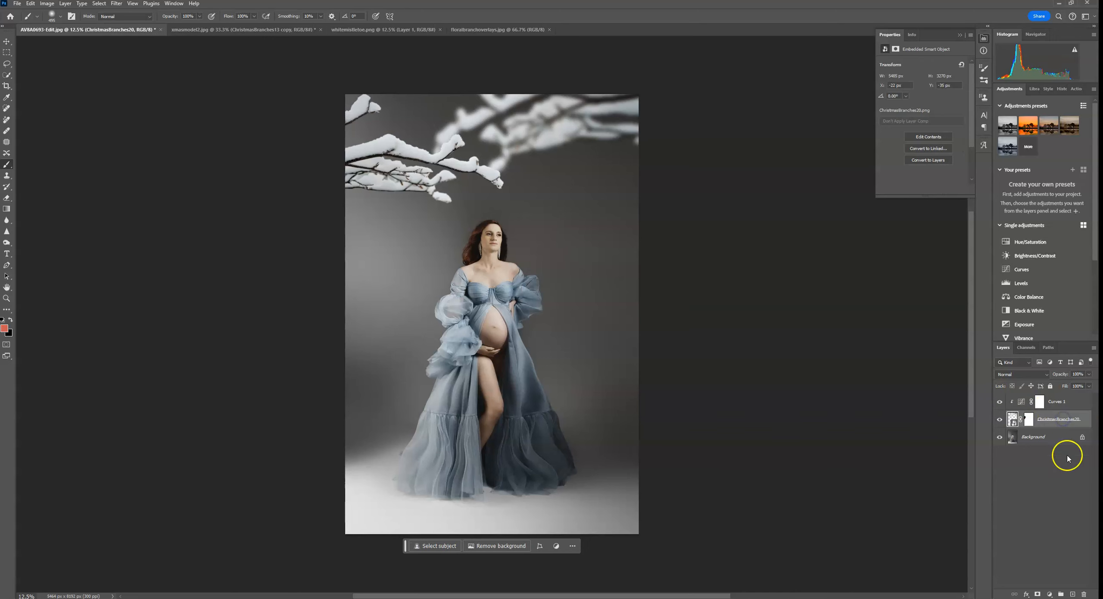
pyautogui.click(1073, 594)
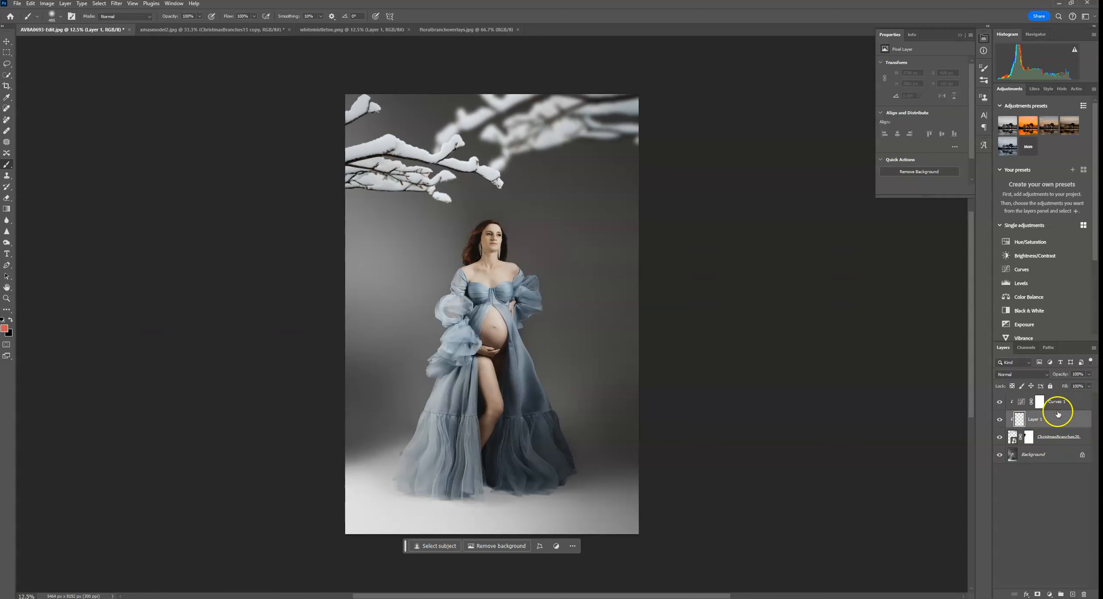
pyautogui.click(1016, 374)
pyautogui.click(1006, 393)
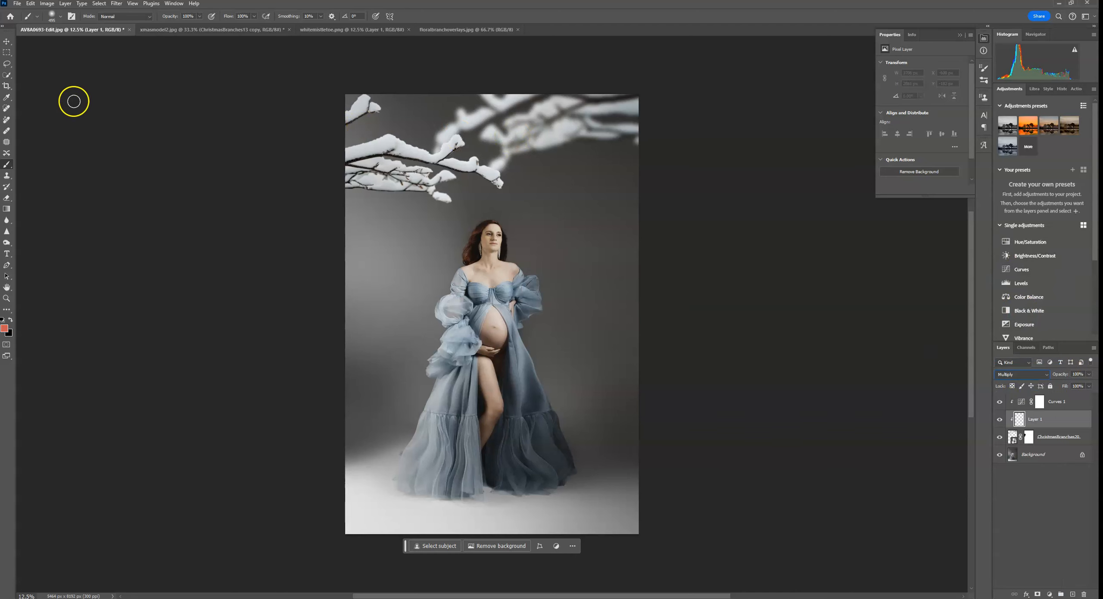
# - Sample the dark grey backdrop and shade the upper-right snowy branches with a 2874 px soft round brush at 25% opacity
pyautogui.click(60, 17)
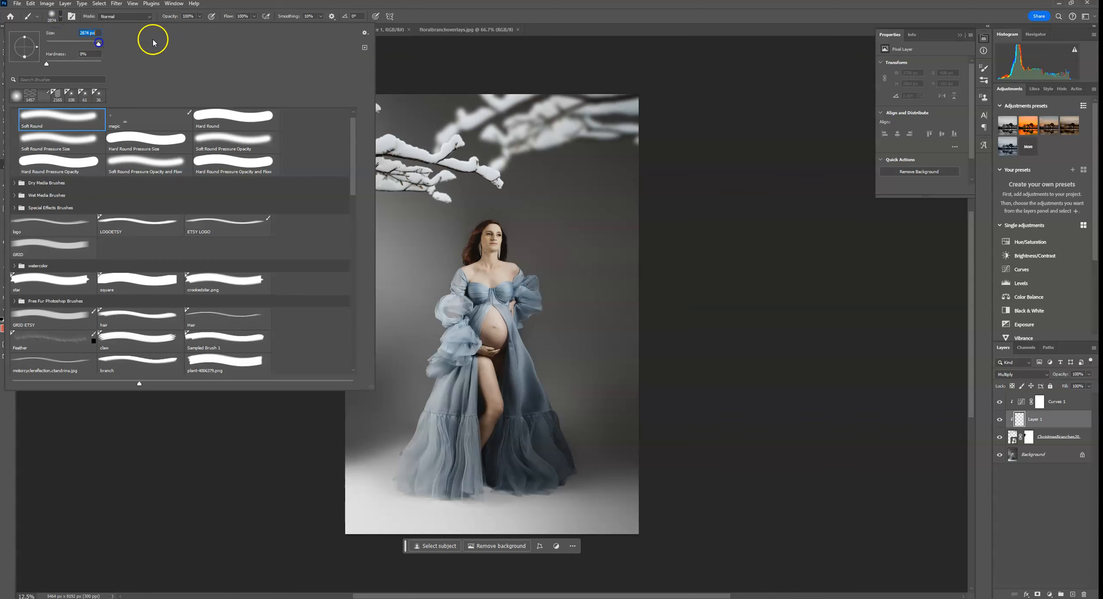
pyautogui.click(192, 17)
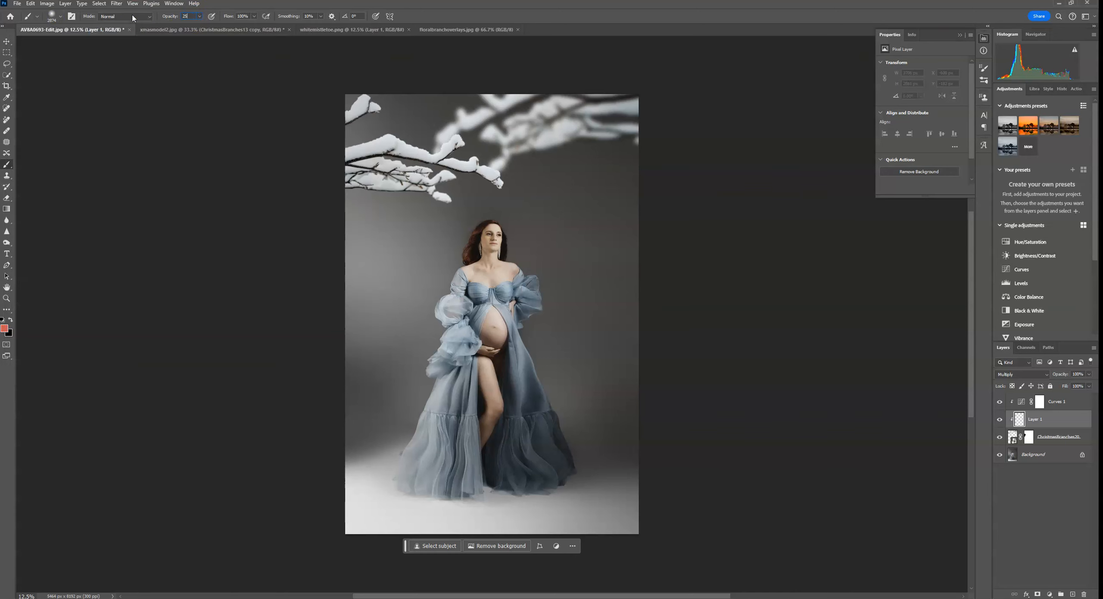
pyautogui.keyDown('alt'); pyautogui.keyDown('shift'); pyautogui.rightClick(562, 172); pyautogui.keyUp('shift'); pyautogui.keyUp('alt')
pyautogui.keyDown('alt'); pyautogui.click(564, 179); pyautogui.keyUp('alt')
pyautogui.moveTo(620, 110)
pyautogui.mouseDown()
pyautogui.moveTo(560, 115)
pyautogui.moveTo(444, 75)
pyautogui.mouseUp()
pyautogui.click(351, 87)
pyautogui.click(30, 3)
pyautogui.click(43, 12)
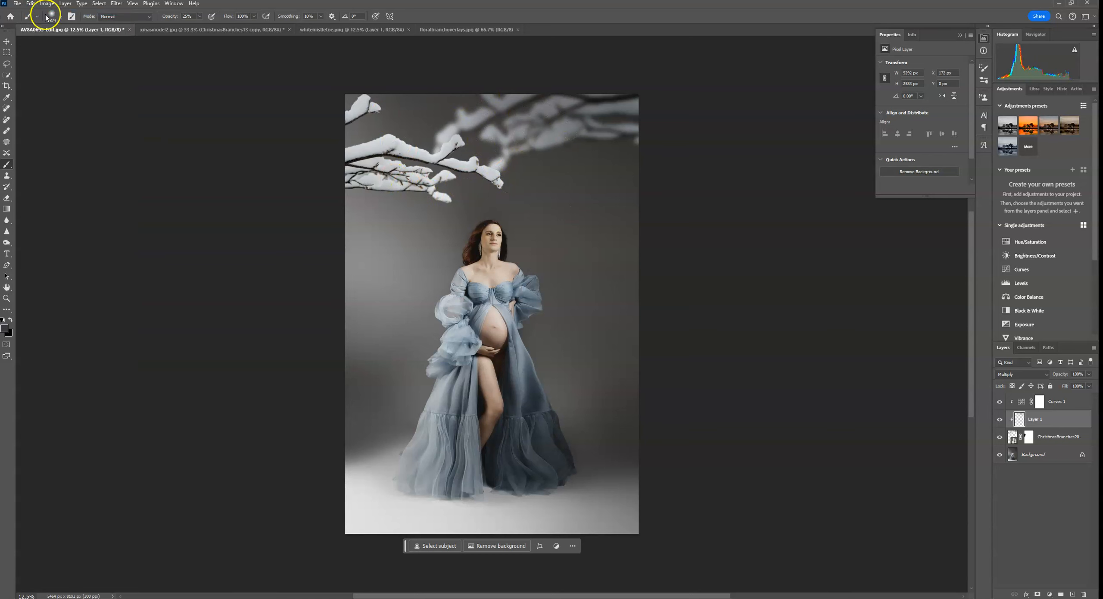
# - Set the brush opacity to 10% and lightly shade the snowy branches on the left of the portrait
pyautogui.click(199, 16)
pyautogui.moveTo(492, 171)
pyautogui.mouseDown()
pyautogui.moveTo(319, 108)
pyautogui.moveTo(721, 293)
pyautogui.mouseUp()
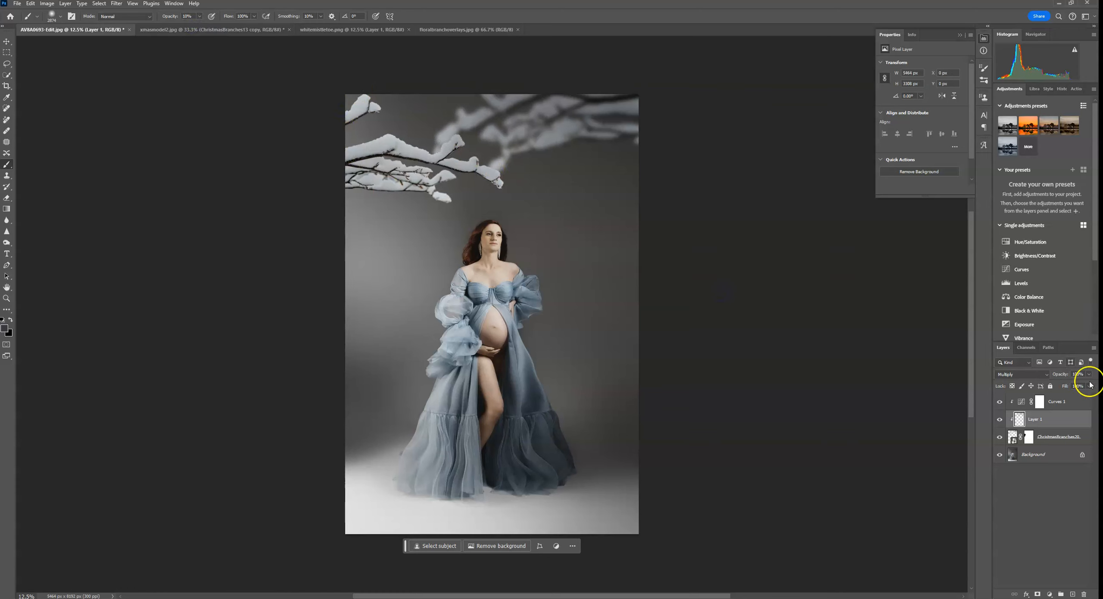
# - Lower the Multiply shading layer's opacity to 42% and brighten the Background with a Curves adjustment above it, lifting the midtones
pyautogui.moveTo(1087, 384); pyautogui.dragTo(1082, 384)
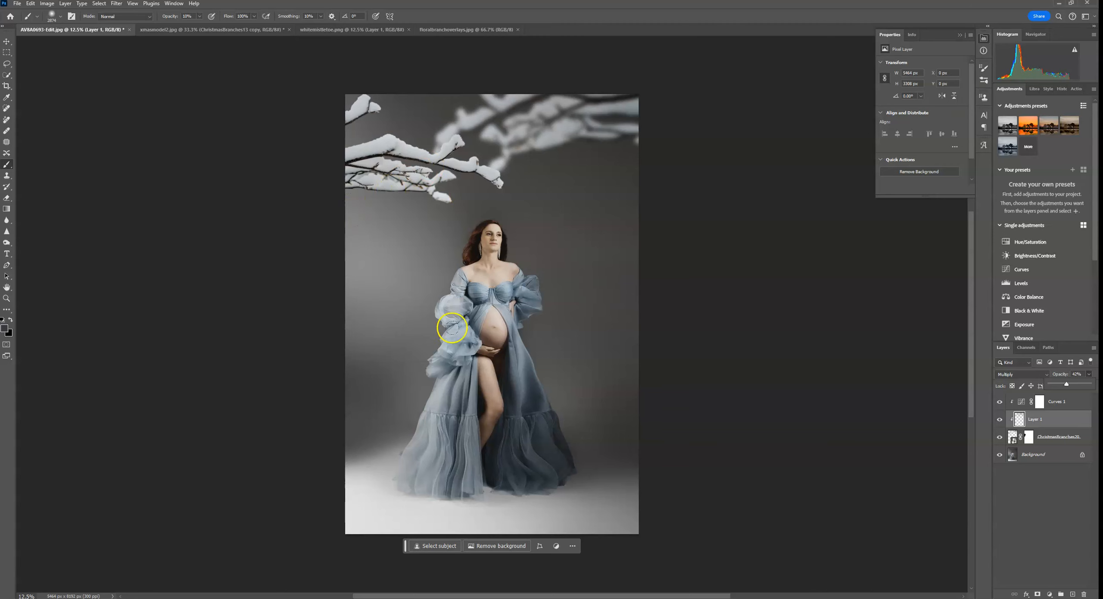
pyautogui.click(1058, 454)
pyautogui.click(1041, 275)
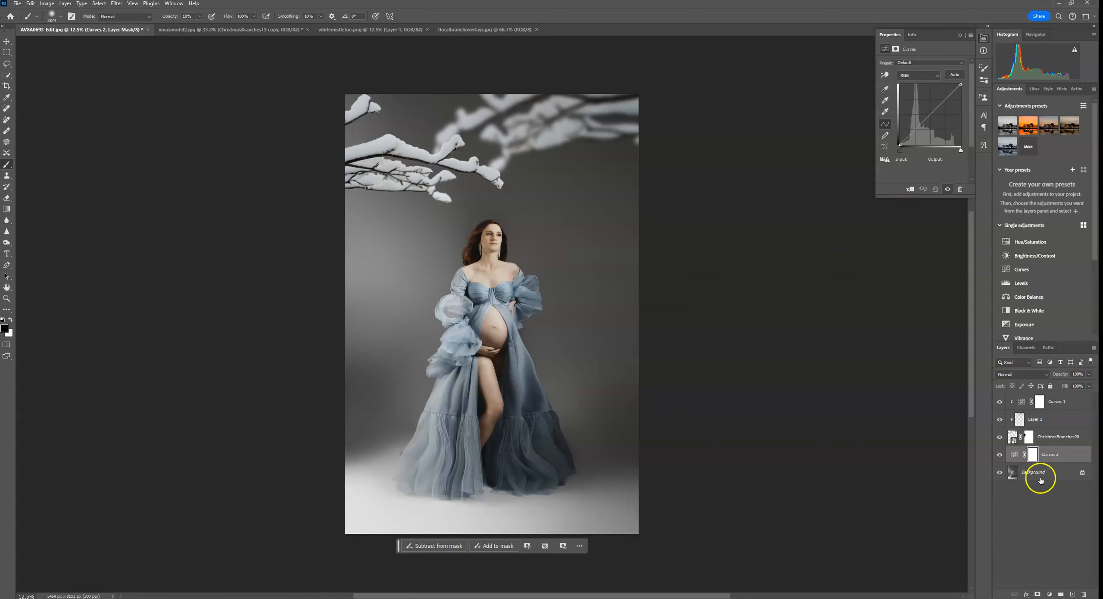
pyautogui.moveTo(916, 125); pyautogui.dragTo(930, 111)
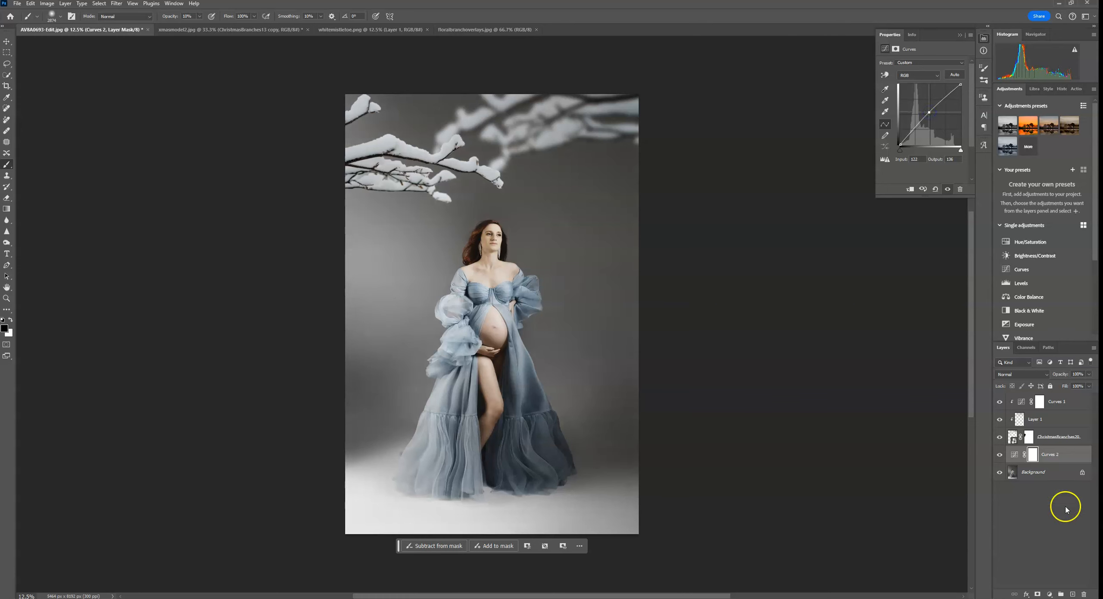
# - Create a new layer above the Background's Curves adjustment and prepare a very large soft round brush with light grey sampled from the snow
pyautogui.click(1072, 594)
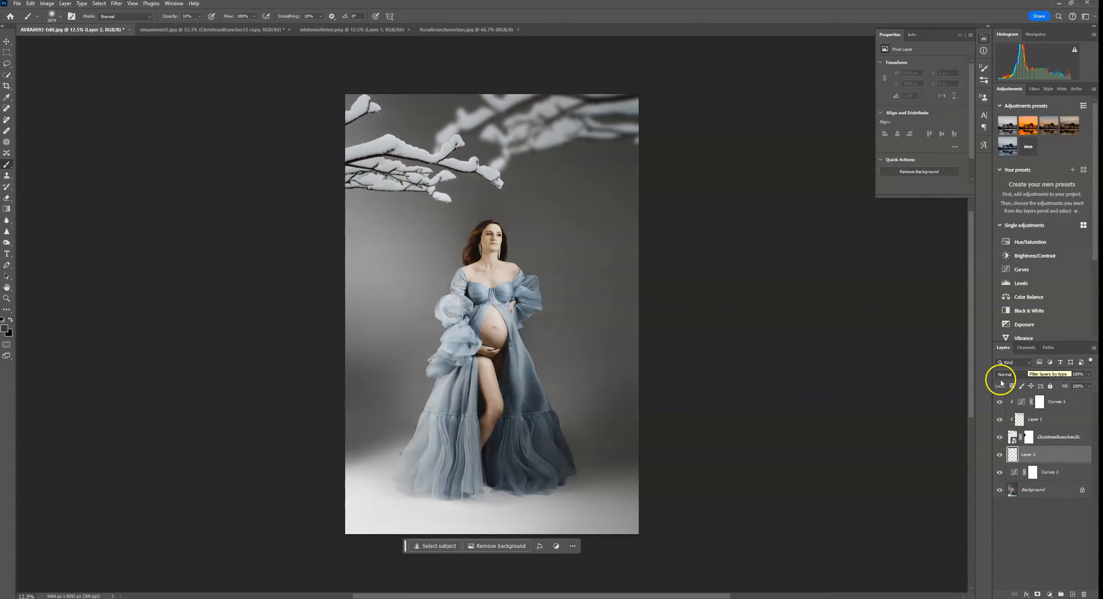
pyautogui.click(61, 16)
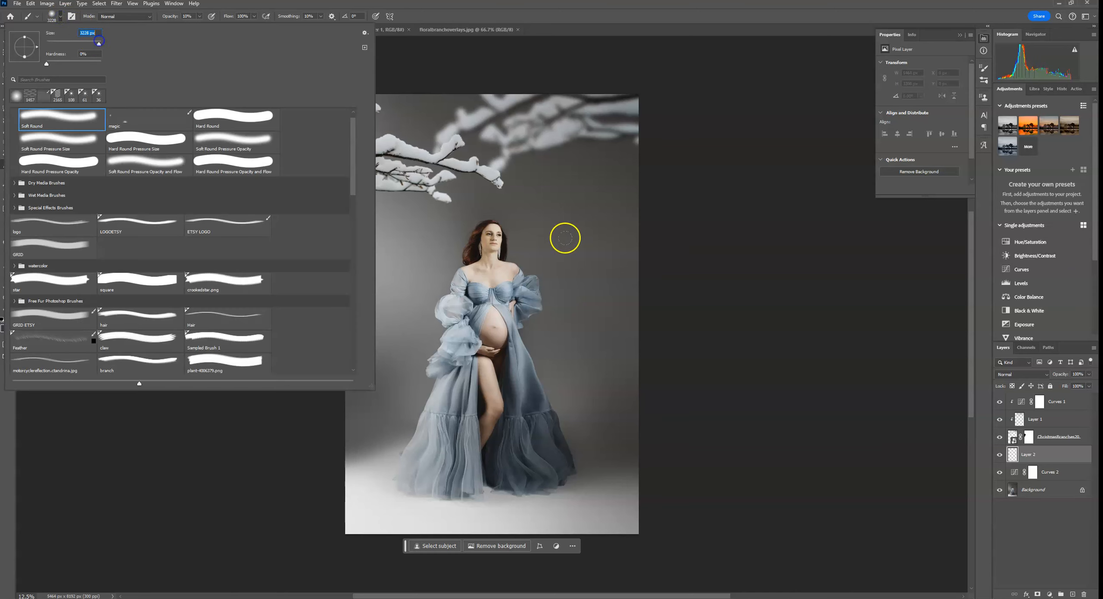
pyautogui.click(795, 203)
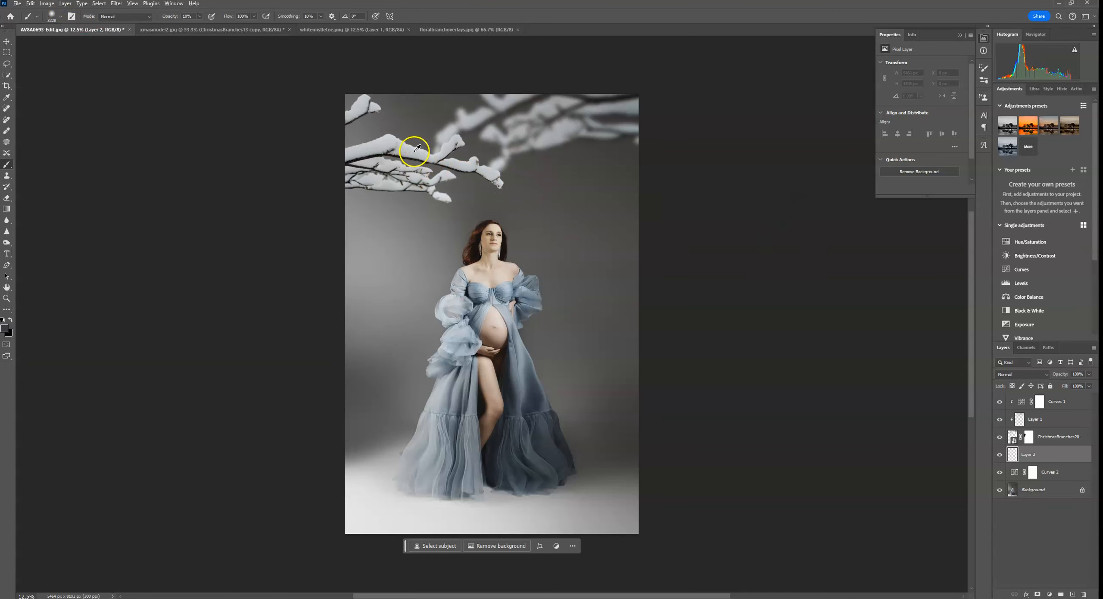
pyautogui.click(60, 16)
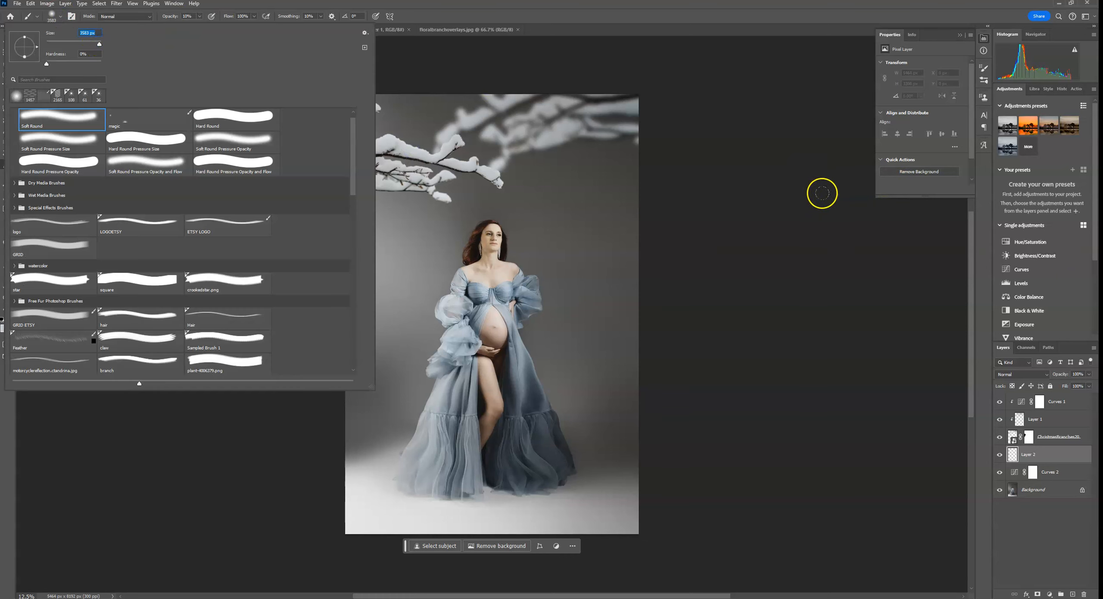
pyautogui.click(820, 192)
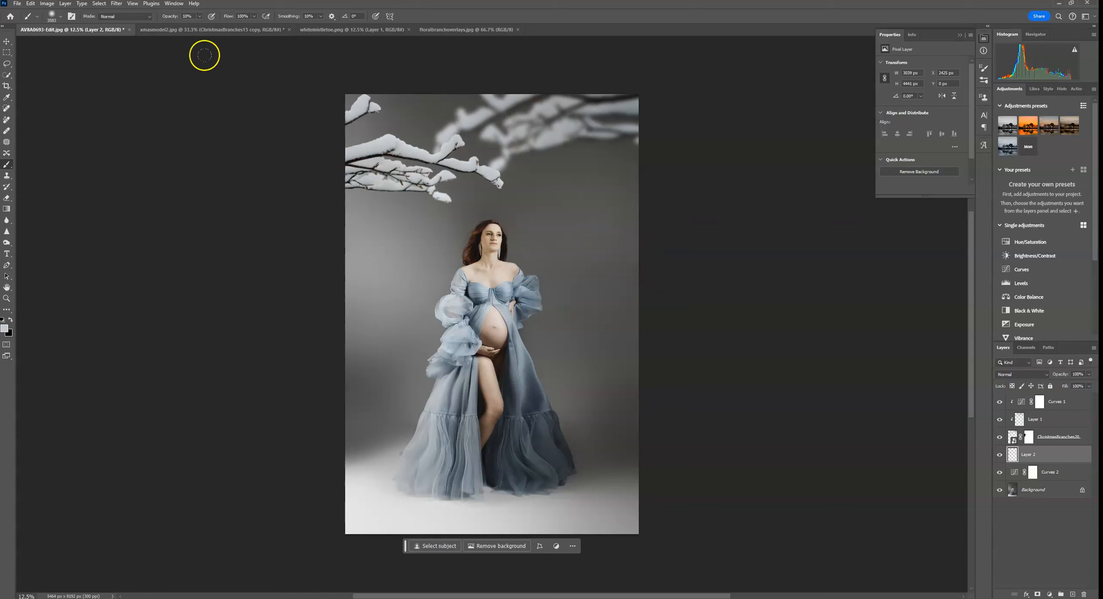
# - Paint soft light grey haze over the backdrop around the woman at 20% brush opacity, and undo the last stroke
pyautogui.click(177, 16)
pyautogui.moveTo(631, 196); pyautogui.dragTo(613, 206)
pyautogui.click(372, 233)
pyautogui.click(452, 103)
pyautogui.click(547, 347)
pyautogui.click(378, 434)
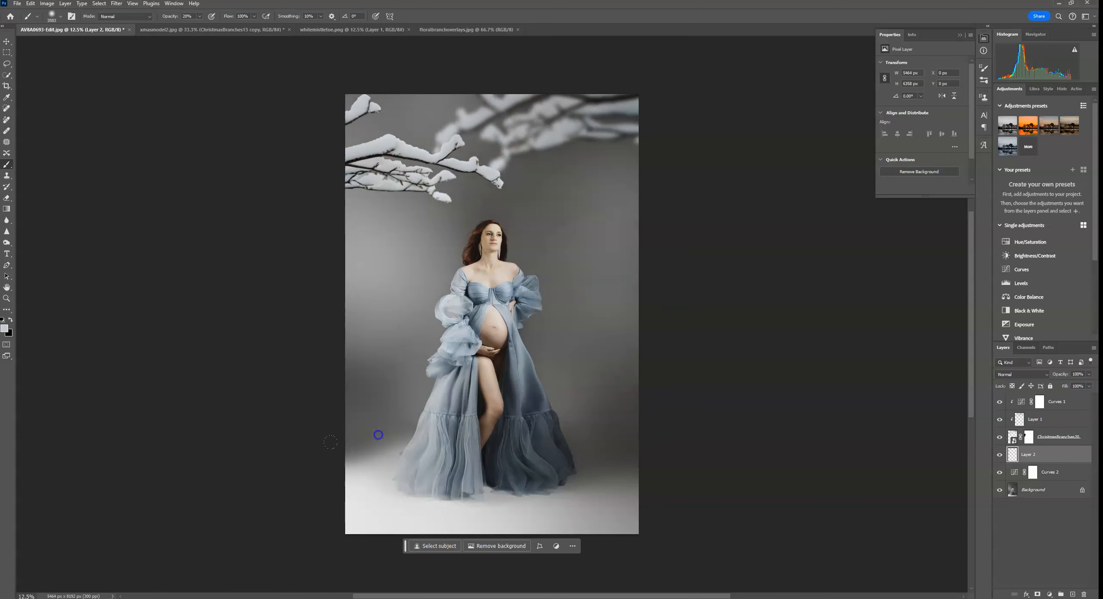
pyautogui.click(625, 343)
pyautogui.click(599, 235)
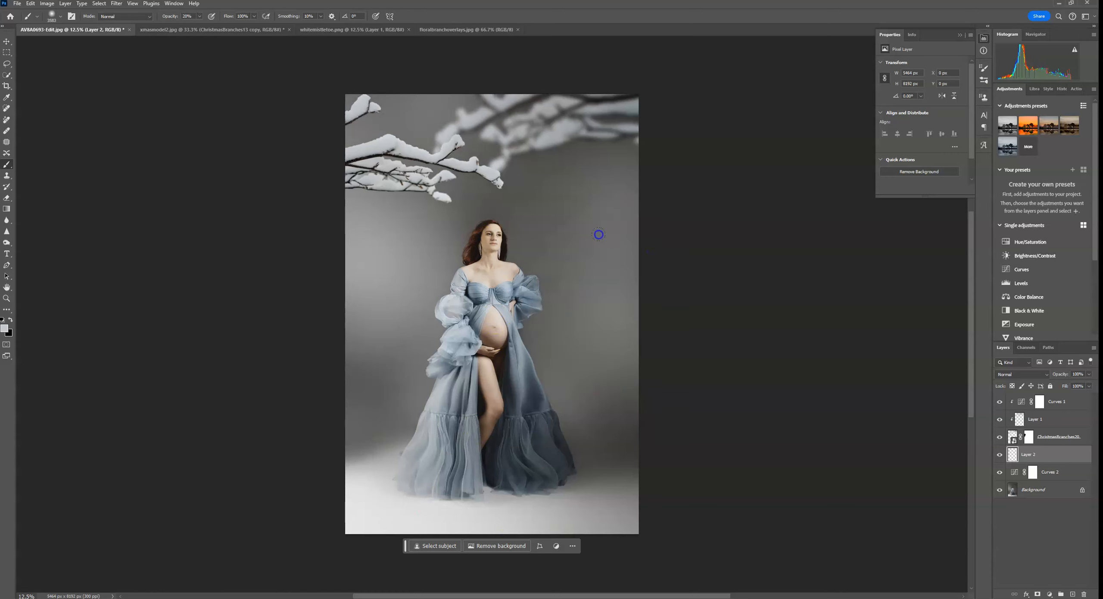
pyautogui.click(457, 145)
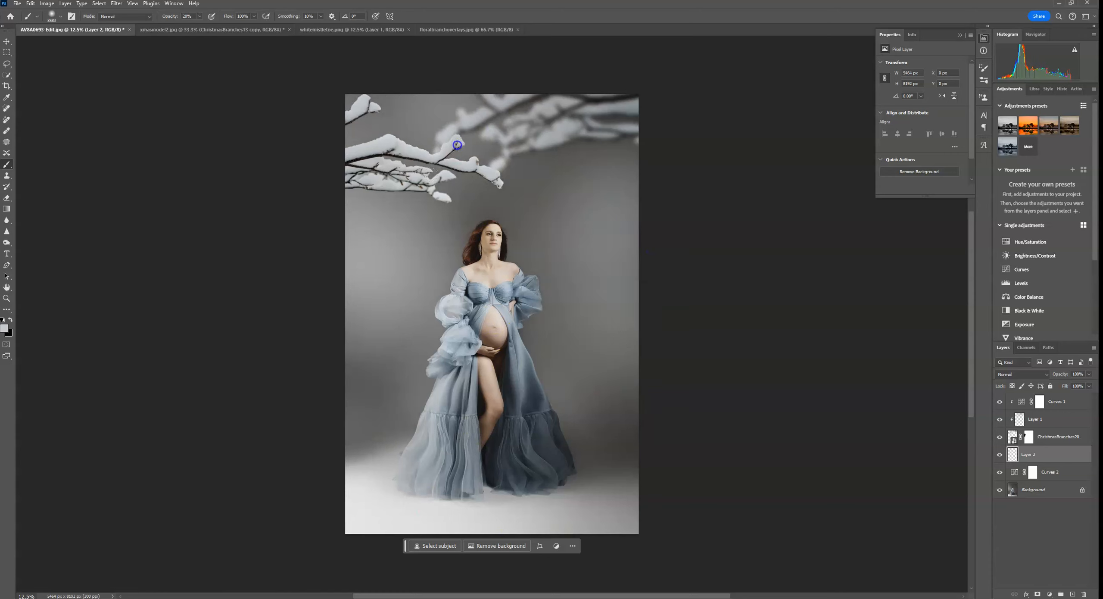
pyautogui.click(439, 112)
pyautogui.click(665, 162)
pyautogui.click(621, 313)
pyautogui.click(367, 361)
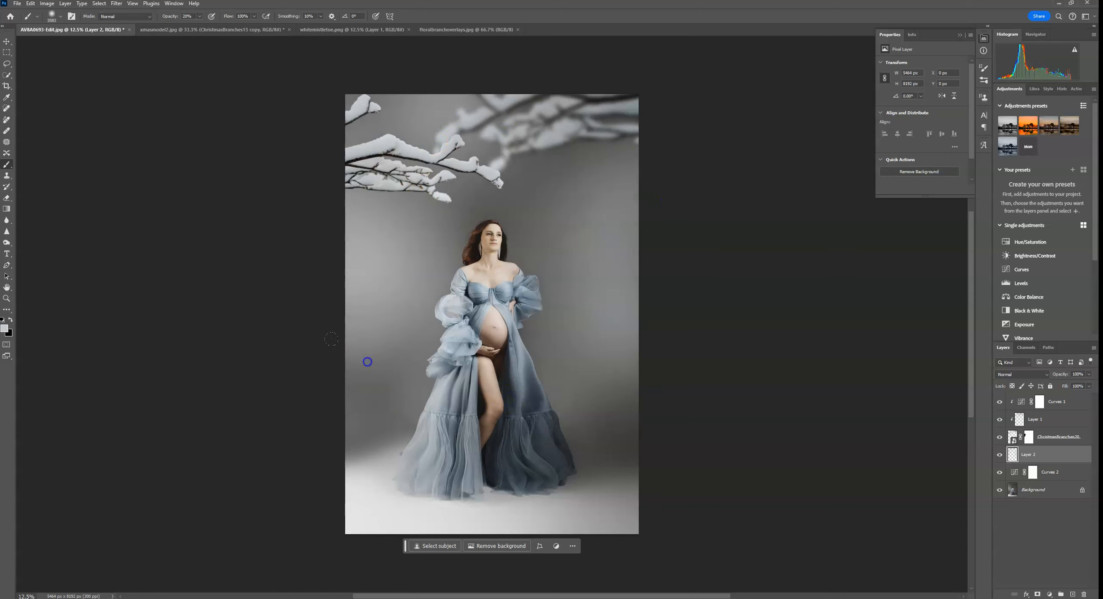
pyautogui.click(582, 164)
pyautogui.click(634, 307)
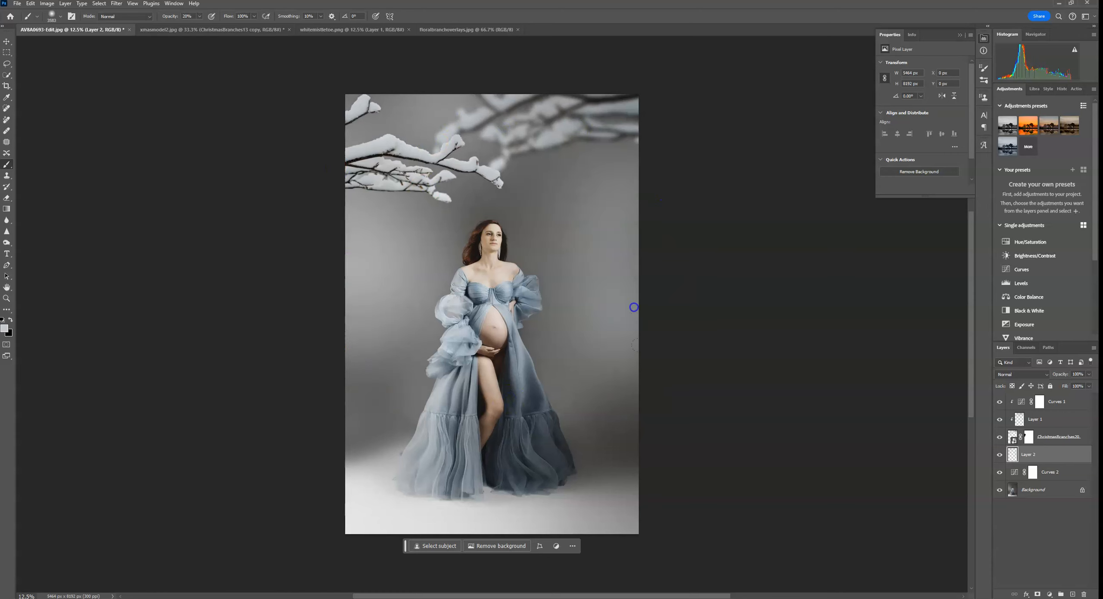
pyautogui.click(553, 265)
pyautogui.click(30, 3)
pyautogui.click(44, 13)
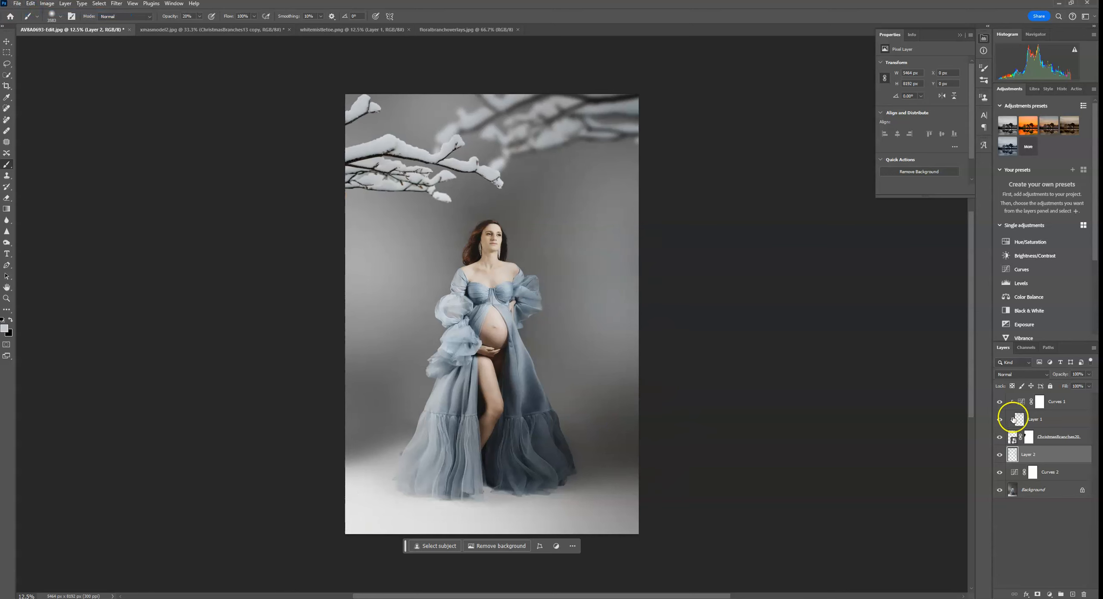
# - Add a light grey #c4cace Solid Color fill layer above the Curves adjustment clipped to the branches
pyautogui.click(1064, 405)
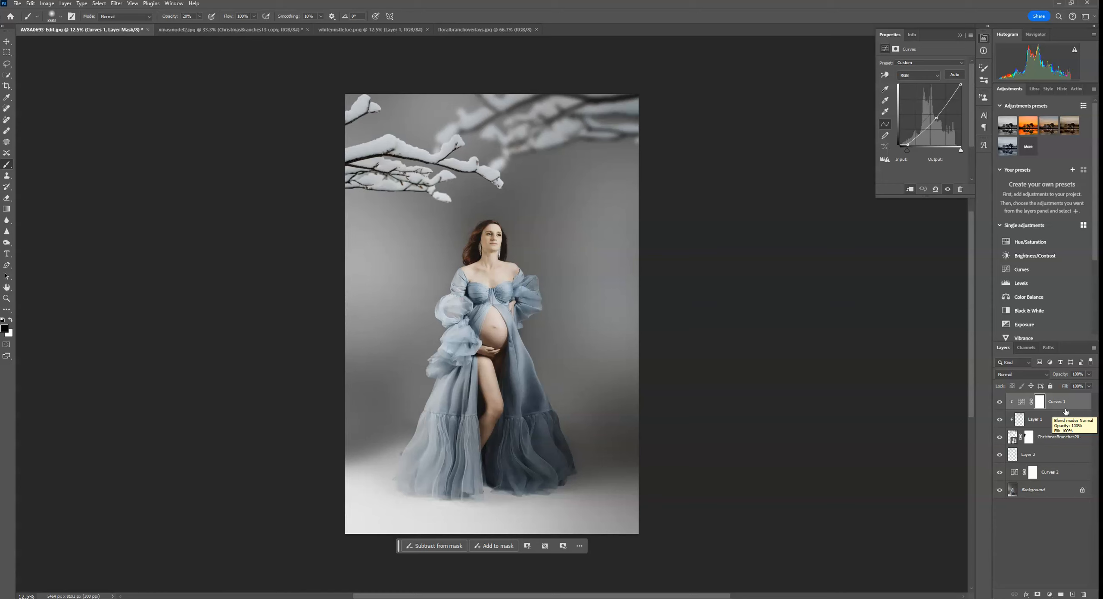
pyautogui.click(1049, 595)
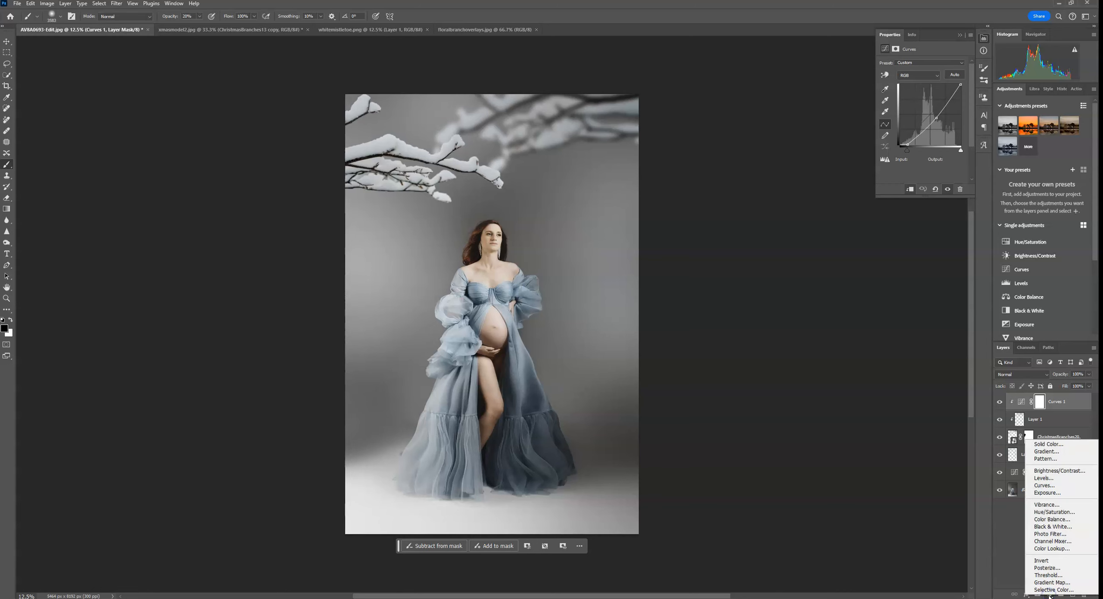
pyautogui.click(1059, 447)
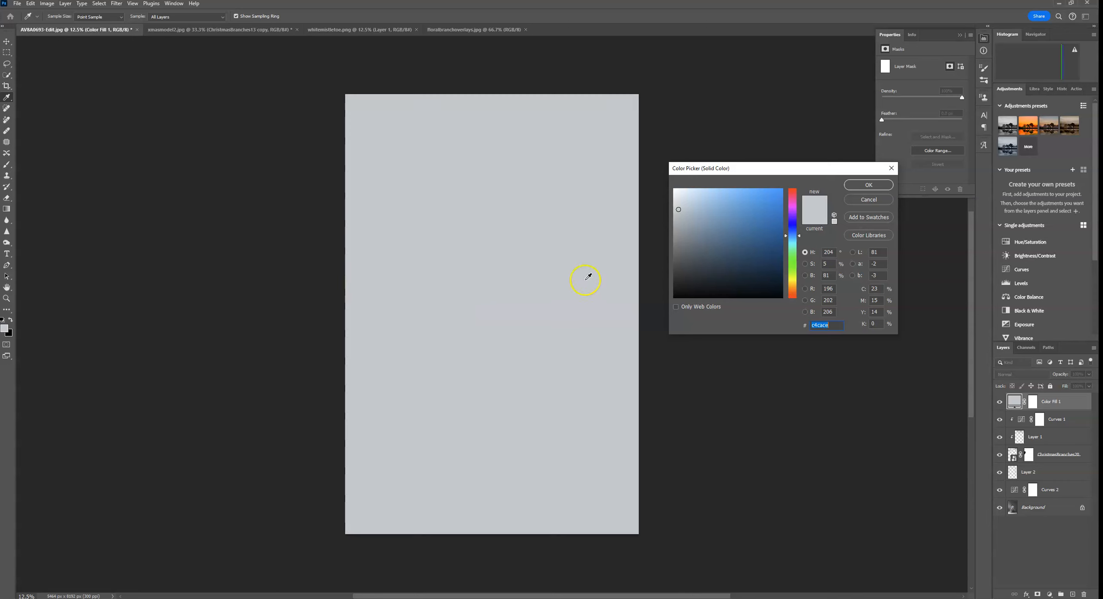
pyautogui.click(860, 184)
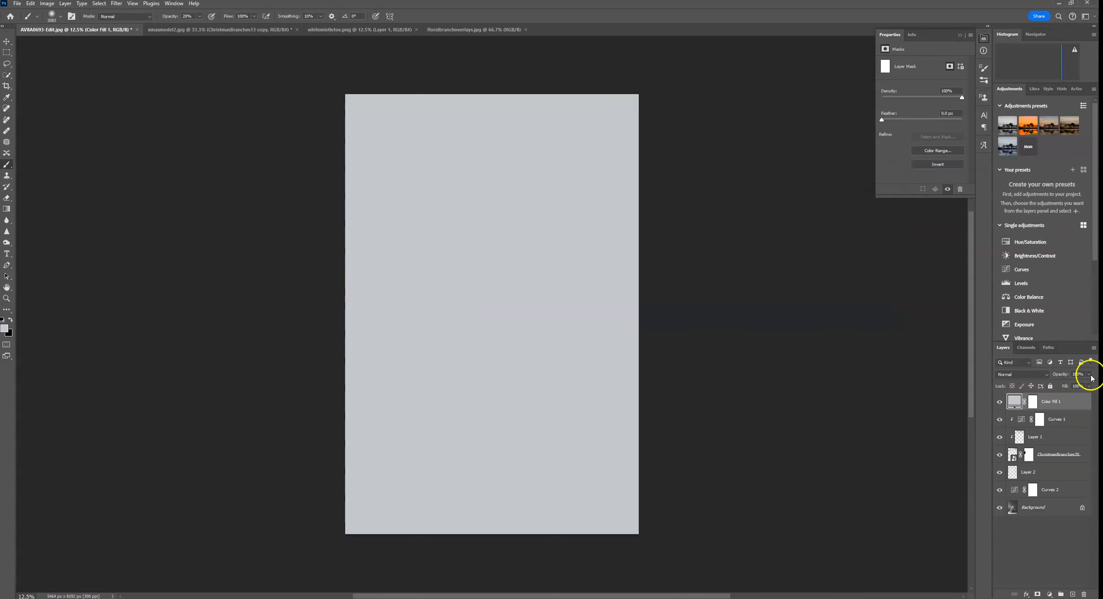
# - Lower the Solid Color fill's opacity to 2% and compare the portrait with the fill hidden and shown
pyautogui.moveTo(1064, 388); pyautogui.dragTo(1051, 389)
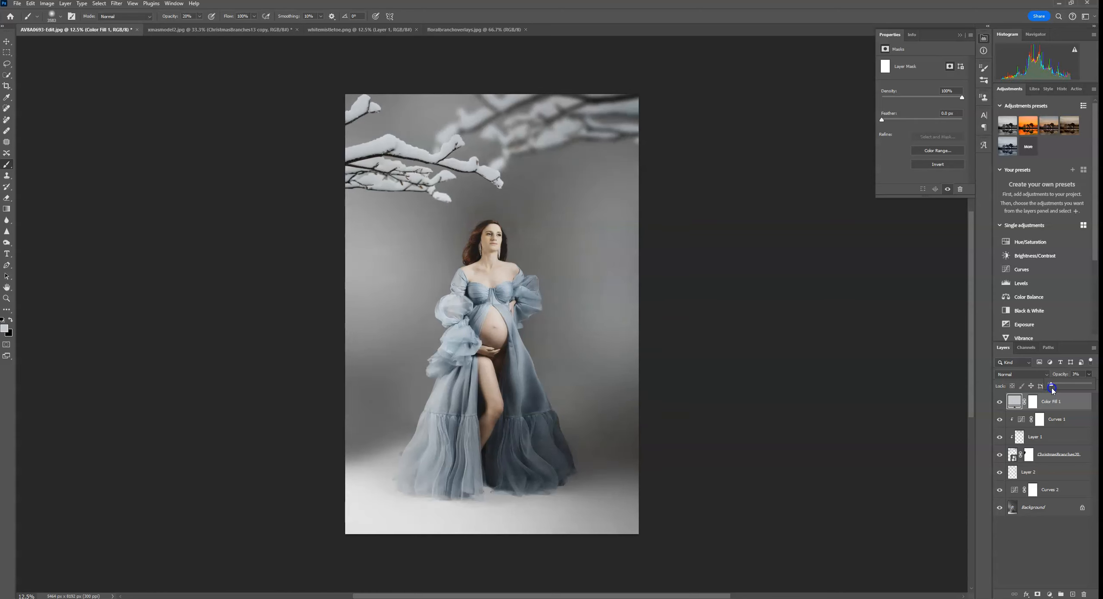
pyautogui.click(1000, 402)
pyautogui.click(1000, 401)
pyautogui.click(1000, 402)
pyautogui.click(1000, 402)
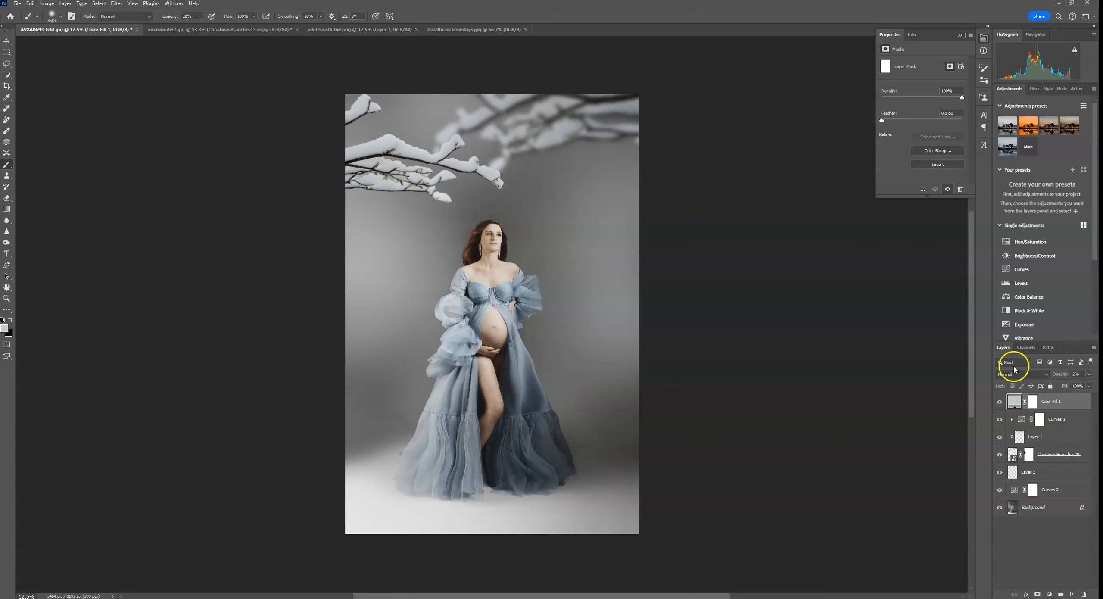
pyautogui.click(960, 36)
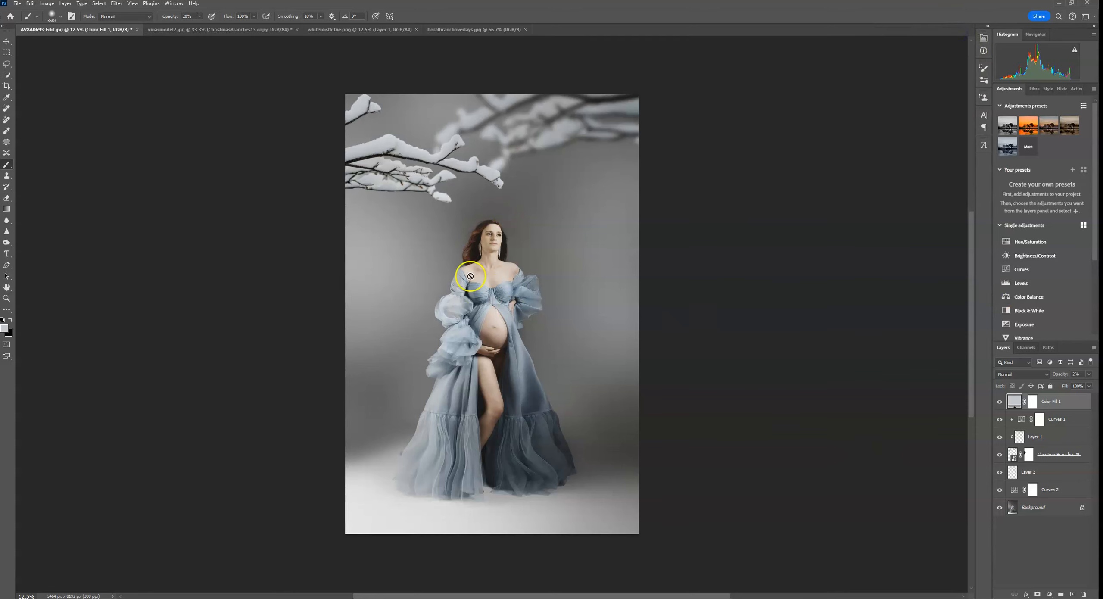
# - Place the Snow overlay as an embedded layer covering the whole portrait
pyautogui.click(16, 4)
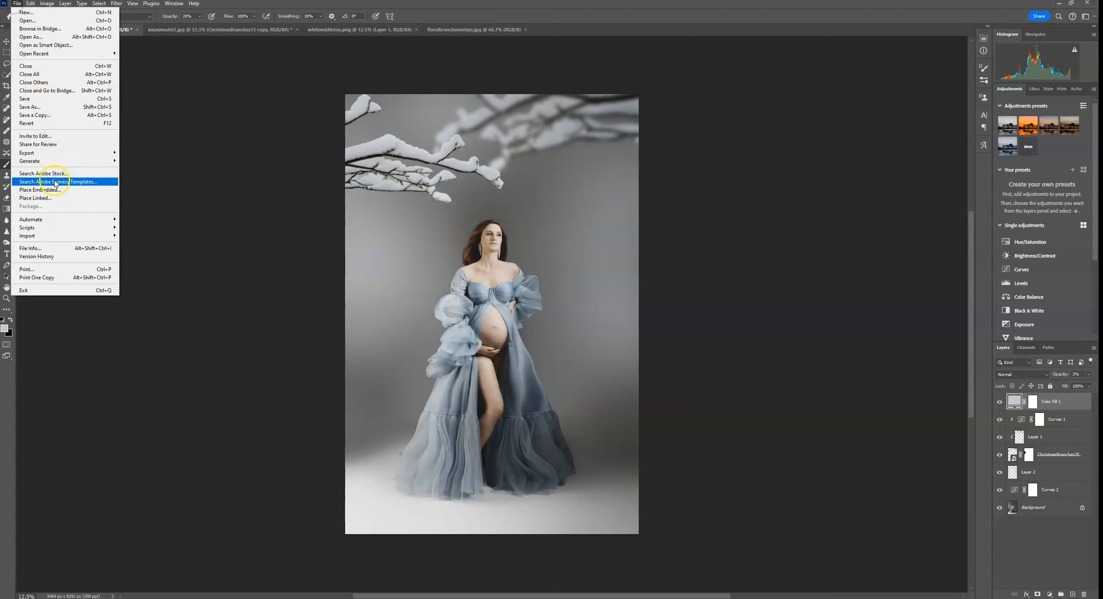
pyautogui.click(38, 188)
pyautogui.doubleClick(240, 137)
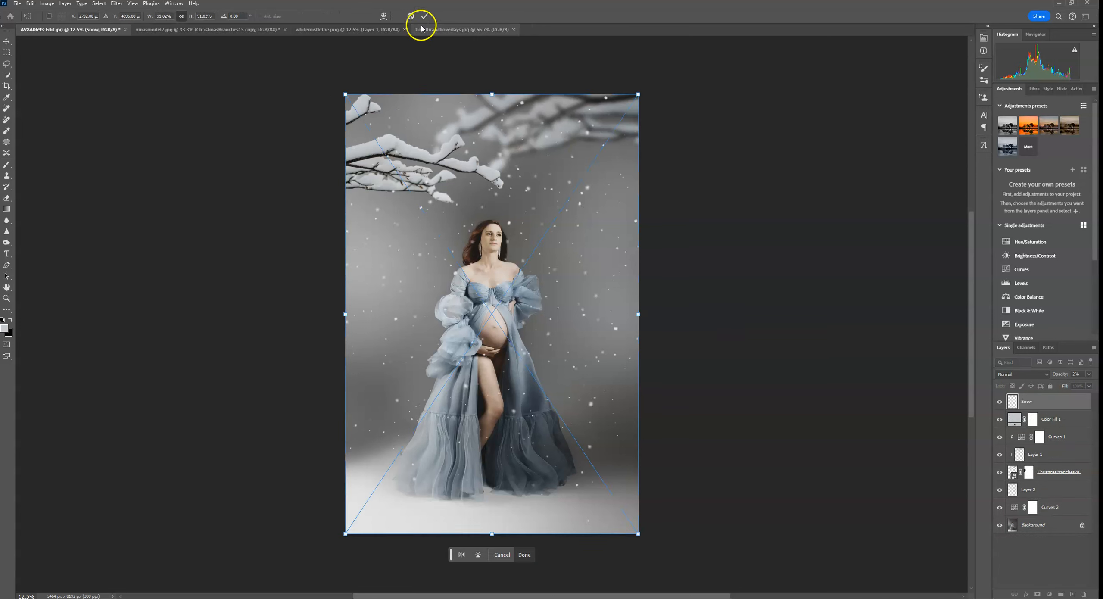
pyautogui.press('Return')
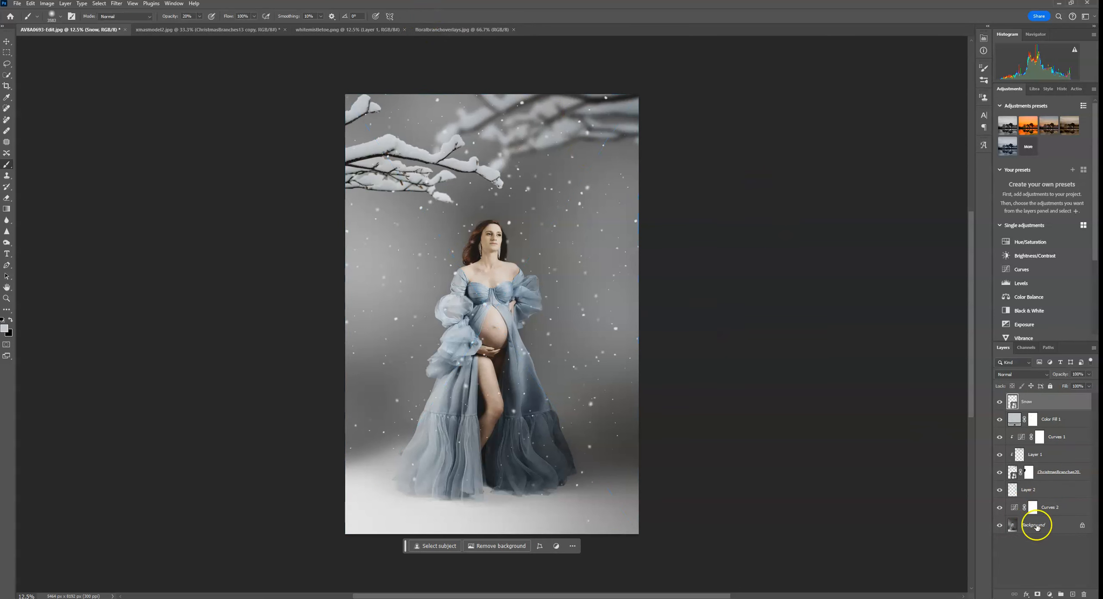
# - Add a mask to the Snow layer and paint out snowflakes on the woman's face and neck with a black soft round brush at 100% opacity
pyautogui.click(1037, 594)
pyautogui.press('b')
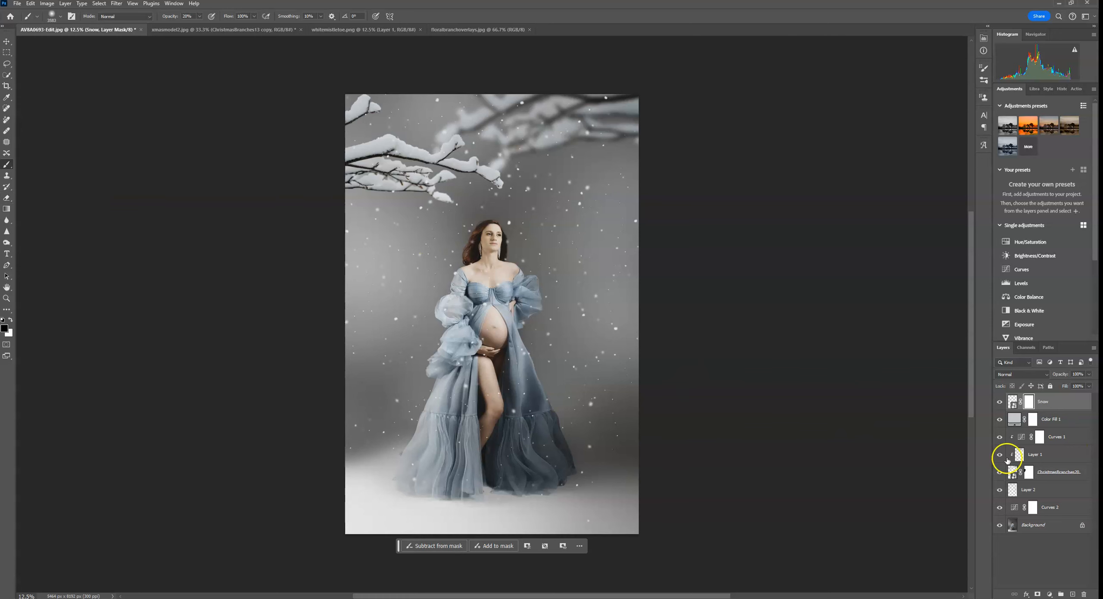
pyautogui.click(53, 17)
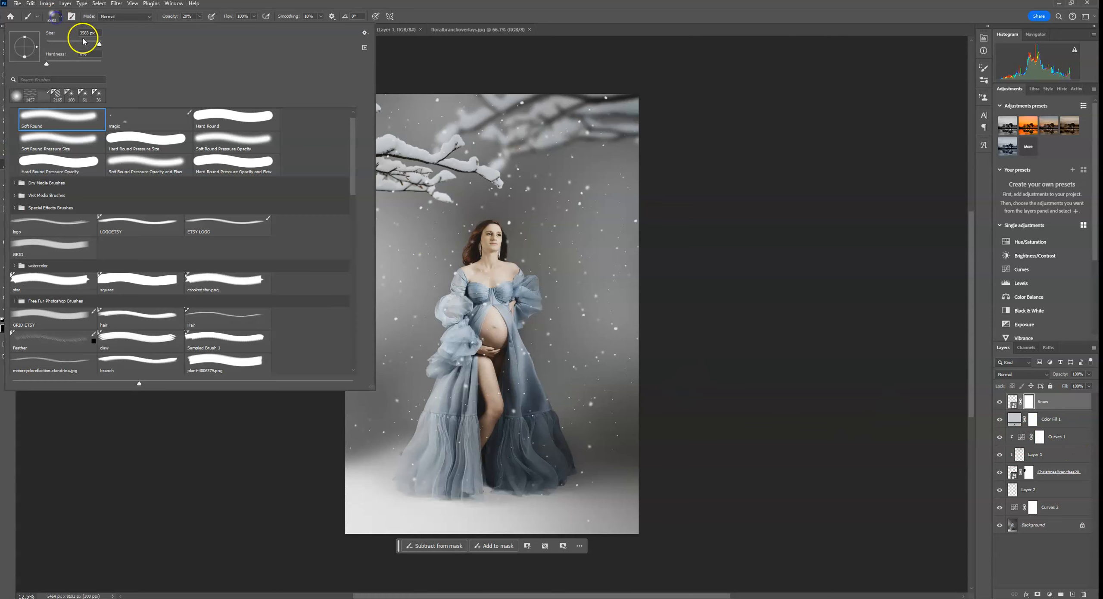
pyautogui.click(199, 16)
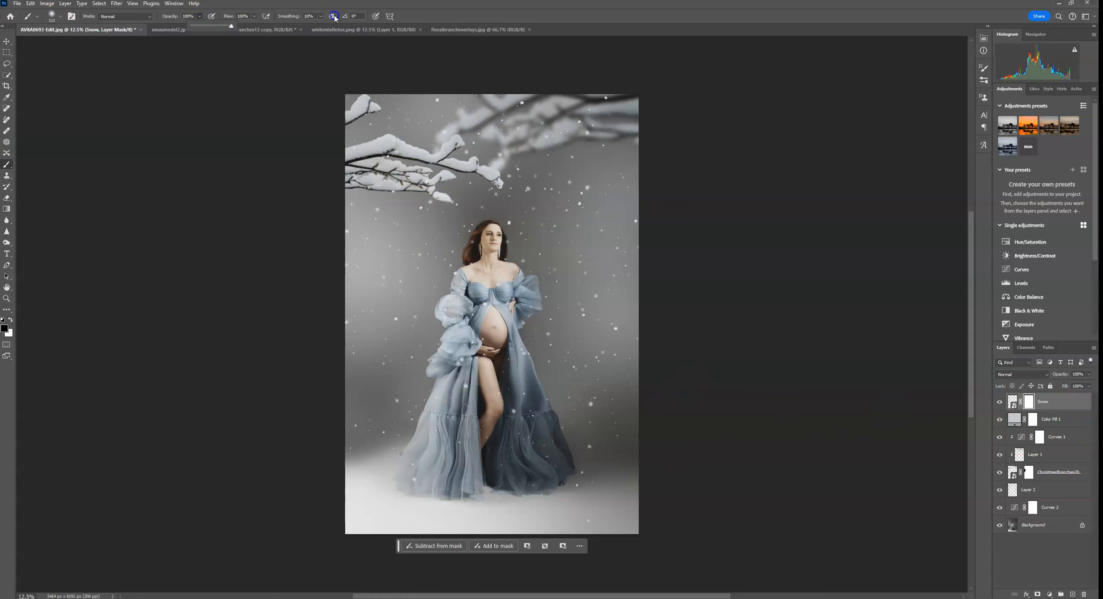
pyautogui.hotkey('ctrl', '+')
pyautogui.hotkey('ctrl', '+')
pyautogui.hotkey('ctrl', '+')
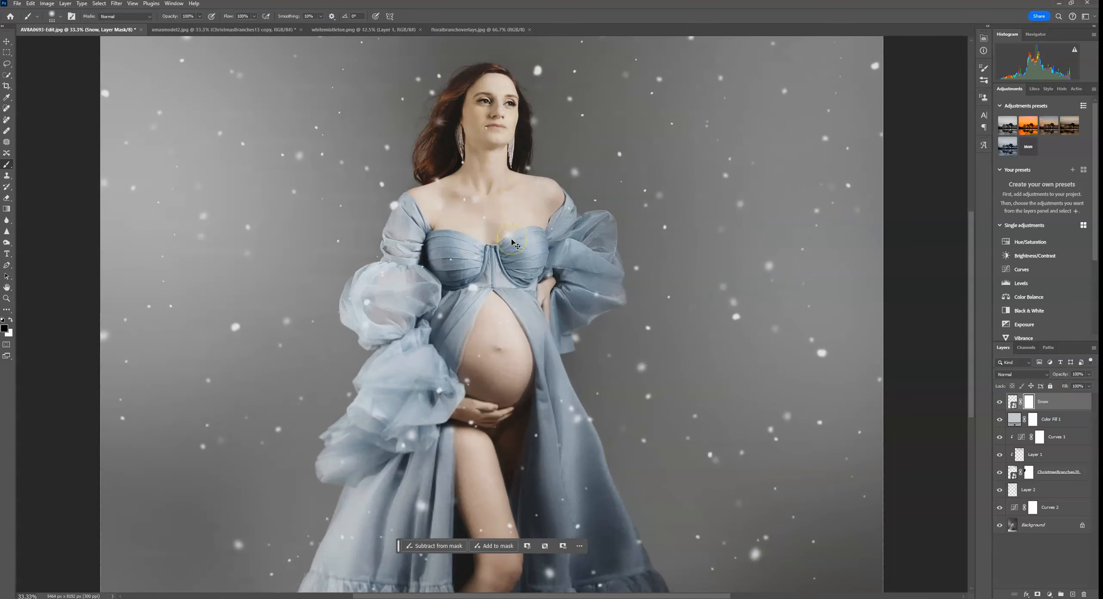
pyautogui.scroll(3, 511, 243)
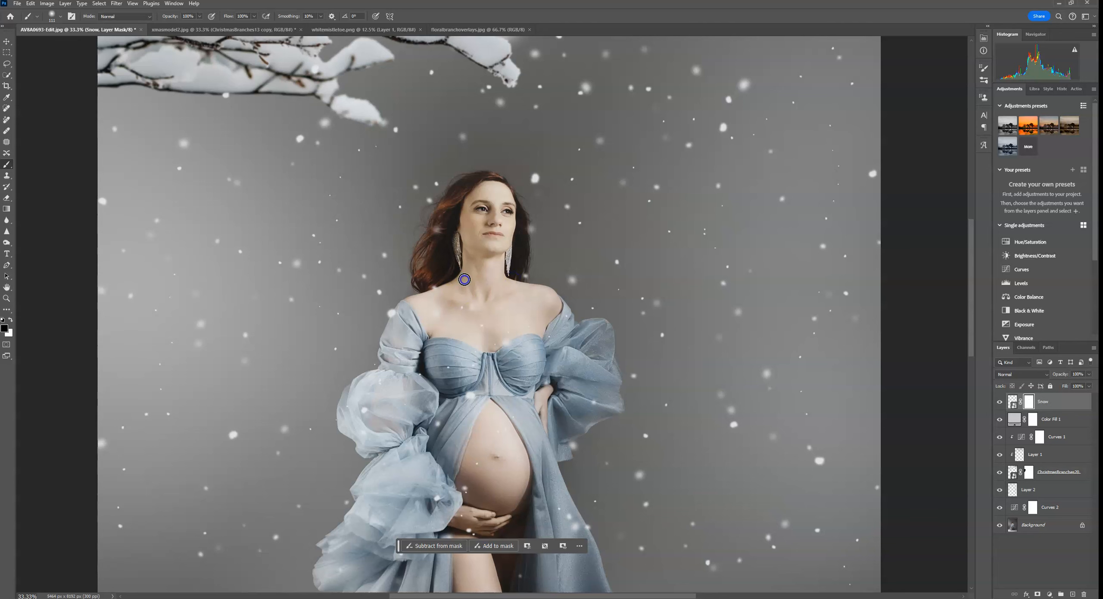
pyautogui.hotkey('ctrl', '-')
pyautogui.hotkey('ctrl', '-')
pyautogui.hotkey('ctrl', '-')
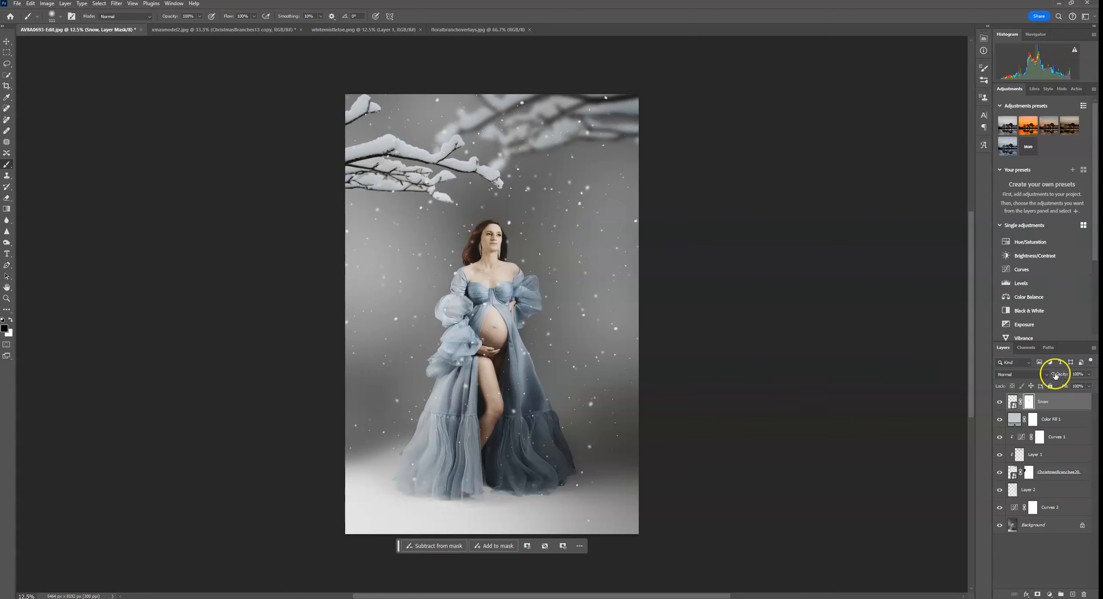
# - Add a Brightness/Contrast adjustment above the Snow layer and raise the contrast slightly
pyautogui.click(1046, 255)
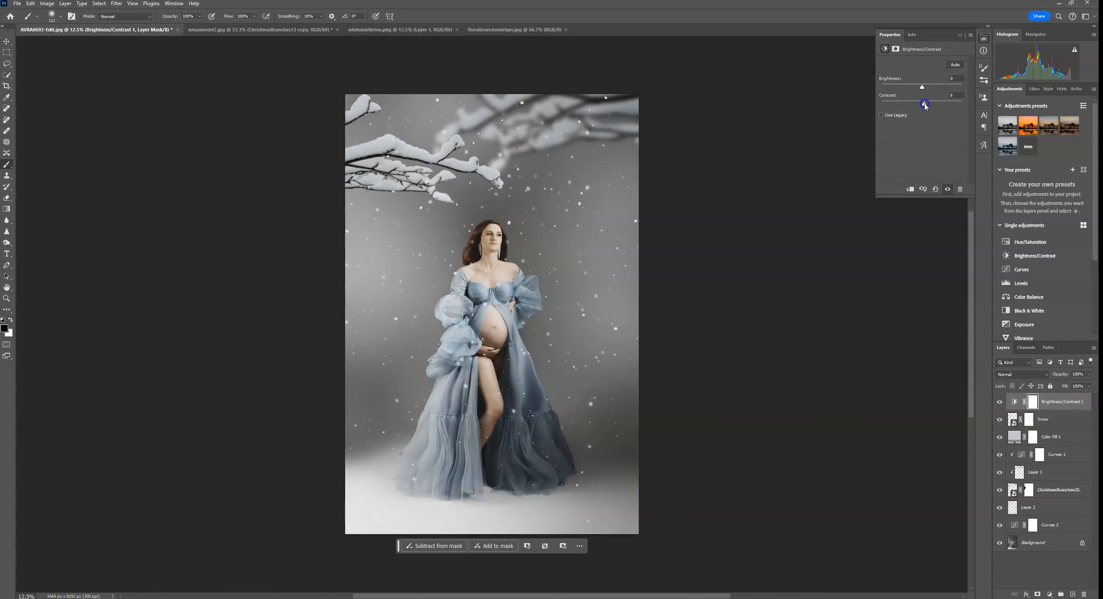
pyautogui.click(959, 35)
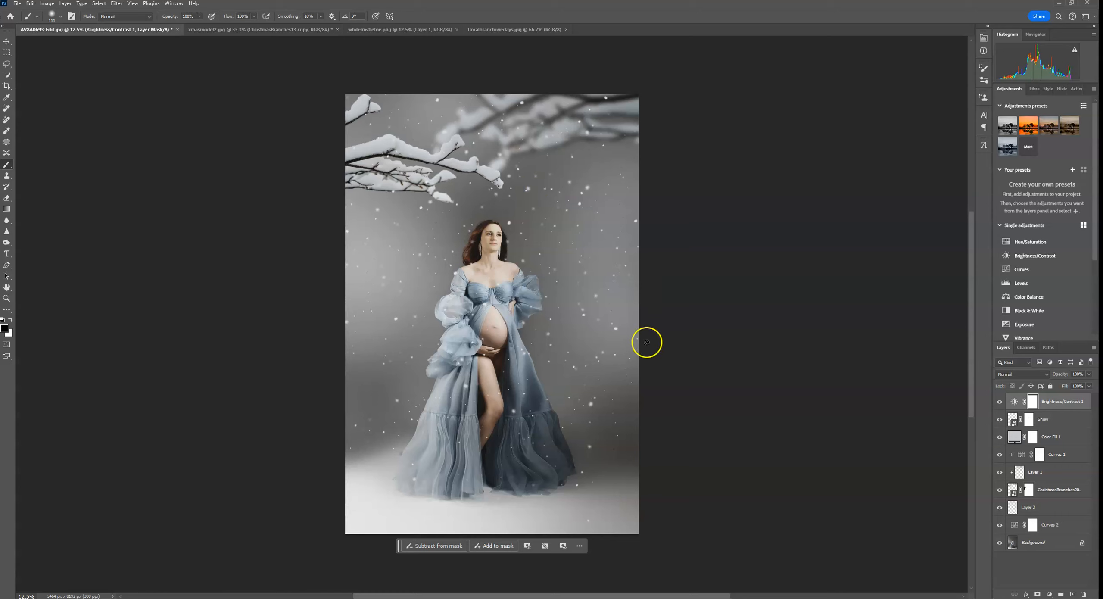
# - Add a new layer above Brightness/Contrast and paint light grey haze around the portrait's edges with a large low-opacity Soft Round brush at 0% hardness
pyautogui.click(6, 52)
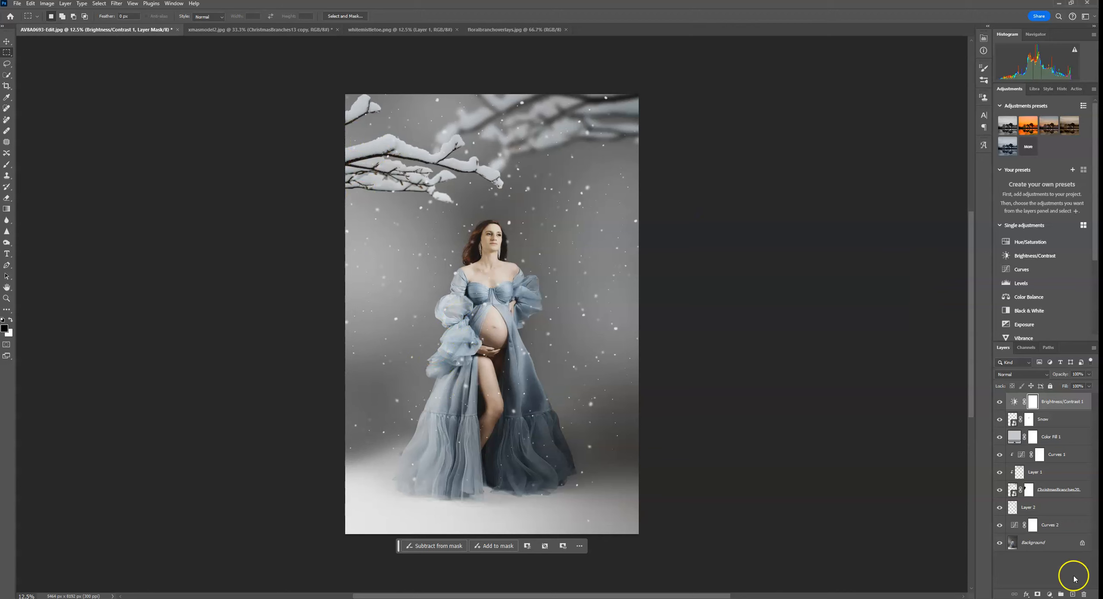
pyautogui.click(1072, 594)
pyautogui.click(7, 163)
pyautogui.click(56, 19)
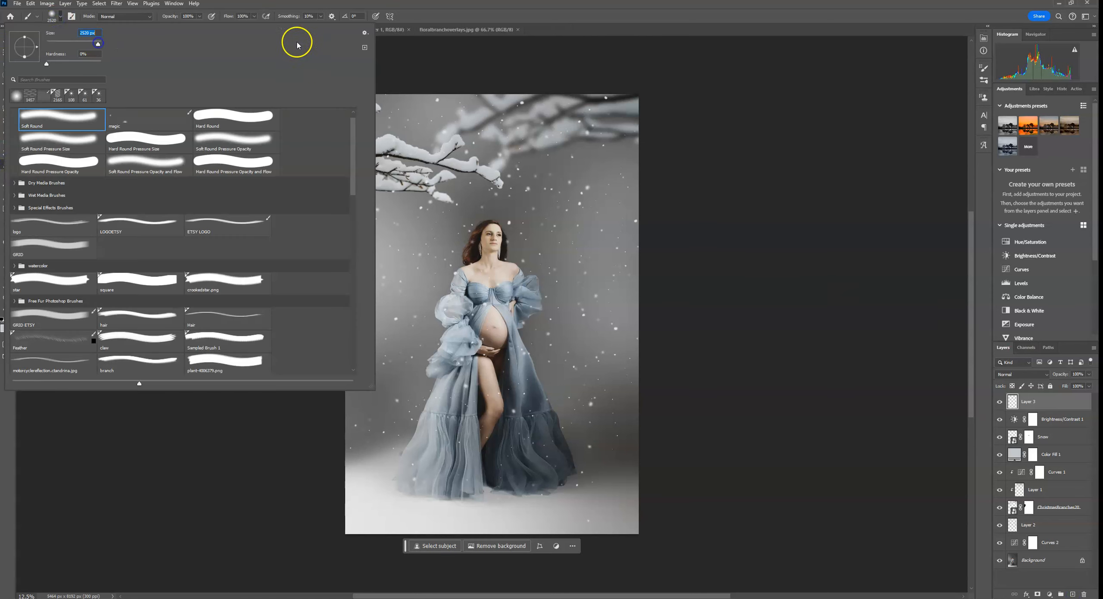
pyautogui.click(188, 15)
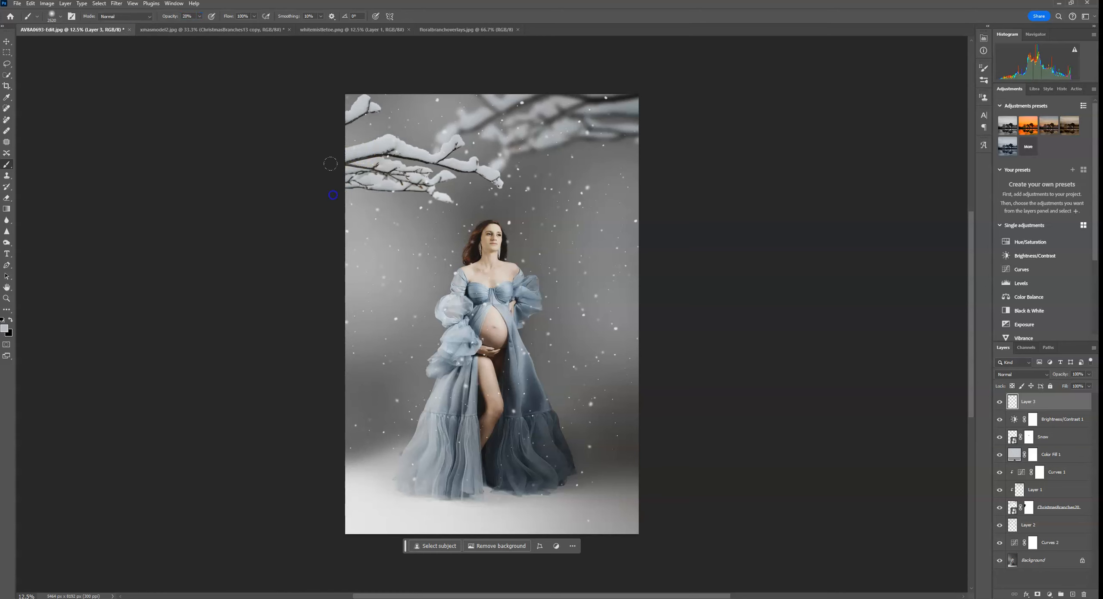
pyautogui.moveTo(380, 92)
pyautogui.mouseDown()
pyautogui.moveTo(455, 213)
pyautogui.moveTo(569, 110)
pyautogui.moveTo(660, 142)
pyautogui.mouseUp()
pyautogui.moveTo(655, 426); pyautogui.dragTo(659, 394)
pyautogui.moveTo(614, 229); pyautogui.dragTo(657, 225)
pyautogui.moveTo(792, 225); pyautogui.dragTo(669, 103)
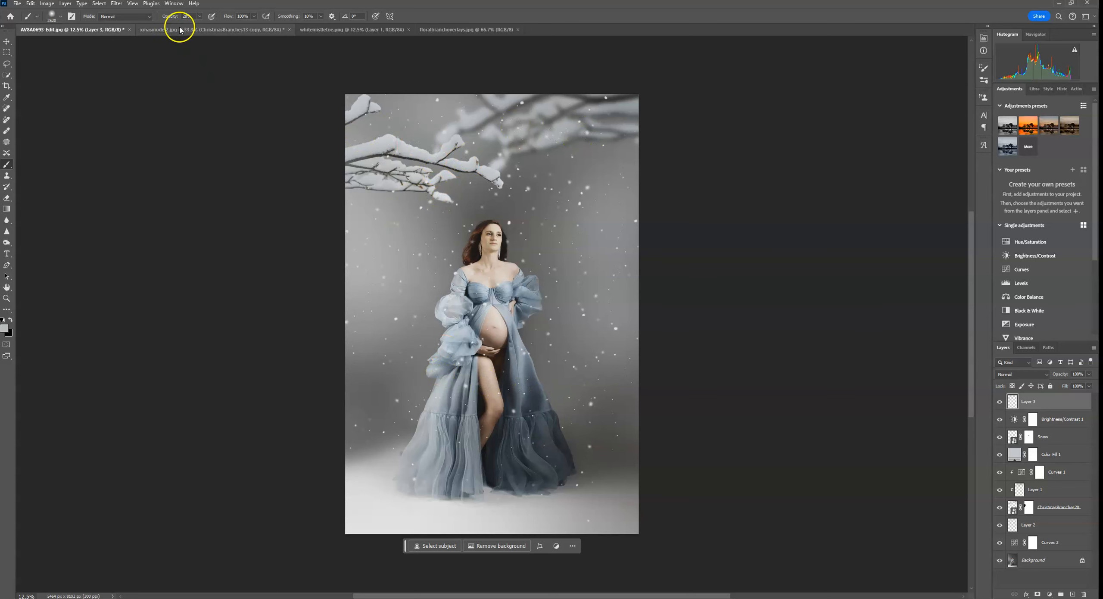
# - Revert the xmasmodel2.jpg portrait to its originally opened state using its history snapshot
pyautogui.click(333, 29)
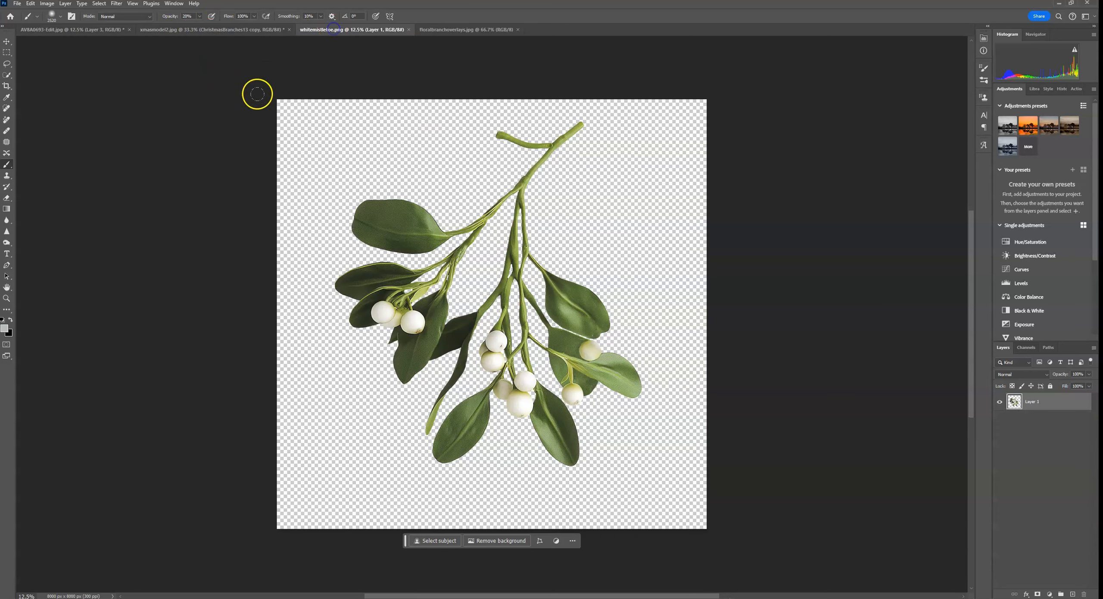
pyautogui.click(187, 29)
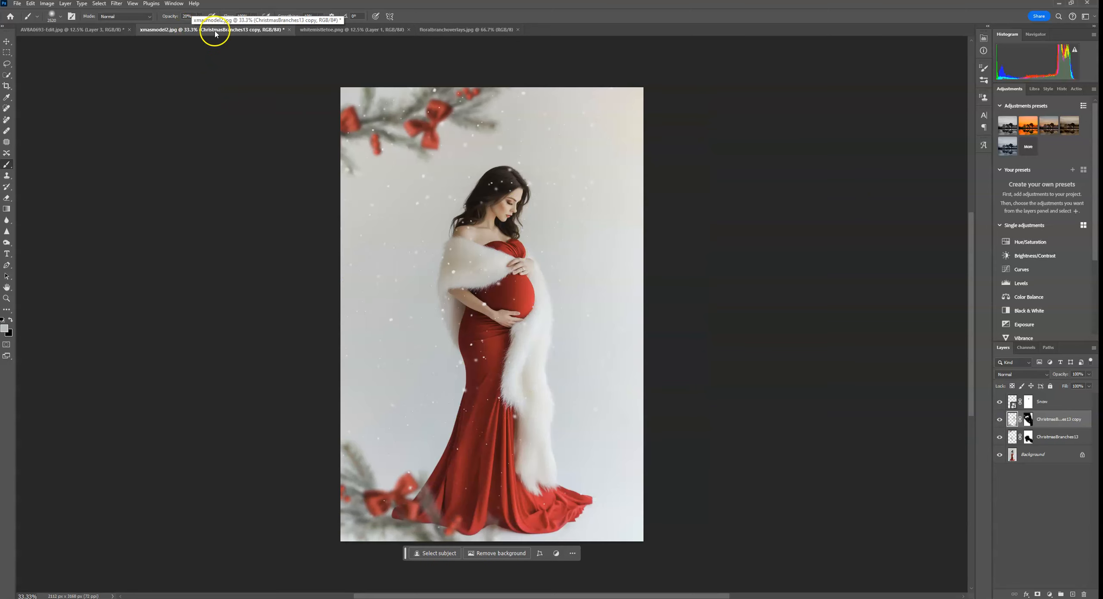
pyautogui.click(1062, 89)
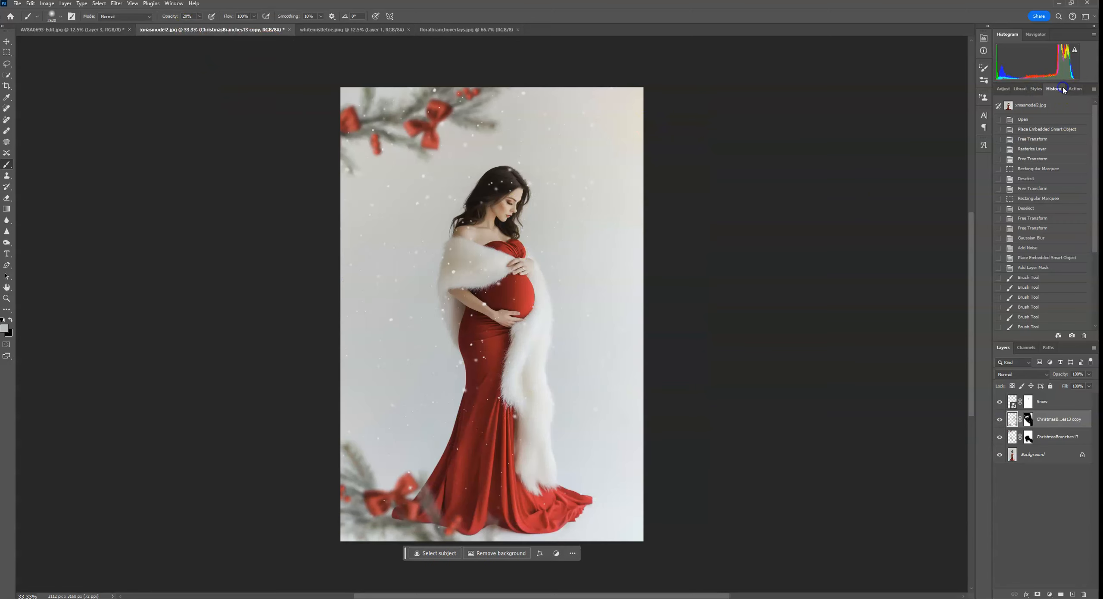
pyautogui.click(1070, 113)
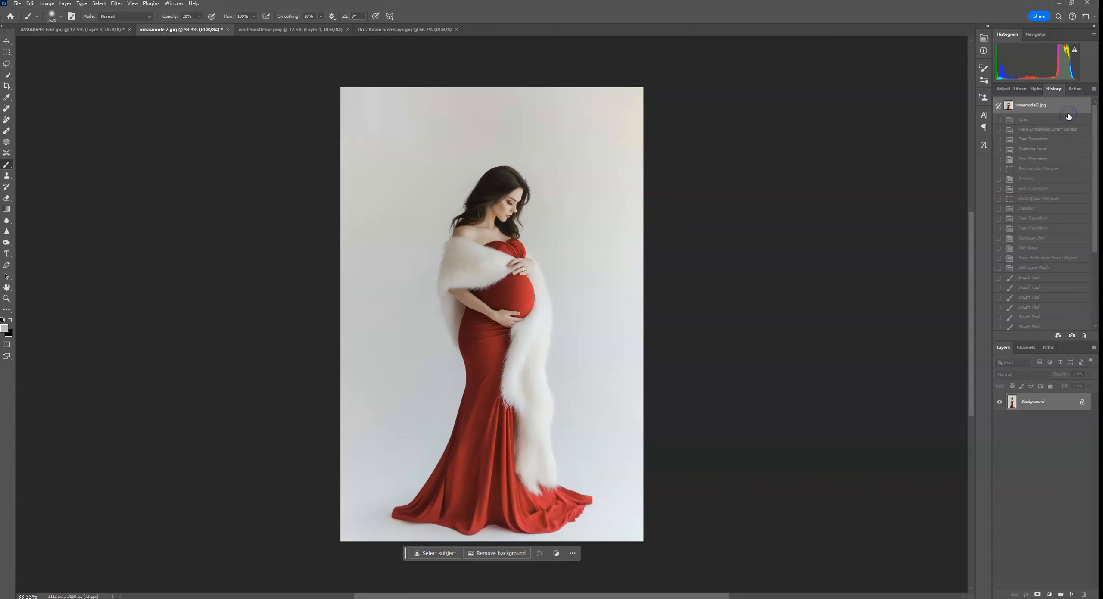
# - Copy the whole canvas of whitemistletoe.png and paste it into xmasmodel2.jpg as a new layer
pyautogui.click(282, 29)
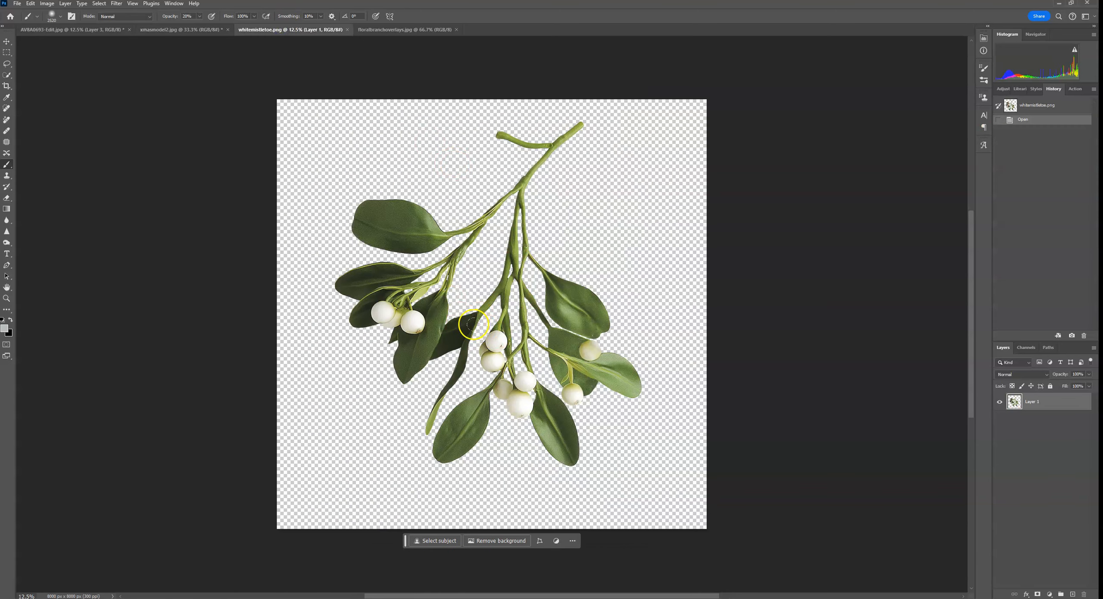
pyautogui.click(99, 5)
pyautogui.click(103, 13)
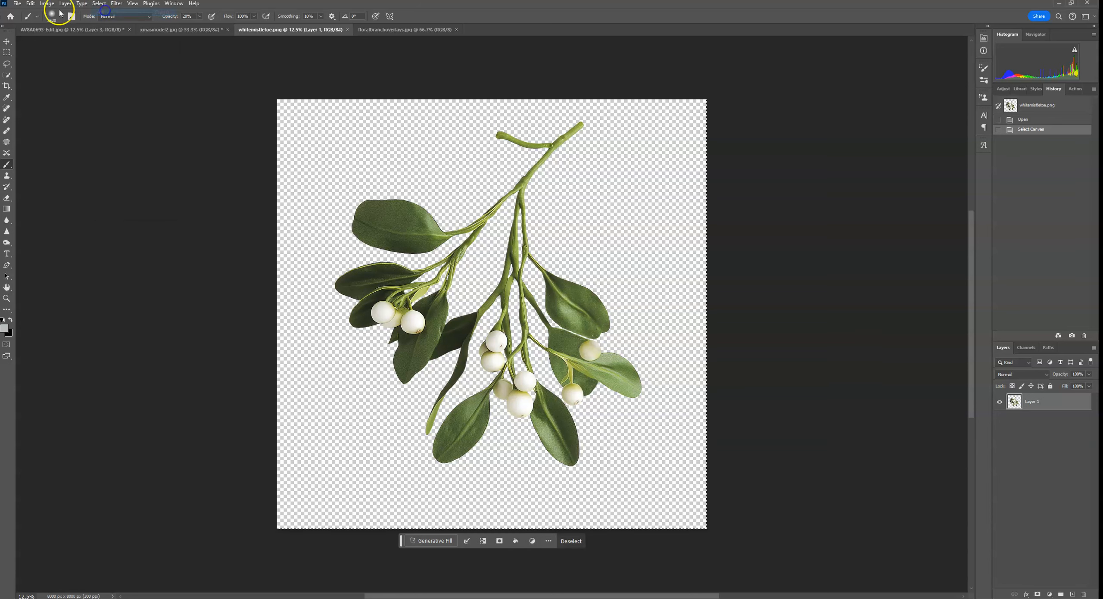
pyautogui.click(29, 4)
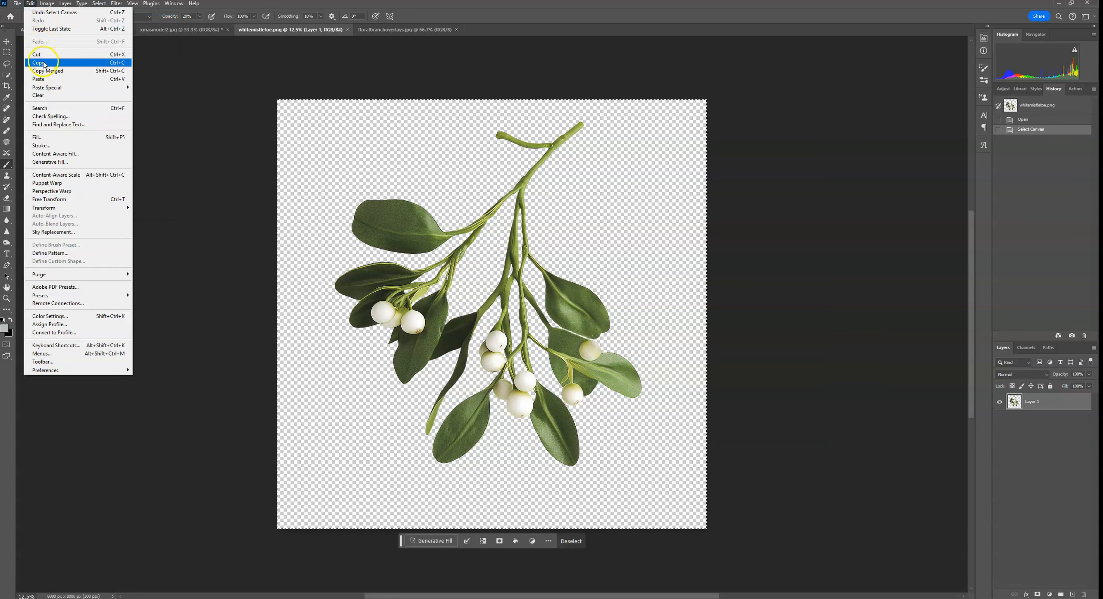
pyautogui.click(44, 64)
pyautogui.click(181, 30)
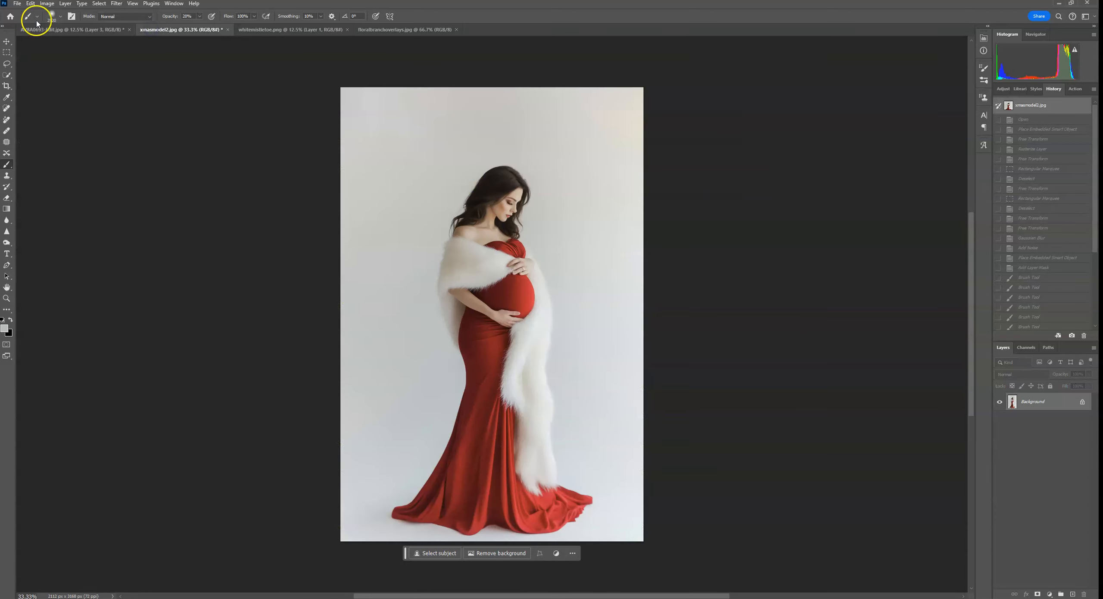
pyautogui.click(30, 4)
pyautogui.click(43, 83)
# - Scale the pasted mistletoe down to about 5%, rotate it and place it at the portrait's upper edge above the woman's head
pyautogui.press('v')
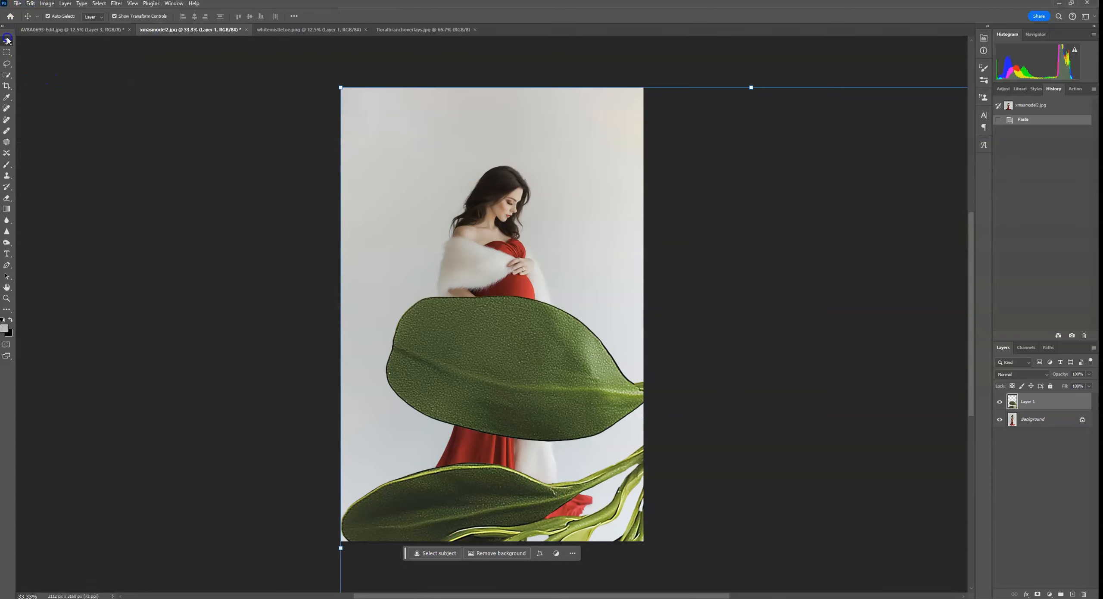
pyautogui.moveTo(744, 91); pyautogui.dragTo(598, 164)
pyautogui.moveTo(530, 113); pyautogui.dragTo(536, 91)
pyautogui.click(424, 19)
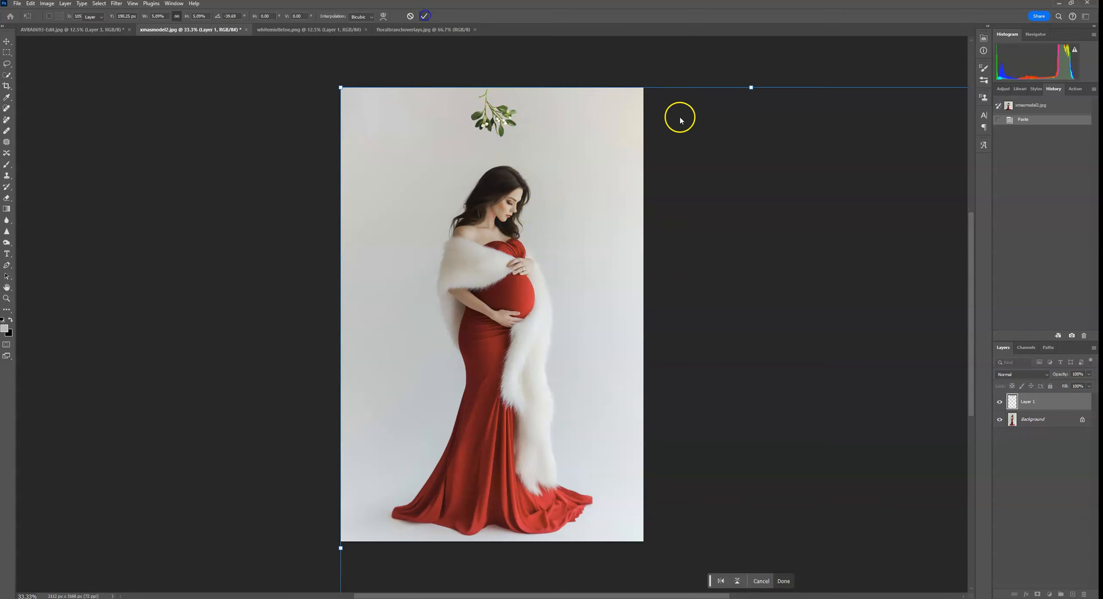
# - Rotate the mistletoe about 22° so it hangs straight, and centre it horizontally against the portrait's upper edge
pyautogui.click(509, 122)
pyautogui.click(516, 112)
pyautogui.moveTo(527, 111); pyautogui.dragTo(522, 124)
pyautogui.moveTo(495, 118); pyautogui.dragTo(493, 116)
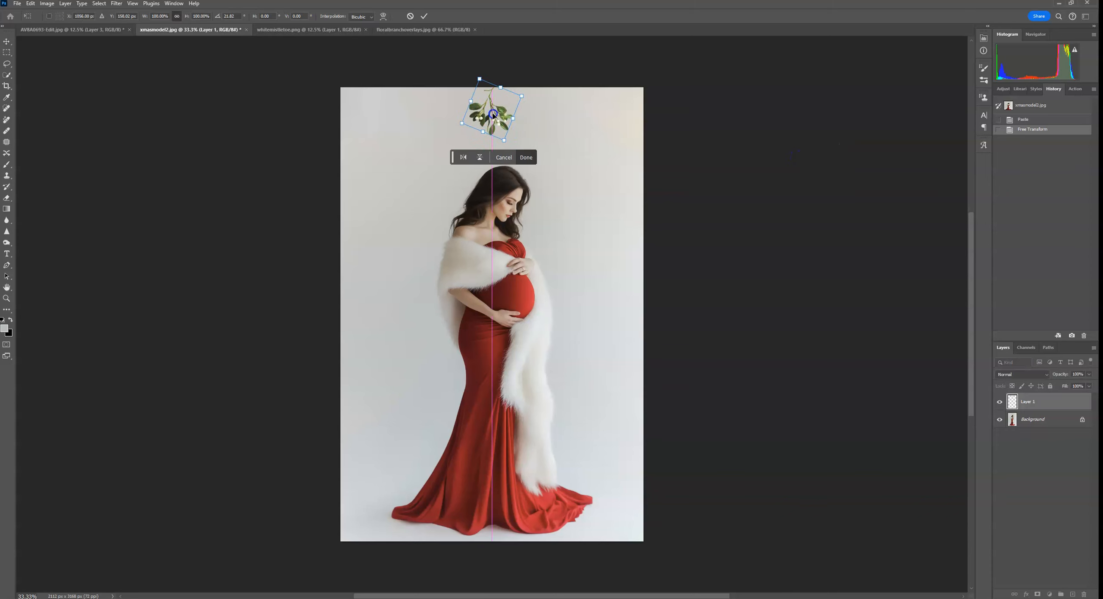
pyautogui.click(424, 16)
pyautogui.click(709, 155)
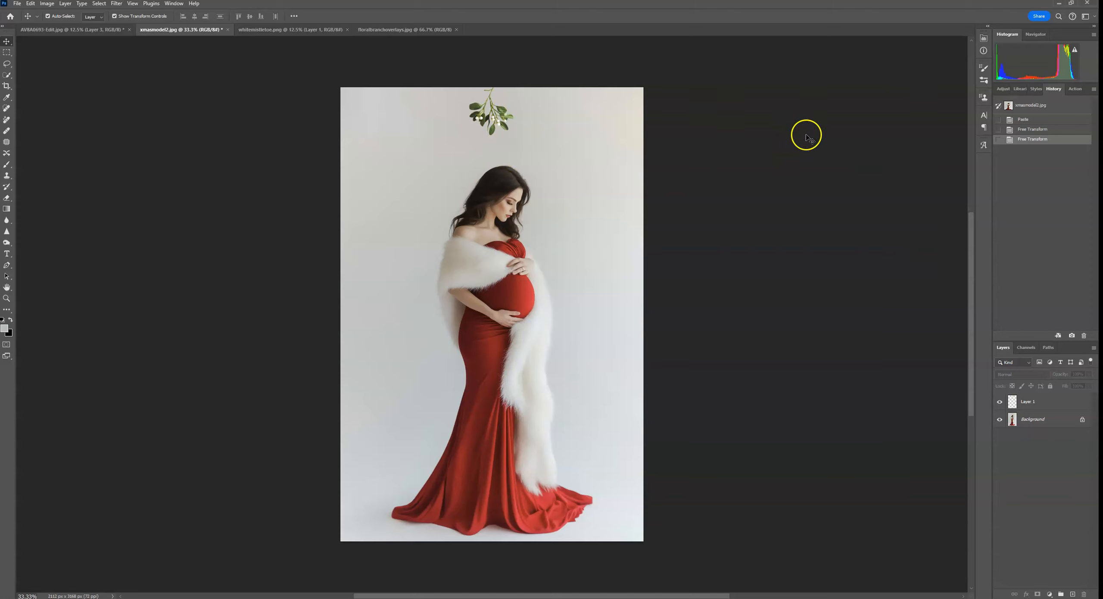
# - Check the mistletoe up close, try a Curves adjustment on its layer and delete the adjustment
pyautogui.hotkey('ctrl', '+')
pyautogui.hotkey('ctrl', '+')
pyautogui.moveTo(567, 125); pyautogui.dragTo(585, 293)
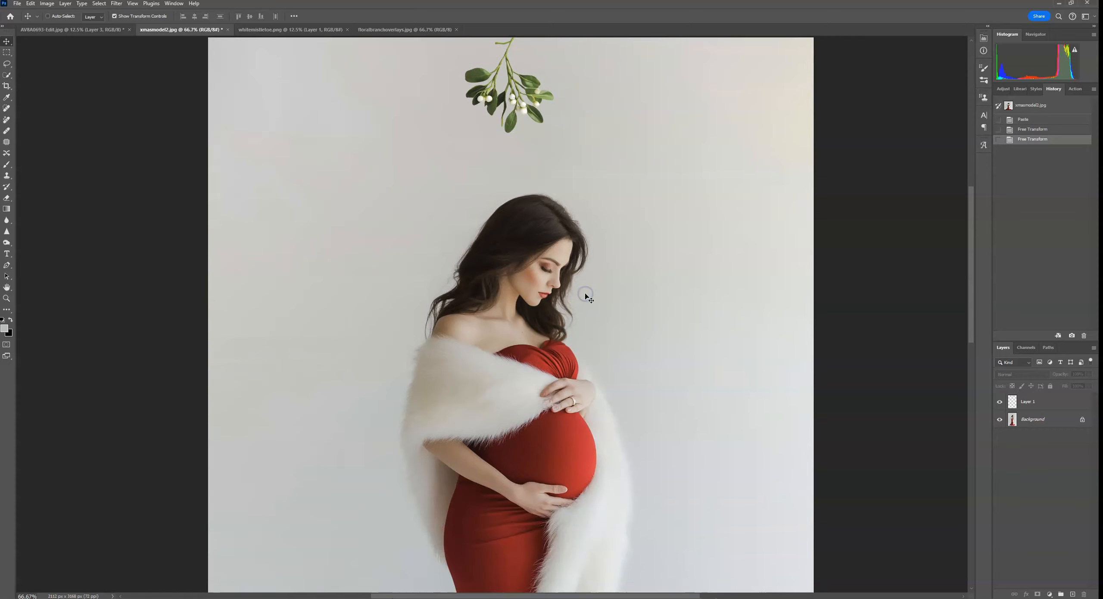
pyautogui.hotkey('ctrl', '-')
pyautogui.hotkey('ctrl', '-')
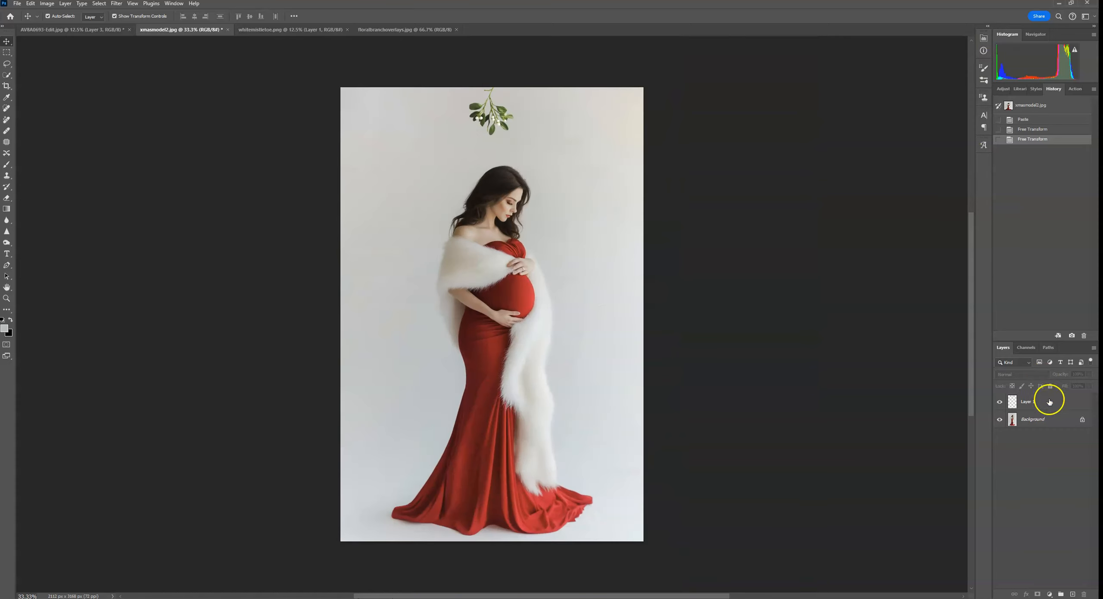
pyautogui.click(1050, 402)
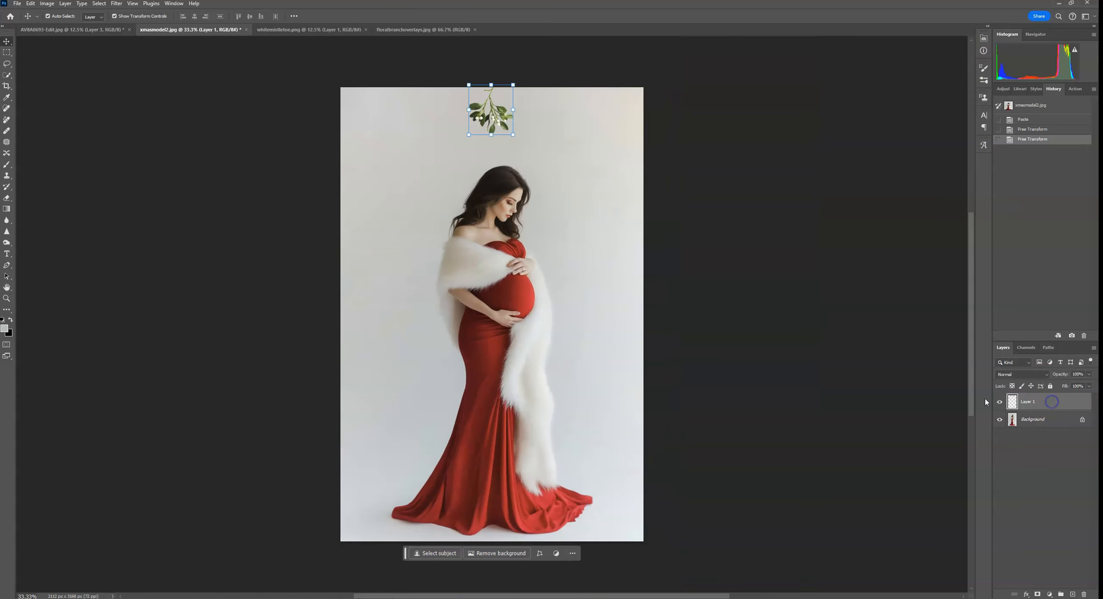
pyautogui.click(995, 95)
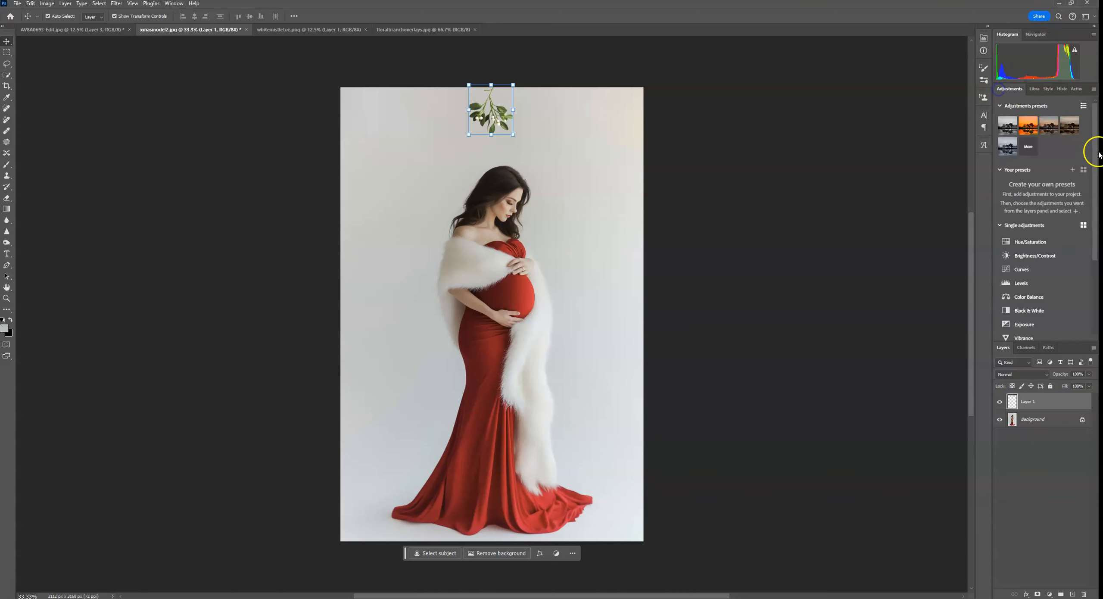
pyautogui.click(1056, 270)
pyautogui.moveTo(939, 106)
pyautogui.mouseDown()
pyautogui.moveTo(931, 129)
pyautogui.moveTo(935, 112)
pyautogui.mouseUp()
pyautogui.click(908, 190)
pyautogui.moveTo(1072, 401); pyautogui.dragTo(1084, 594)
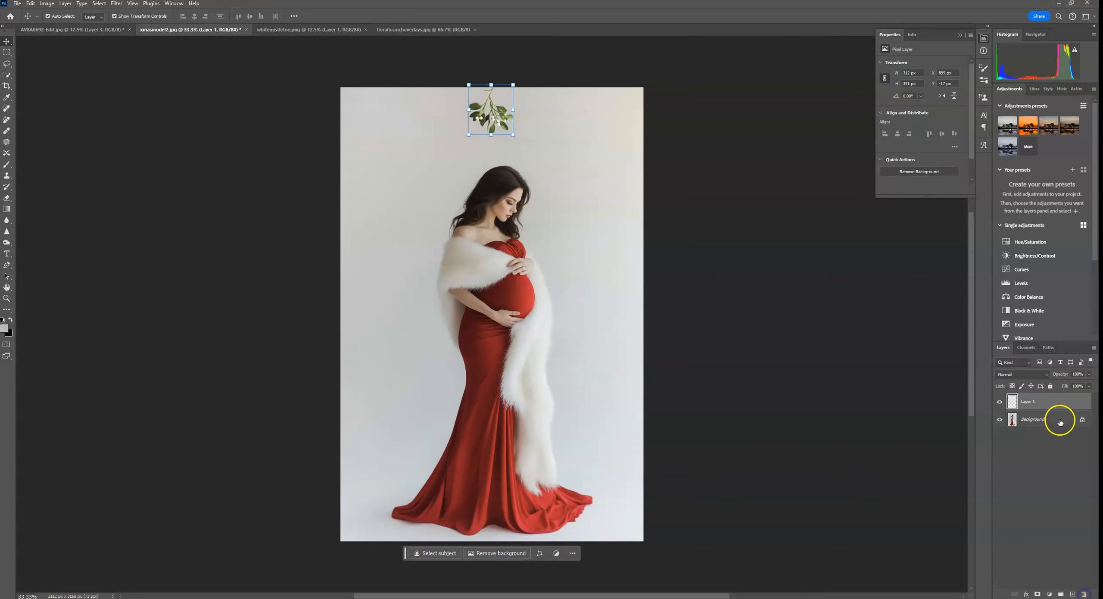
# - Try recolouring only the mistletoe with a clipped Hue/Saturation adjustment, with hue at -70 and saturation slightly lowered
pyautogui.click(1045, 242)
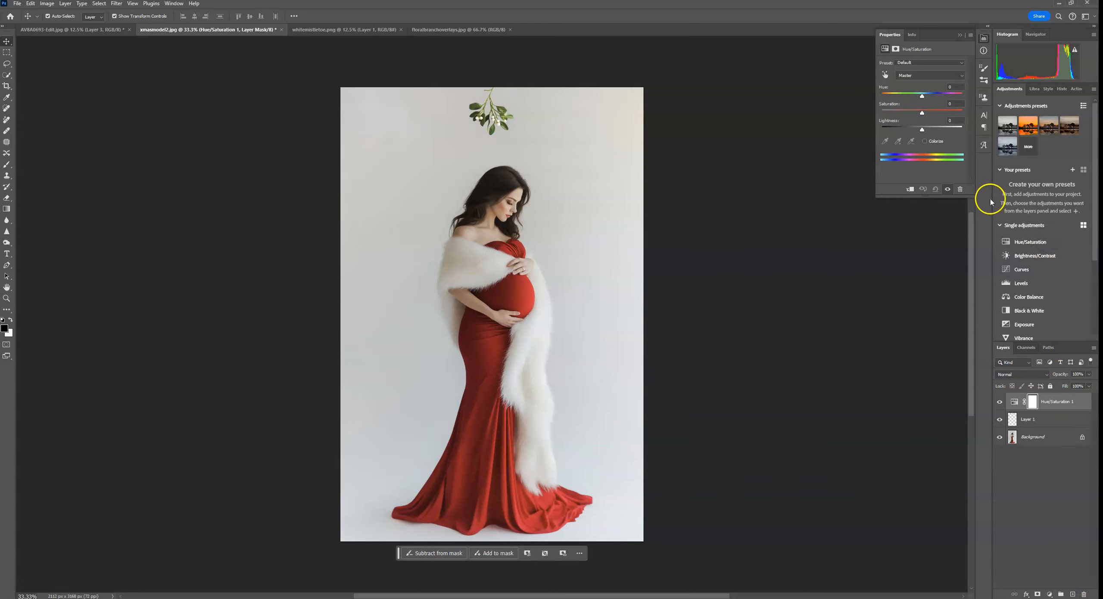
pyautogui.click(910, 189)
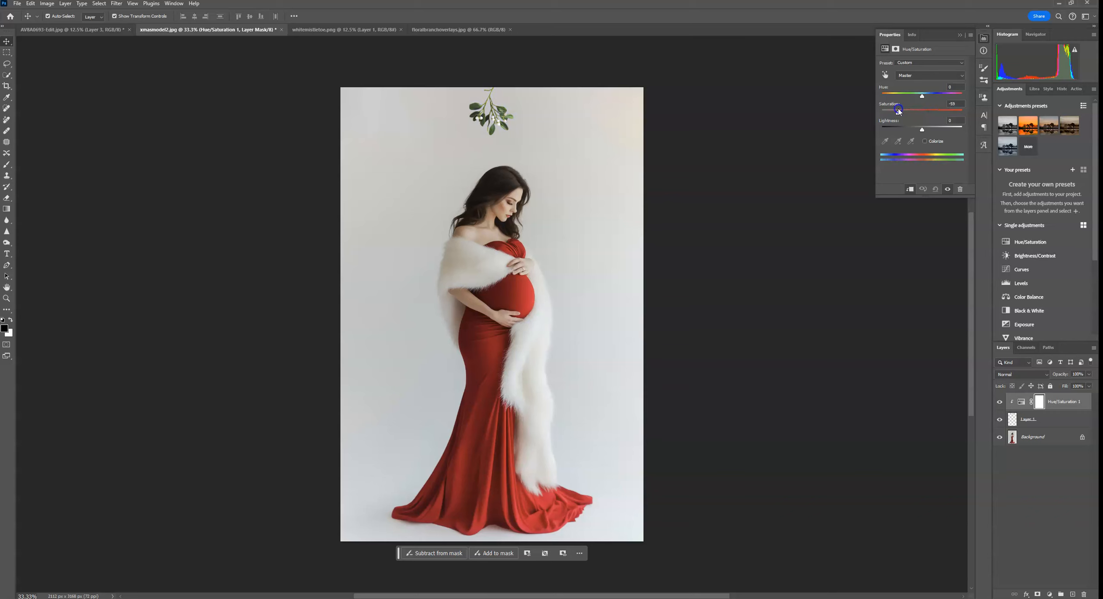
pyautogui.click(922, 97)
pyautogui.moveTo(941, 99); pyautogui.dragTo(904, 97)
pyautogui.hotkey('ctrl', '+')
pyautogui.hotkey('ctrl', '+')
pyautogui.moveTo(784, 152); pyautogui.dragTo(682, 406)
pyautogui.hotkey('ctrl', '+')
pyautogui.hotkey('ctrl', '+')
pyautogui.moveTo(650, 347); pyautogui.dragTo(616, 534)
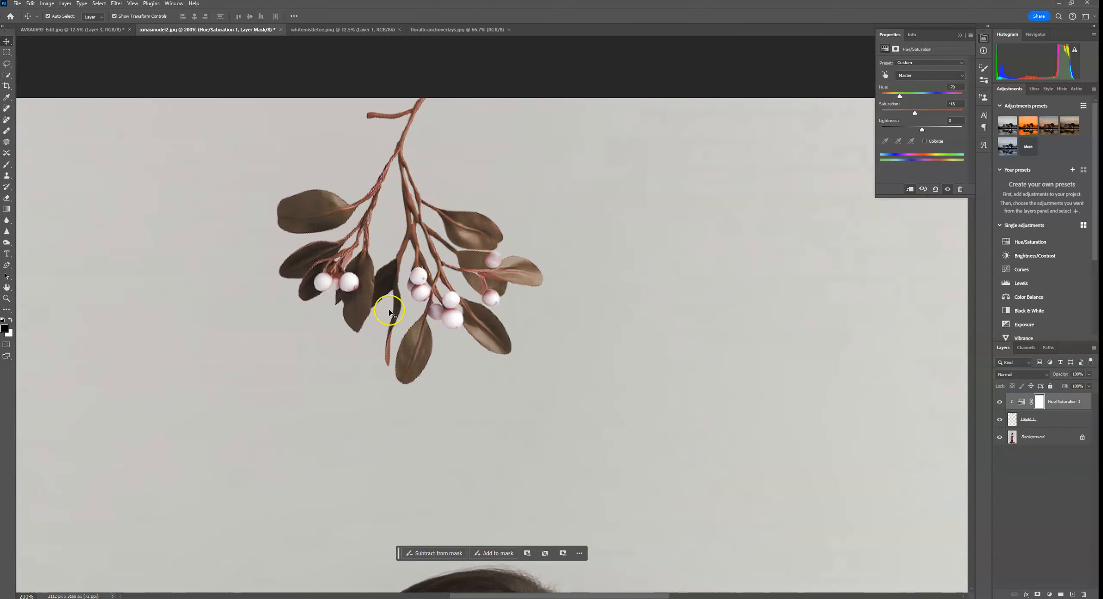
pyautogui.hotkey('ctrl', '0')
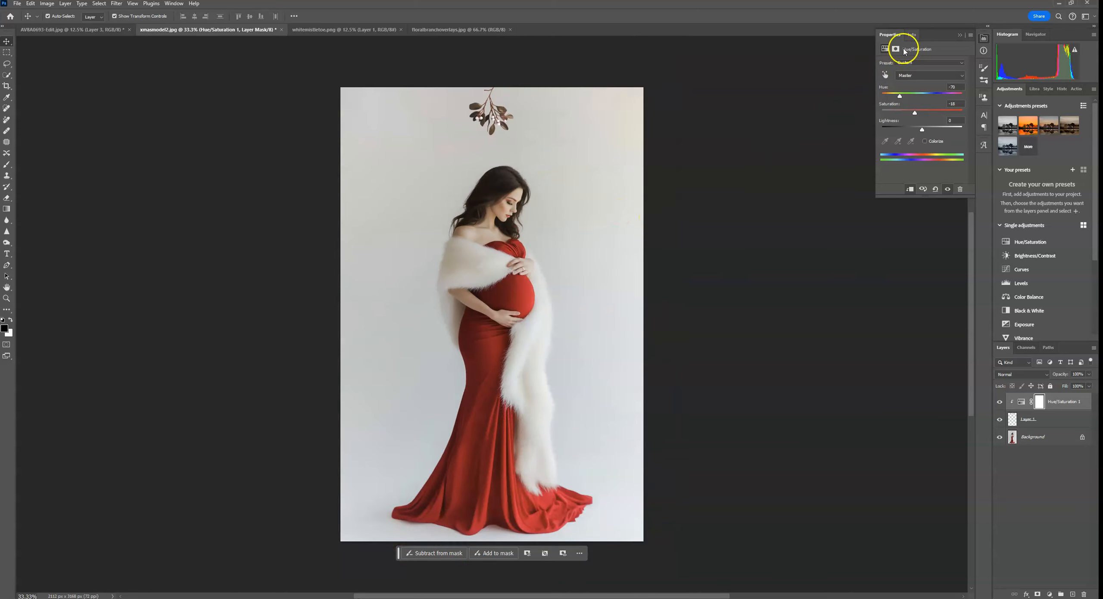
# - Delete the Hue/Saturation adjustment above the mistletoe and reselect the mistletoe layer
pyautogui.click(960, 35)
pyautogui.moveTo(1068, 397); pyautogui.dragTo(1084, 594)
pyautogui.click(1050, 402)
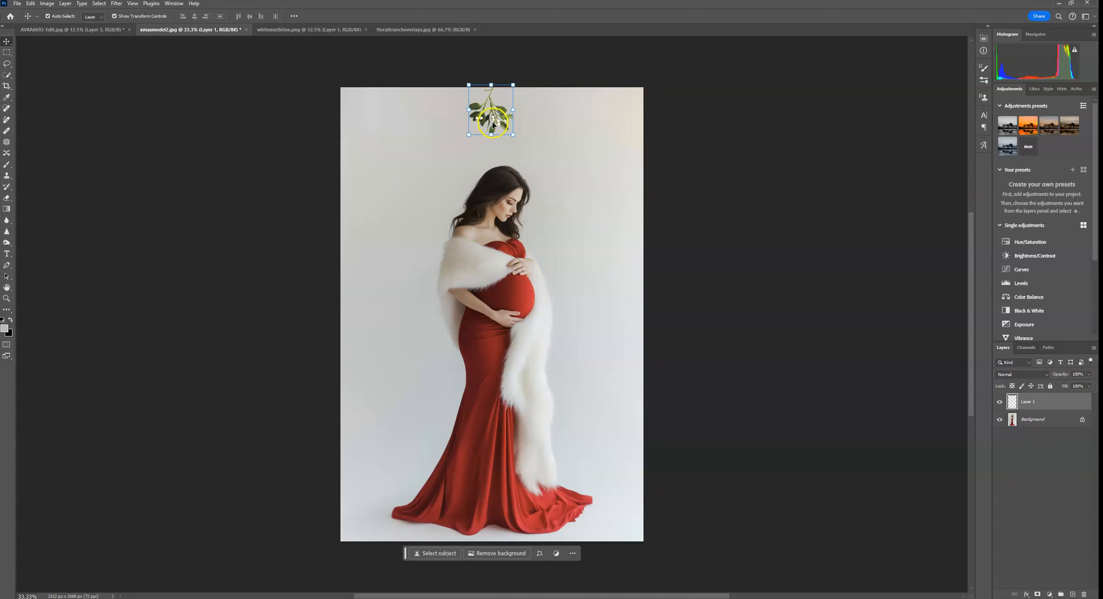
# - Compare the snowy-branch portrait with the mistletoe portrait
pyautogui.click(55, 29)
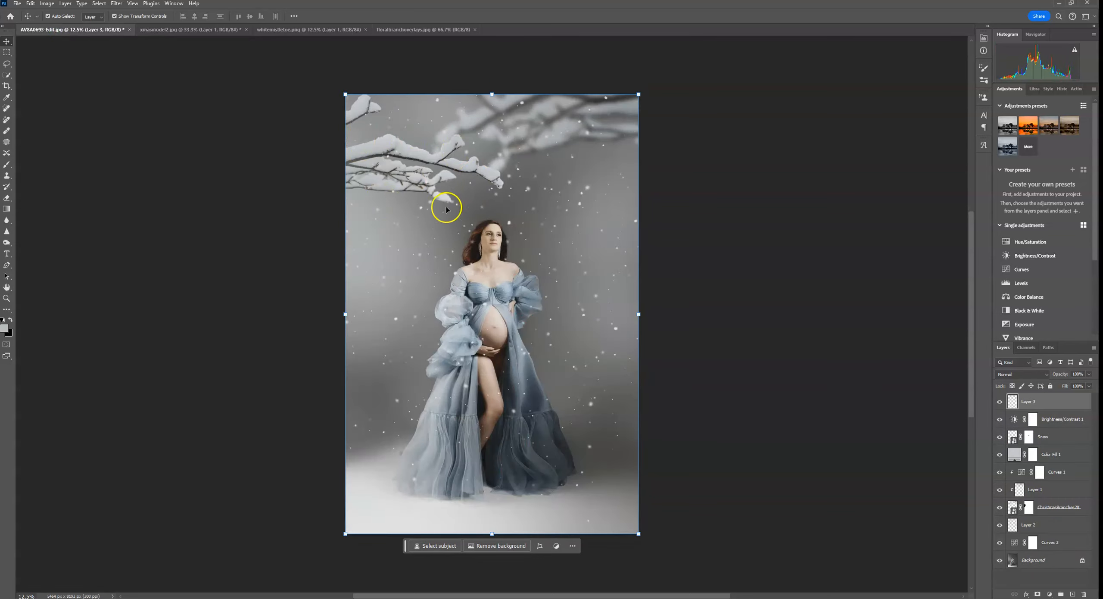
pyautogui.click(166, 28)
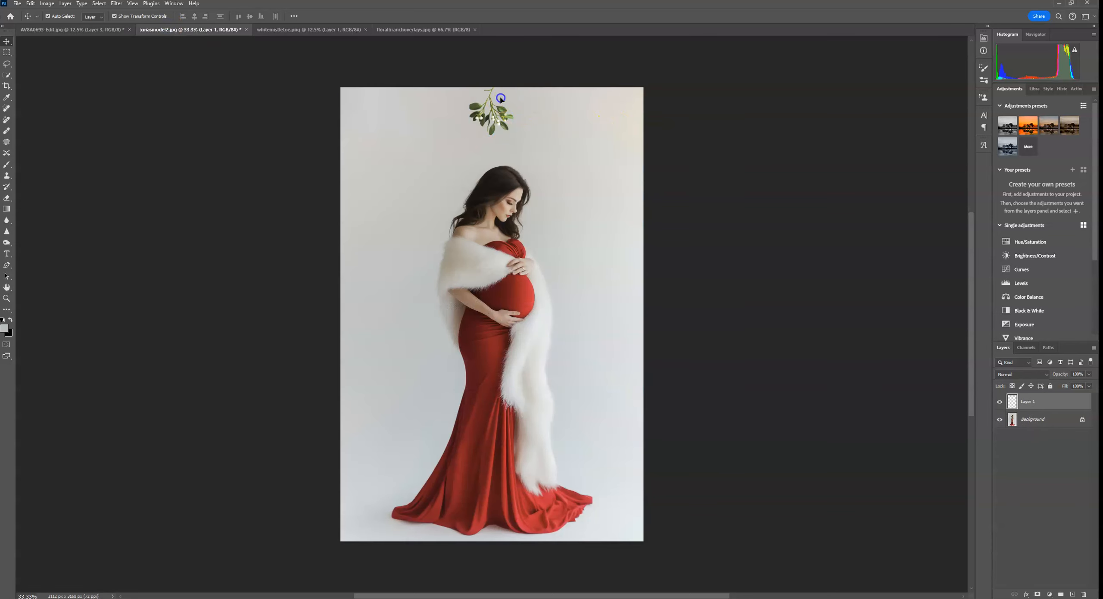
pyautogui.press('m')
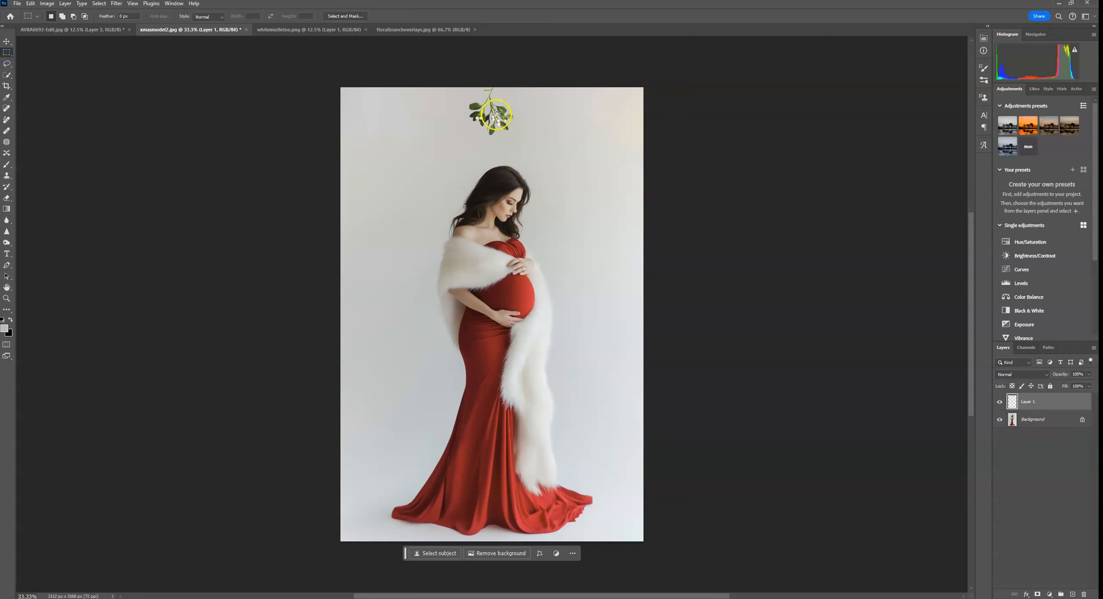
pyautogui.click(108, 29)
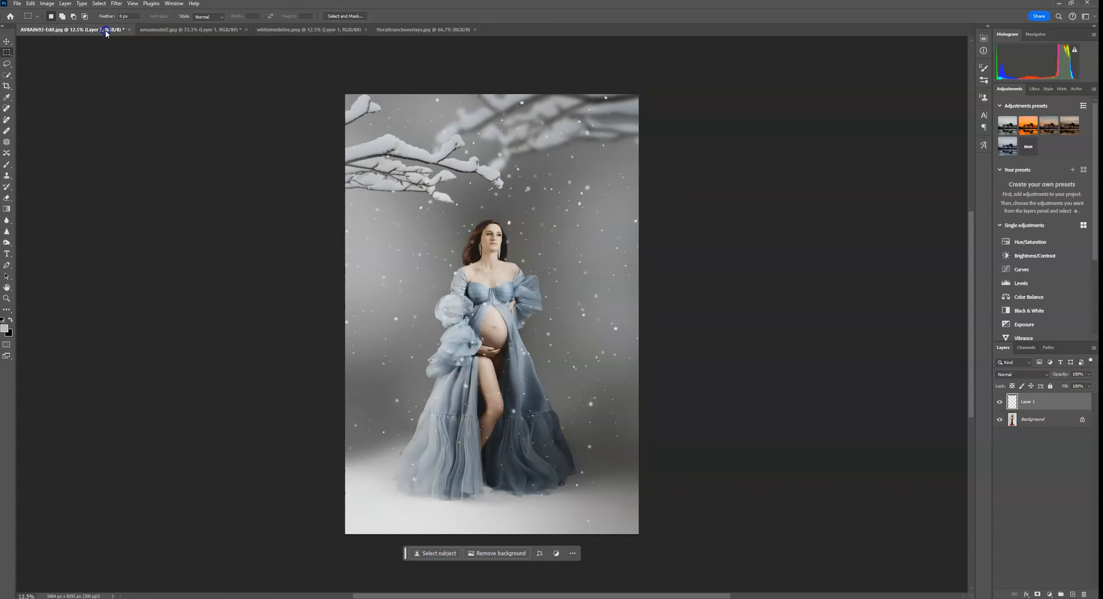
pyautogui.click(208, 30)
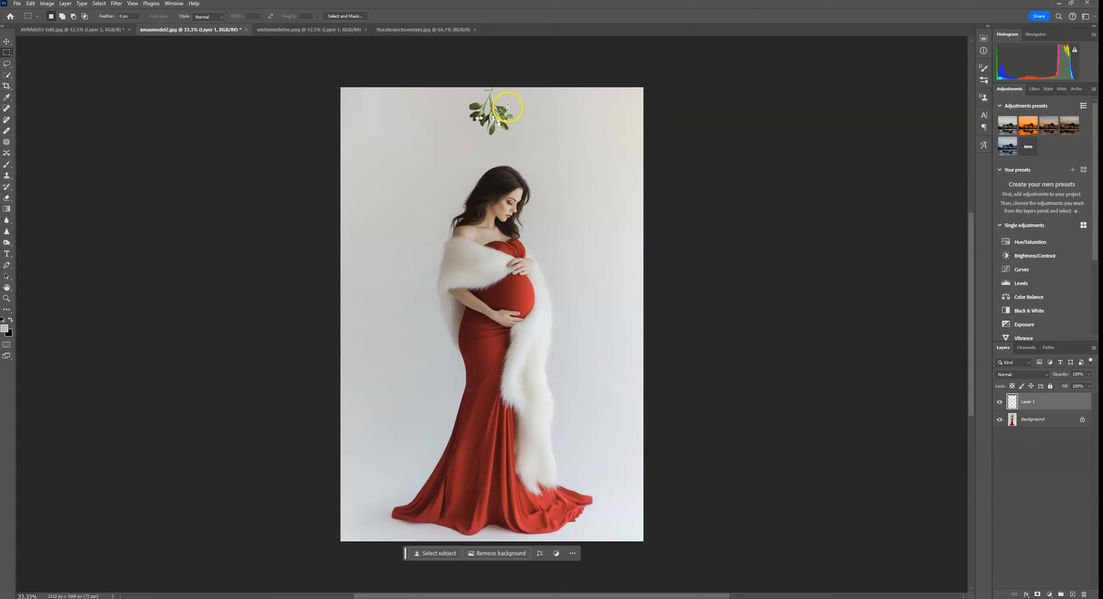
pyautogui.click(69, 31)
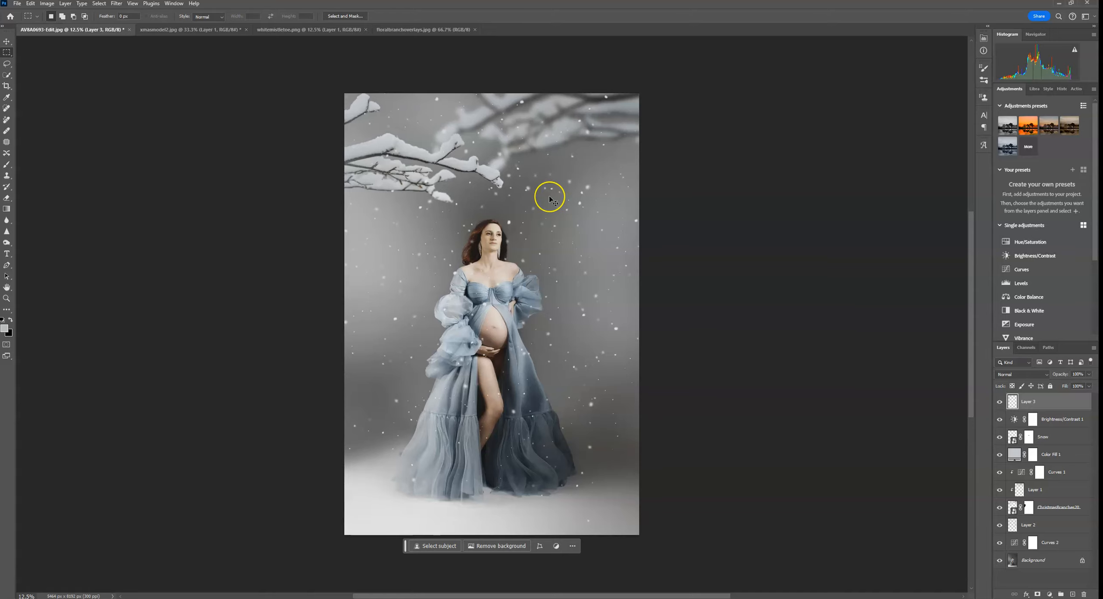
# - Examine the snow-covered branches up close in the blue-dress portrait, and view the white mistletoe source image
pyautogui.hotkey('ctrl', '+')
pyautogui.hotkey('ctrl', '+')
pyautogui.hotkey('ctrl', '+')
pyautogui.hotkey('ctrl', '+')
pyautogui.moveTo(503, 373); pyautogui.dragTo(570, 340)
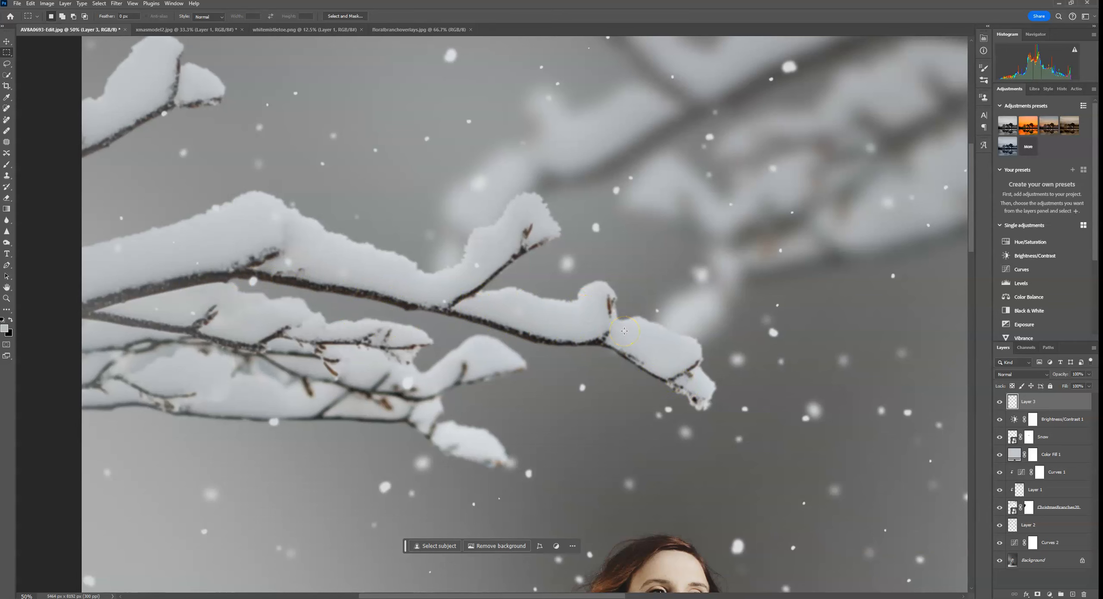
pyautogui.hotkey('ctrl', '0')
pyautogui.hotkey('ctrl', '-')
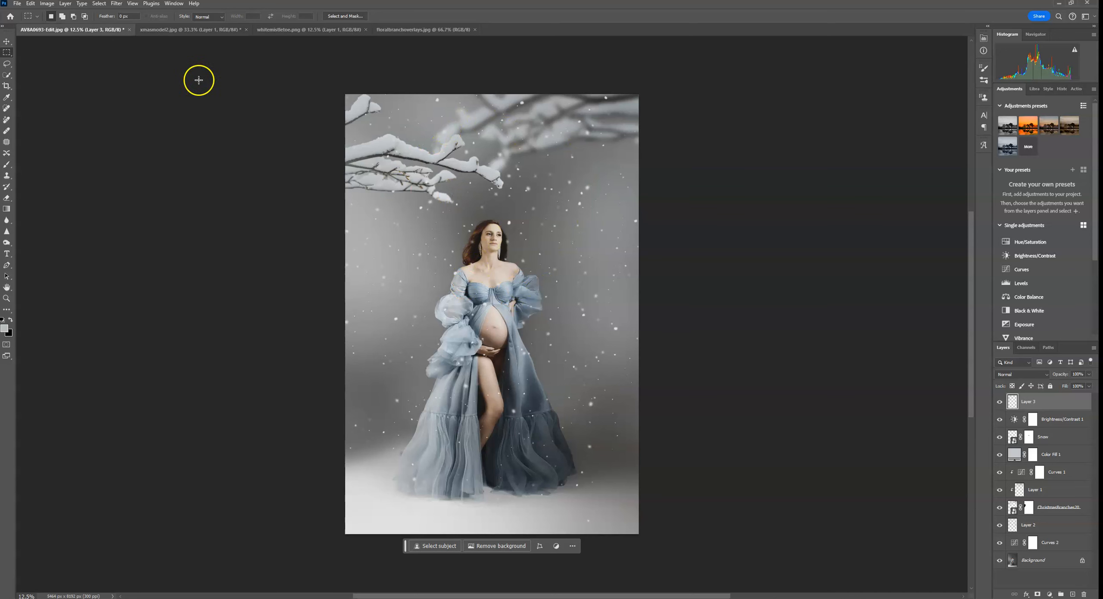
pyautogui.click(184, 28)
pyautogui.click(301, 29)
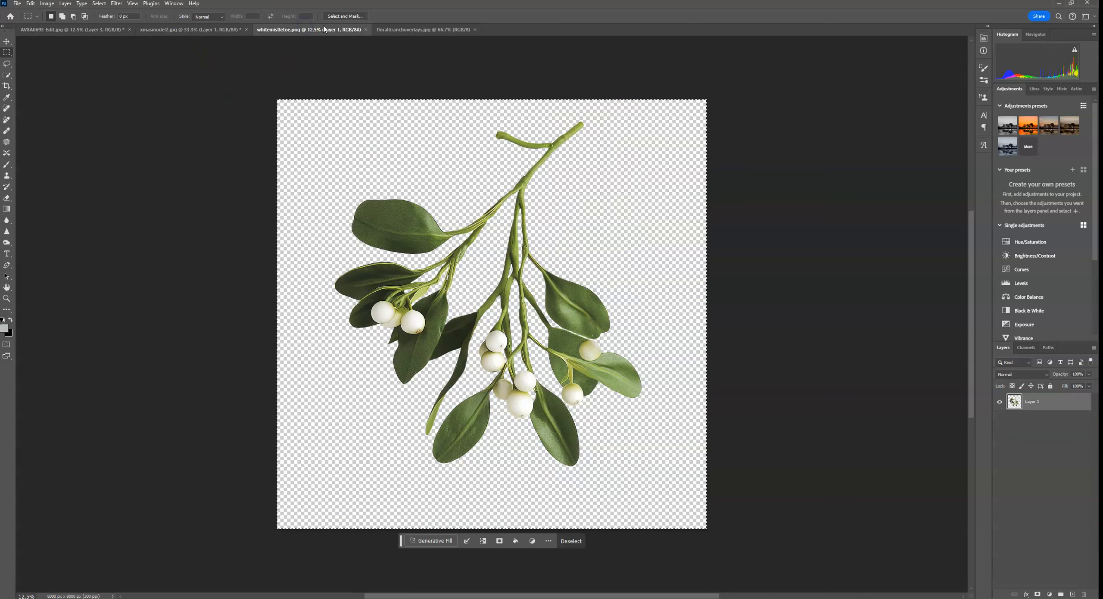
# - Examine the floral branches overlay sample sheet, comparing it with the edited portraits and the white mistletoe image, and return to the red-dress portrait
pyautogui.click(401, 29)
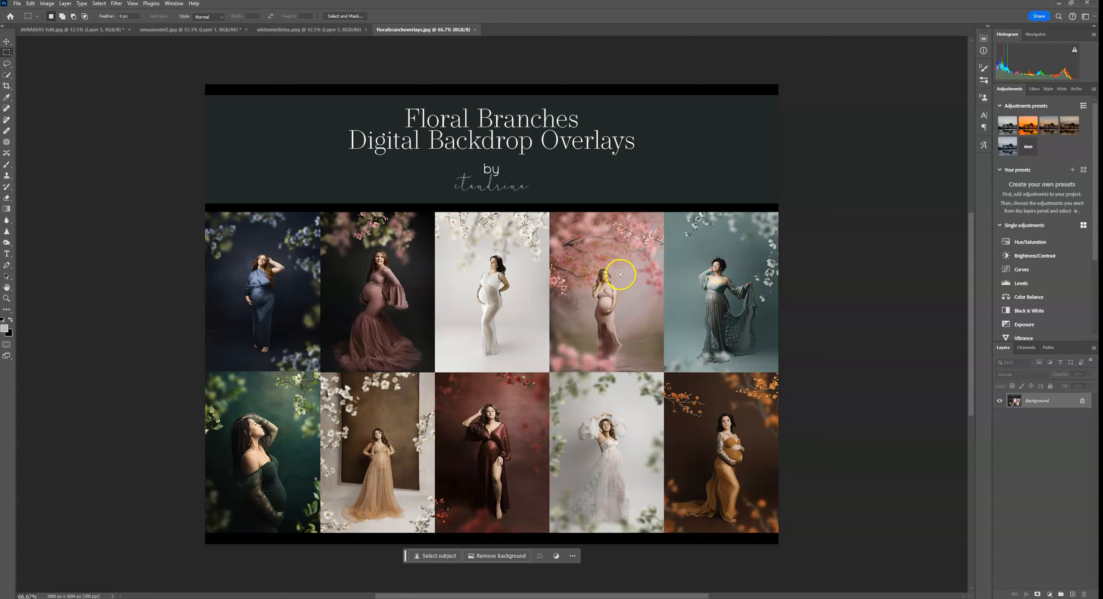
pyautogui.click(593, 236)
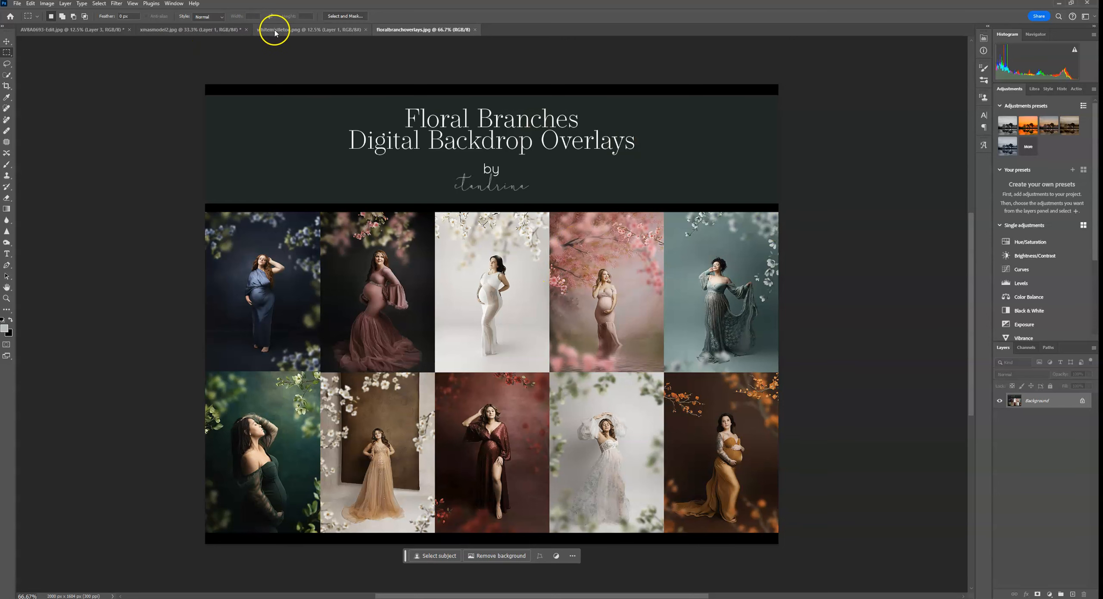
pyautogui.click(174, 37)
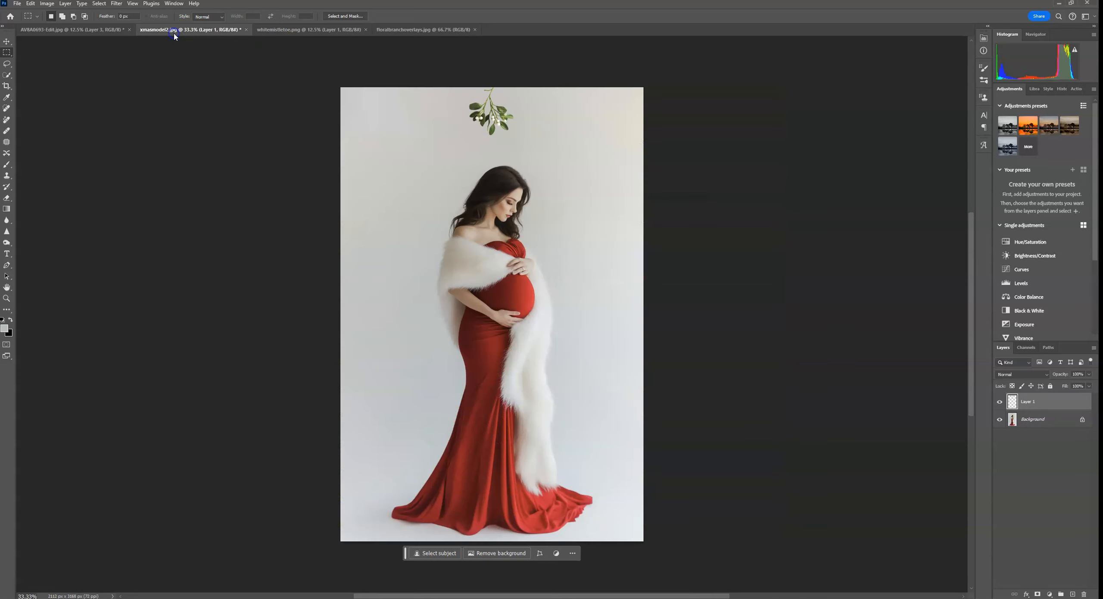
pyautogui.click(118, 29)
pyautogui.click(296, 30)
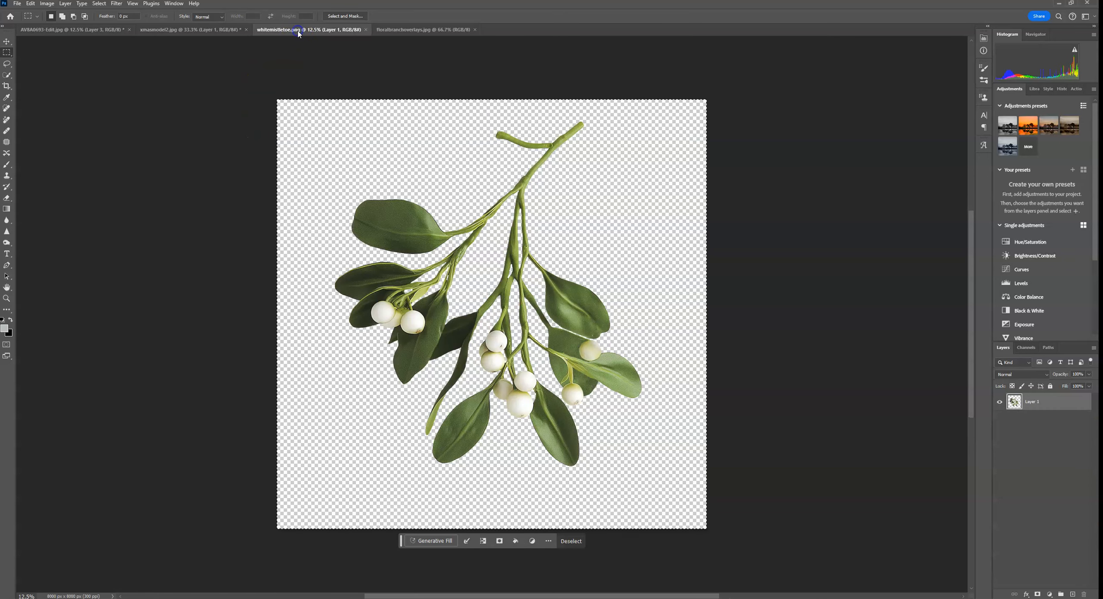
pyautogui.click(390, 28)
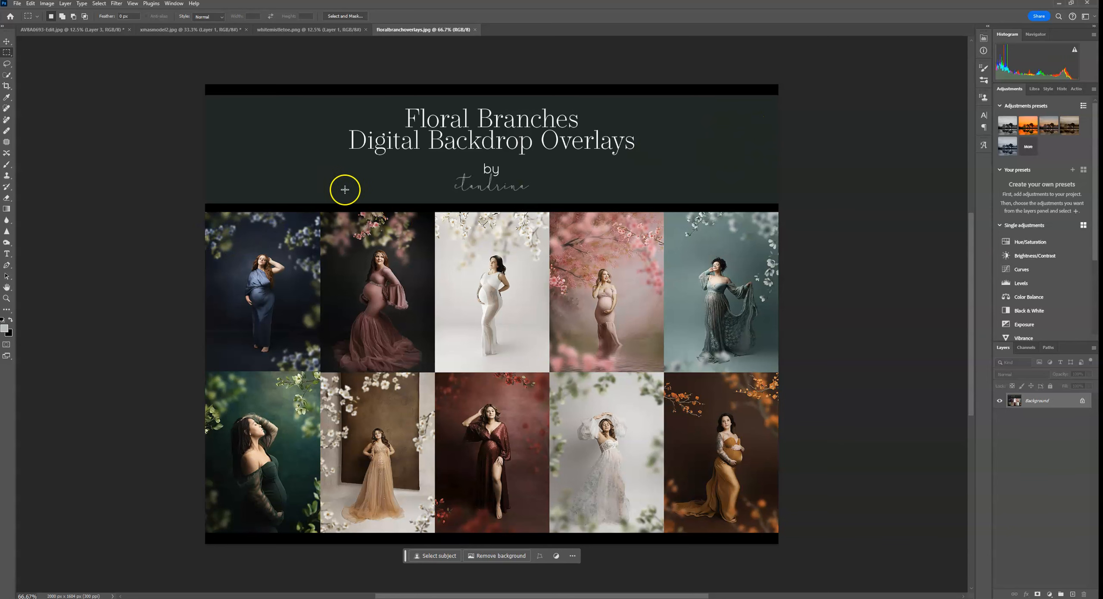
pyautogui.click(281, 30)
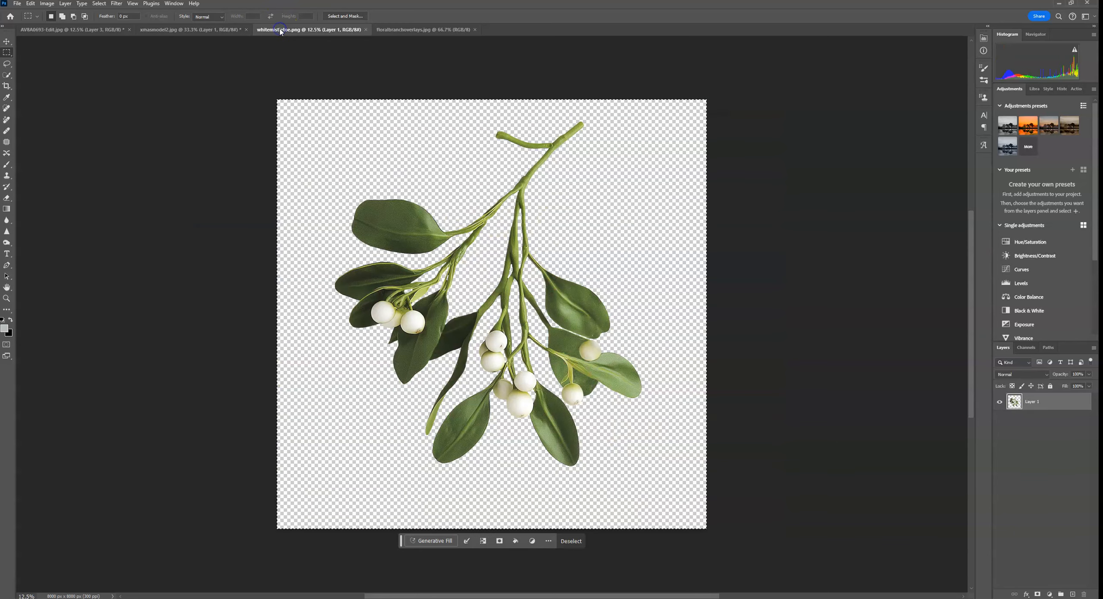
pyautogui.click(194, 31)
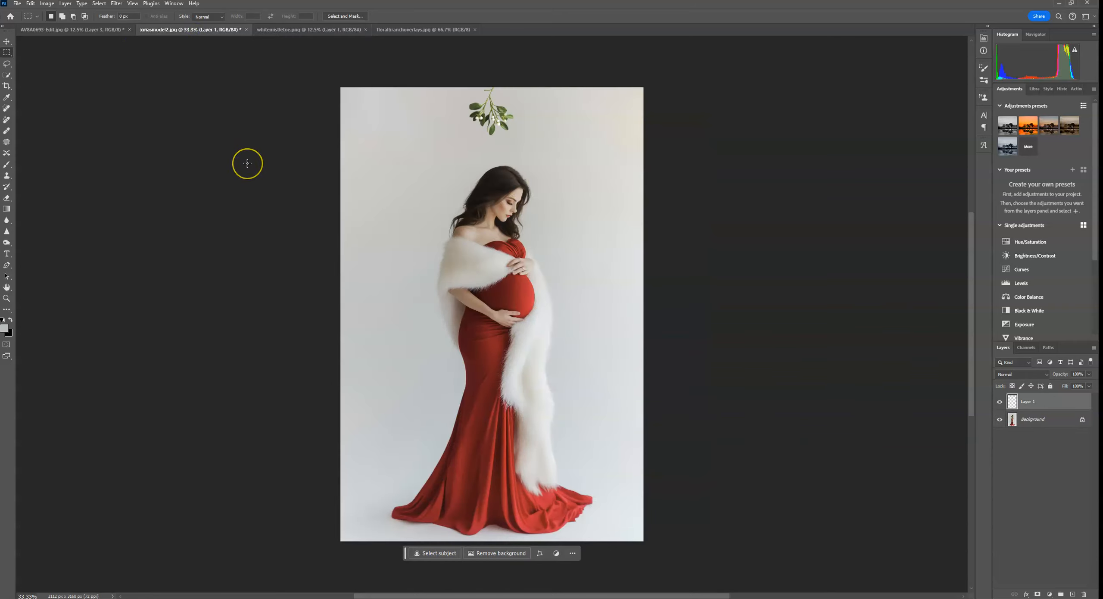